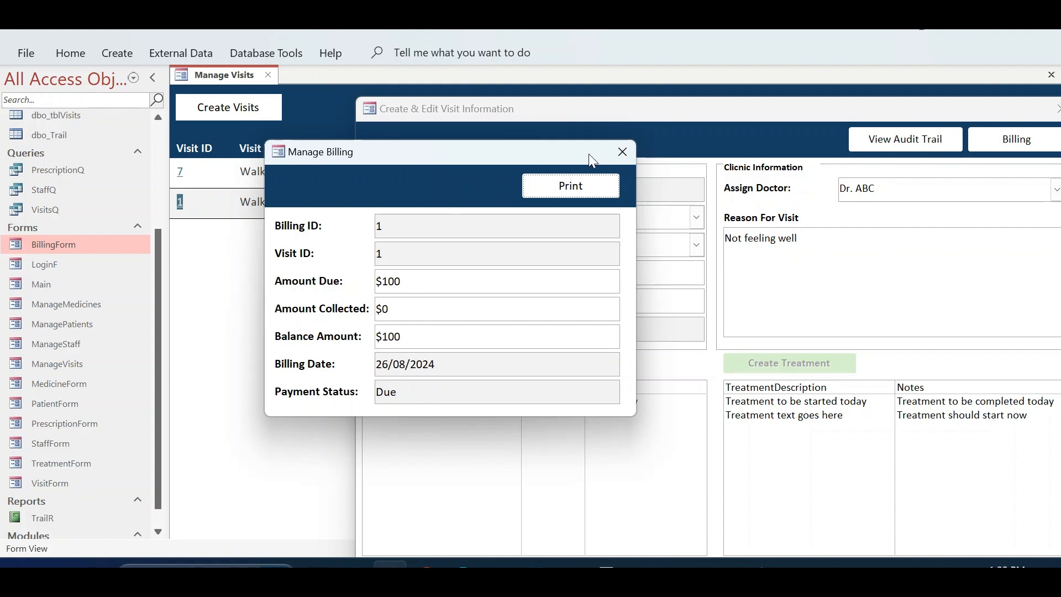
- Open the Manage Billing form in Design View
{"action": "left_click_drag", "start_coordinate": [587, 154], "coordinate": [608, 281]}
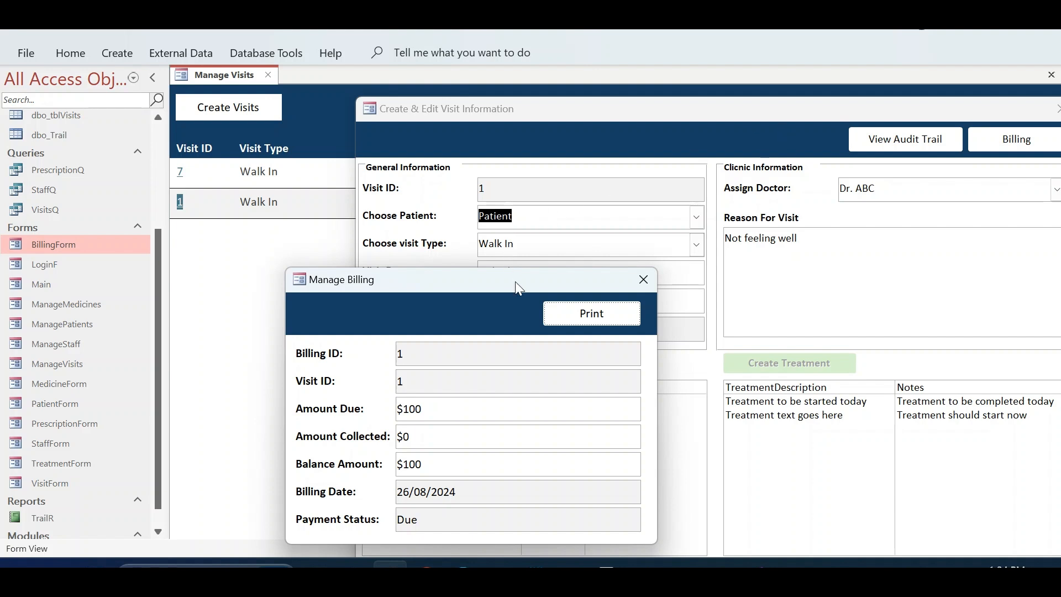
{"action": "left_click_drag", "start_coordinate": [516, 284], "coordinate": [525, 231]}
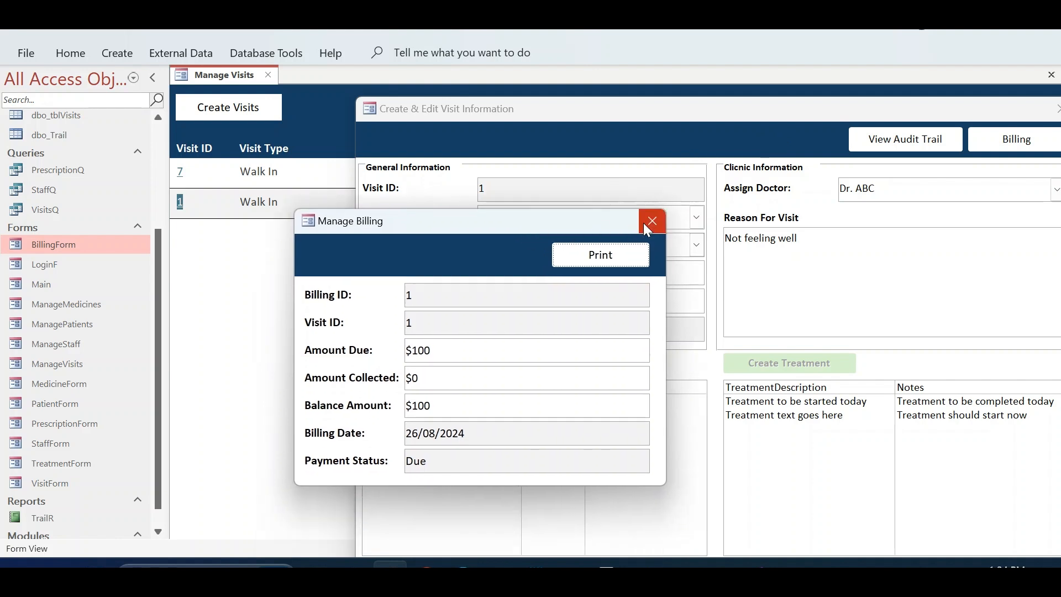
{"action": "right_click", "coordinate": [611, 219]}
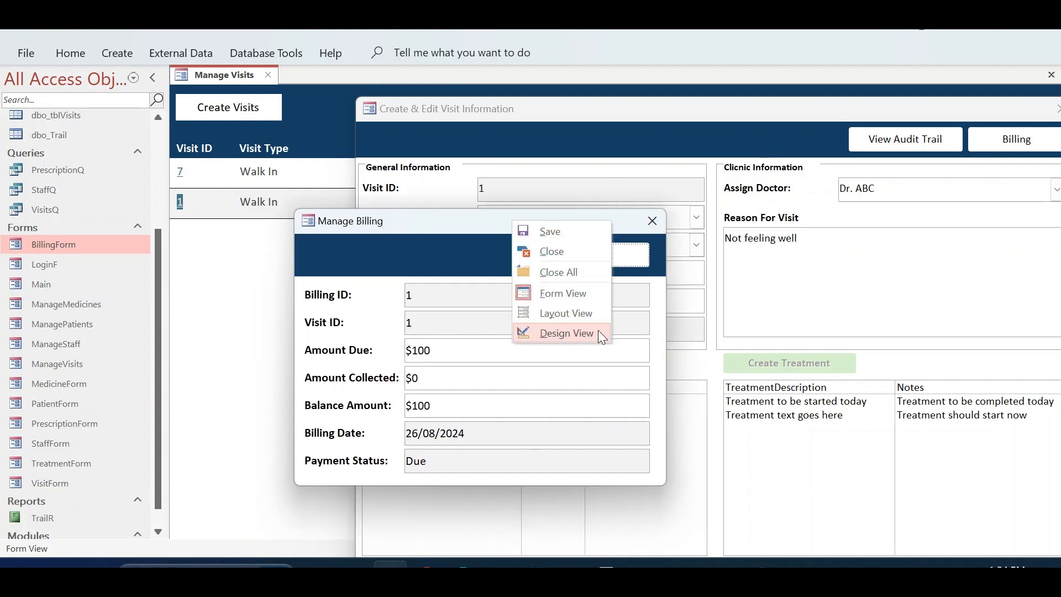
{"action": "left_click", "coordinate": [599, 334]}
{"action": "left_click_drag", "start_coordinate": [993, 111], "coordinate": [858, 111]}
{"action": "left_click", "coordinate": [917, 100]}
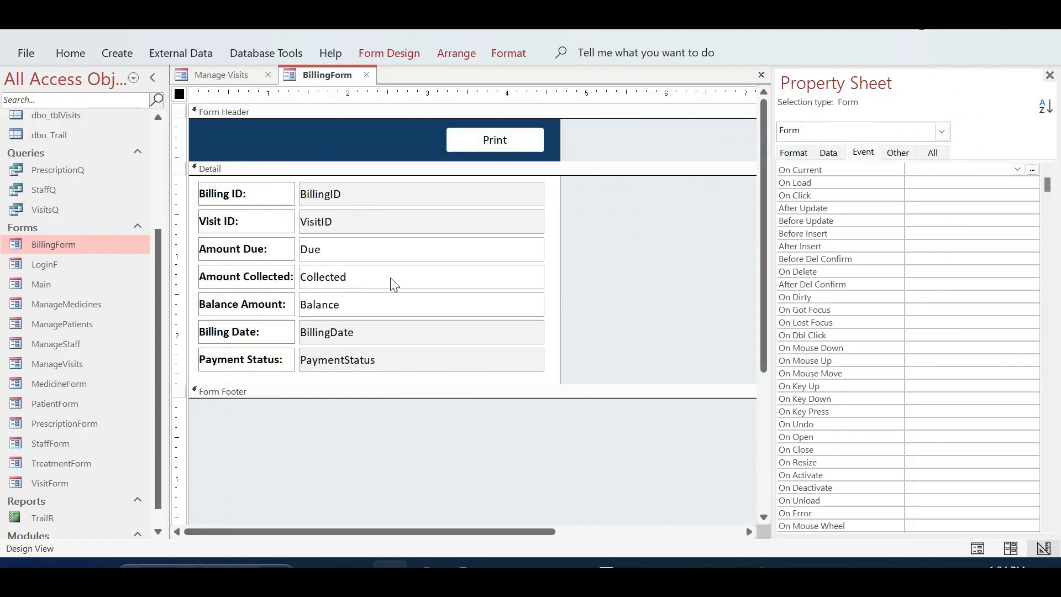
- Create an After Update event procedure for the Collected text box and add blank lines inside it
{"action": "left_click", "coordinate": [393, 283]}
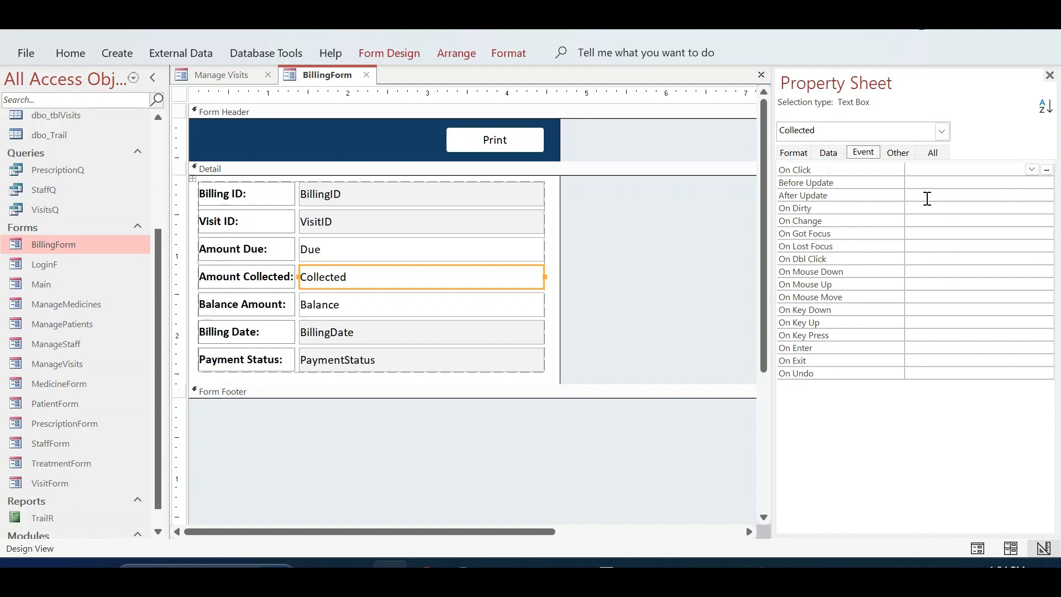
{"action": "left_click", "coordinate": [858, 200]}
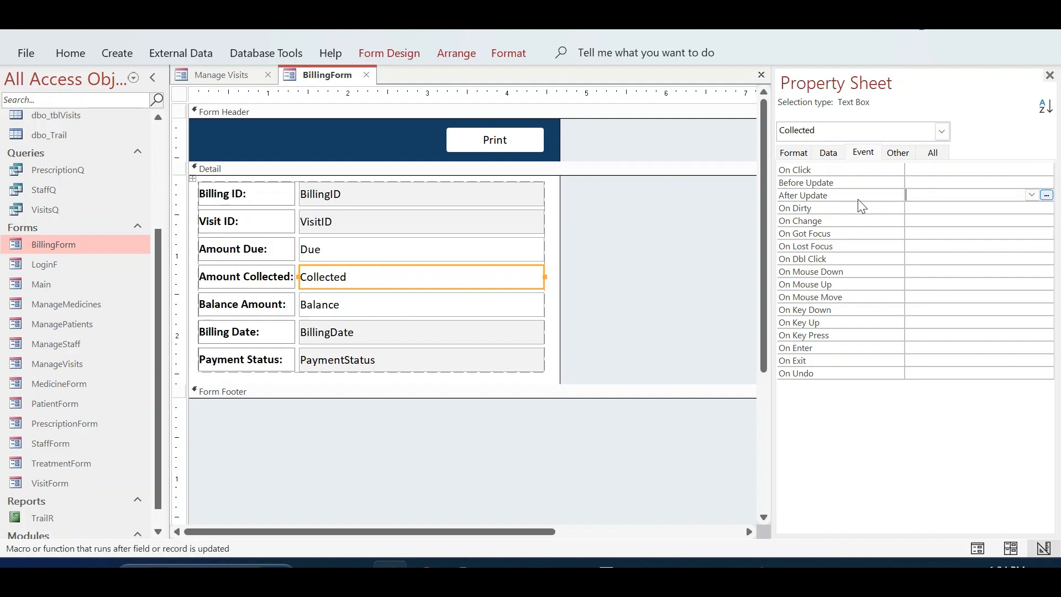
{"action": "left_click", "coordinate": [1046, 196]}
{"action": "double_click", "coordinate": [491, 165]}
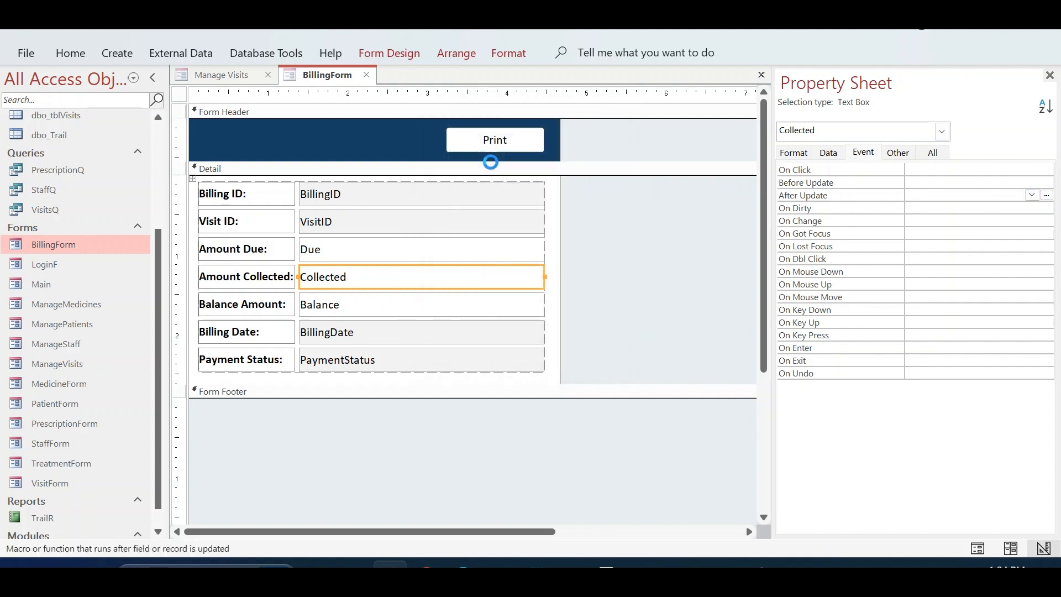
{"action": "key", "text": "Return"}
{"action": "key", "text": "Return"}
{"action": "key", "text": "Return"}
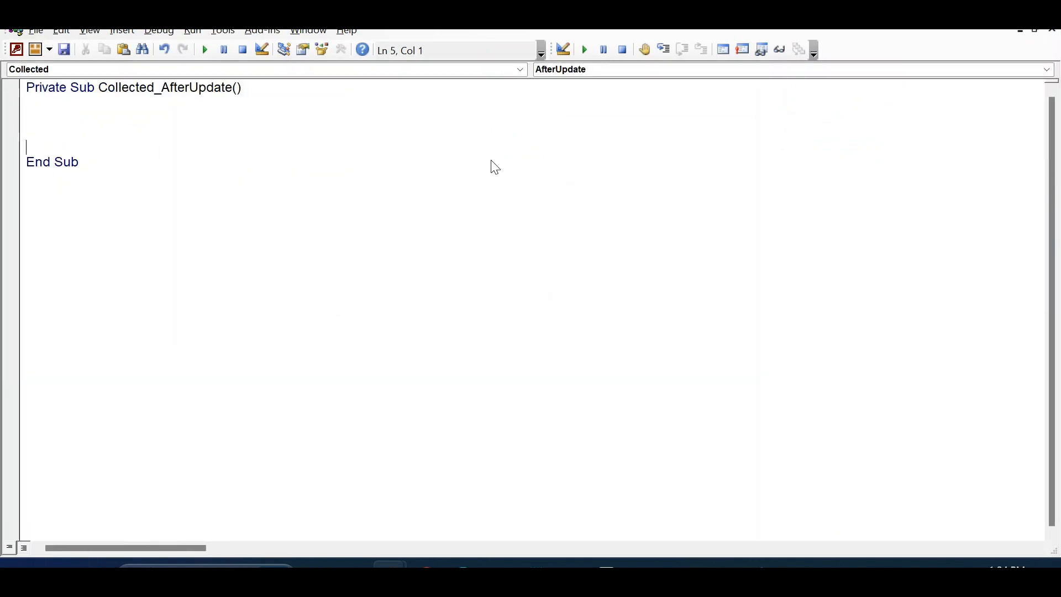
{"action": "key", "text": "Up"}
{"action": "key", "text": "Up"}
{"action": "key", "text": "alt+Tab"}
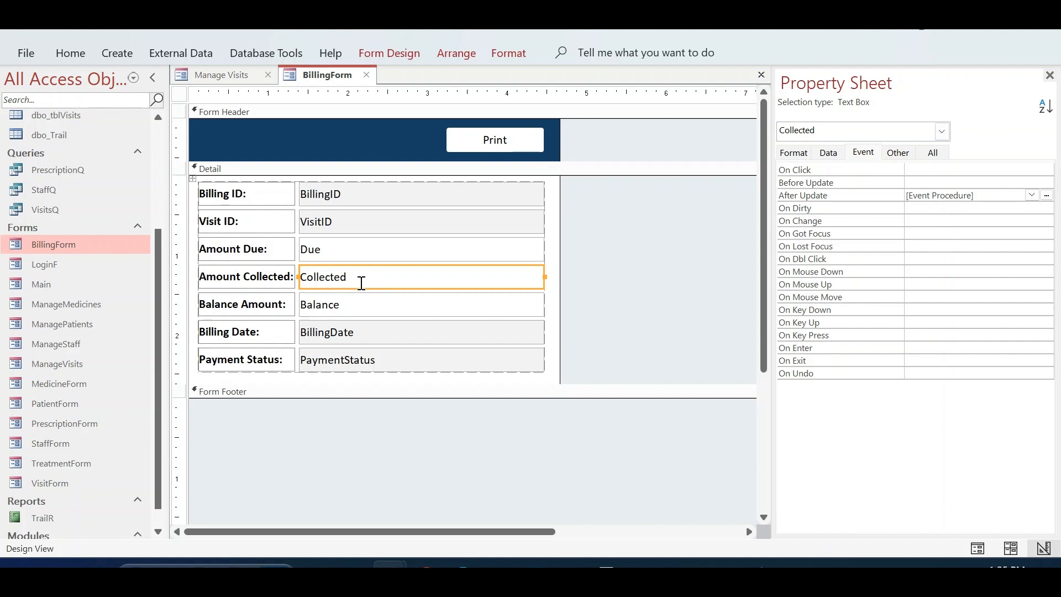
{"action": "key", "text": "alt+Tab"}
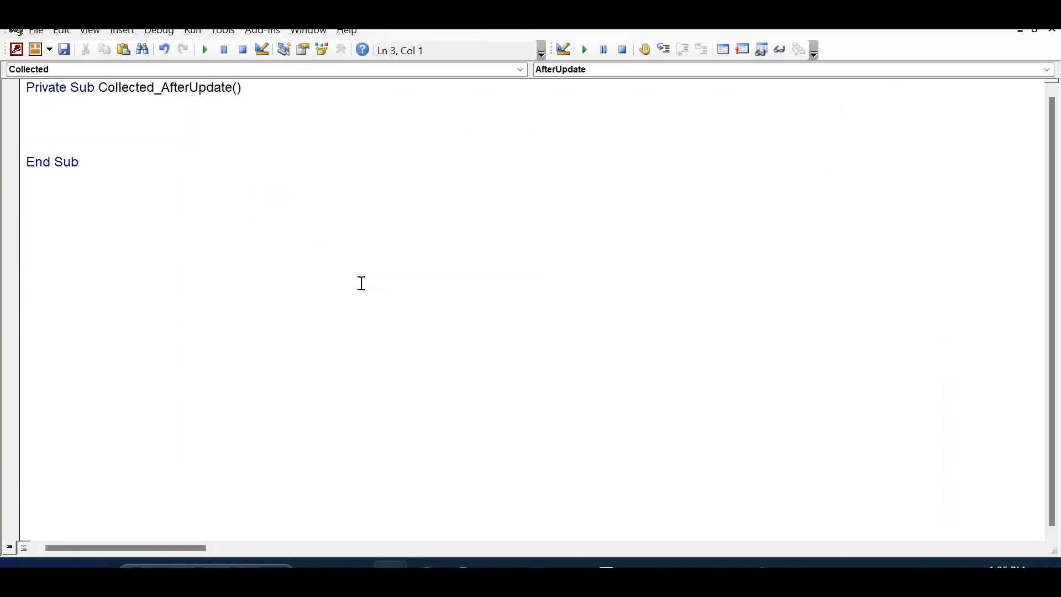
- Begin an If condition in Collected_AfterUpdate with IsNull(Me.BillingID) Or Me.Collected =
{"action": "type", "text": "if isnull(me.bill"}
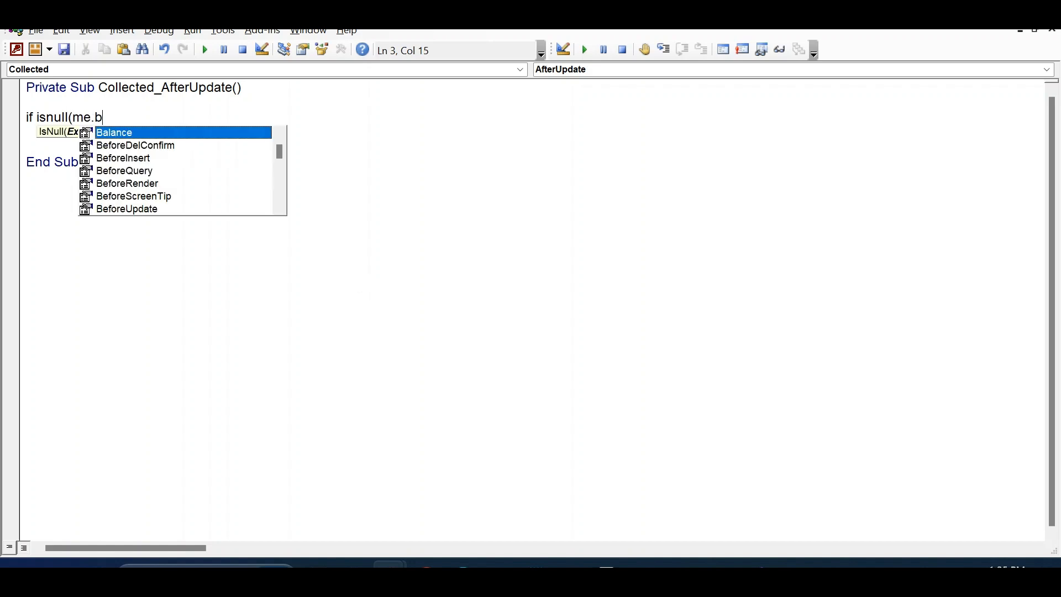
{"action": "key", "text": "Down"}
{"action": "key", "text": "Tab"}
{"action": "type", "text": ") "}
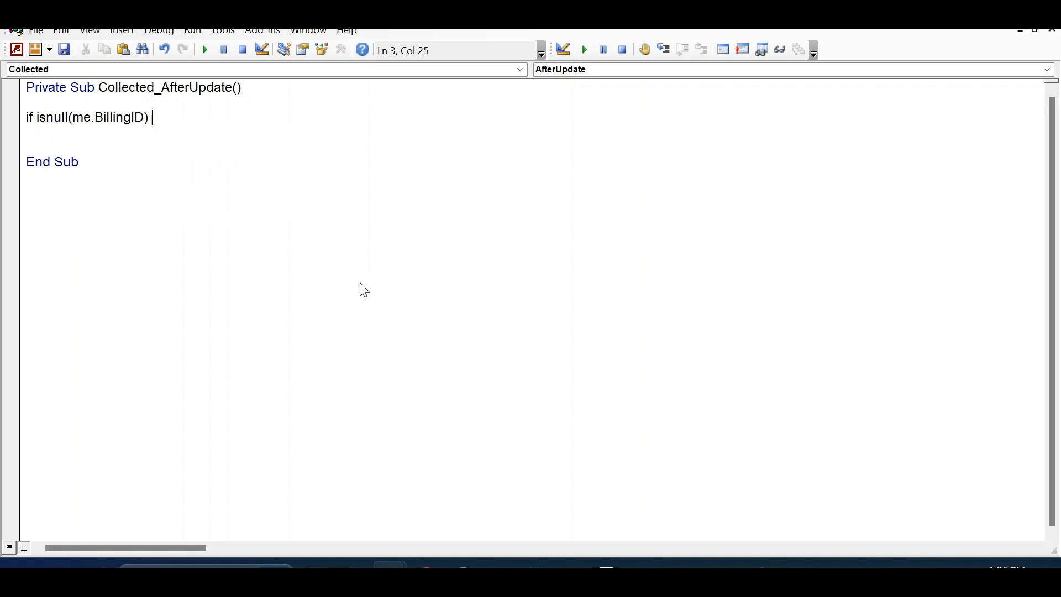
{"action": "type", "text": "or me.coll"}
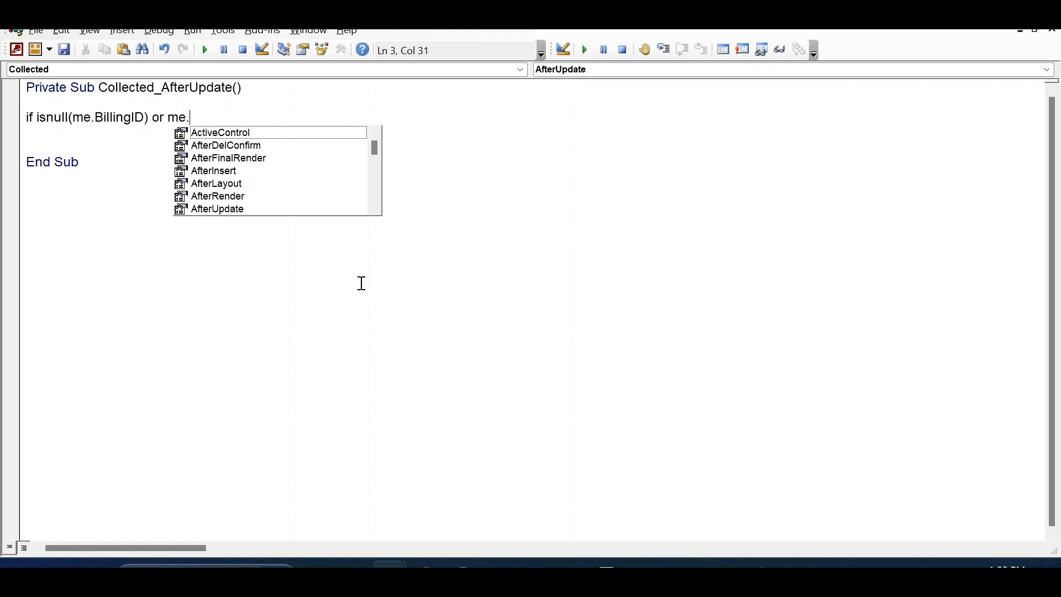
{"action": "key", "text": "Tab"}
{"action": "type", "text": "= "}
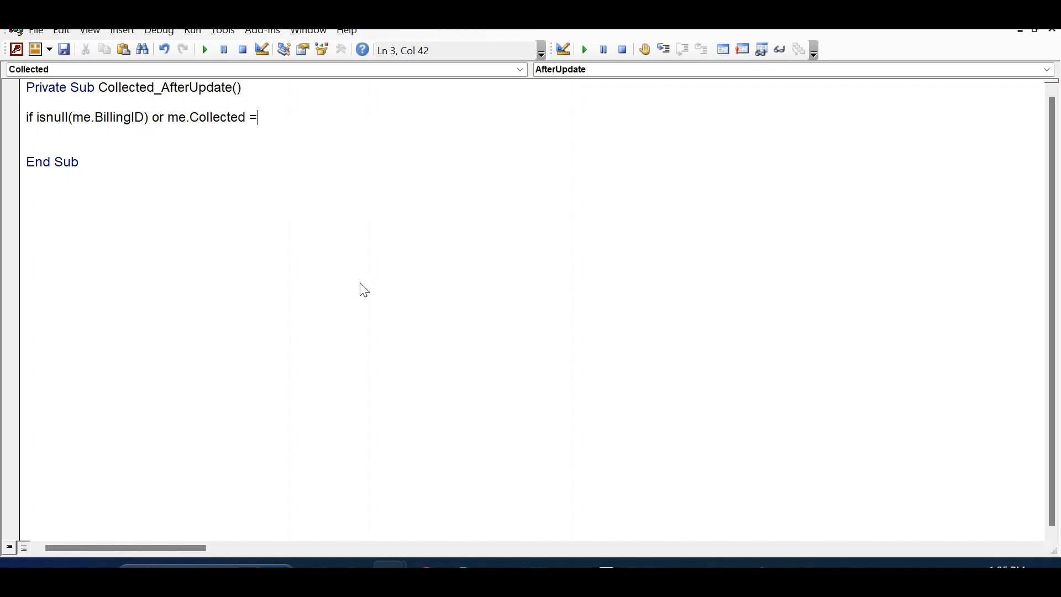
- Complete the condition line with 0 or if Me.Due = 0 then, followed by blank lines
{"action": "type", "text": "0 or if me.a"}
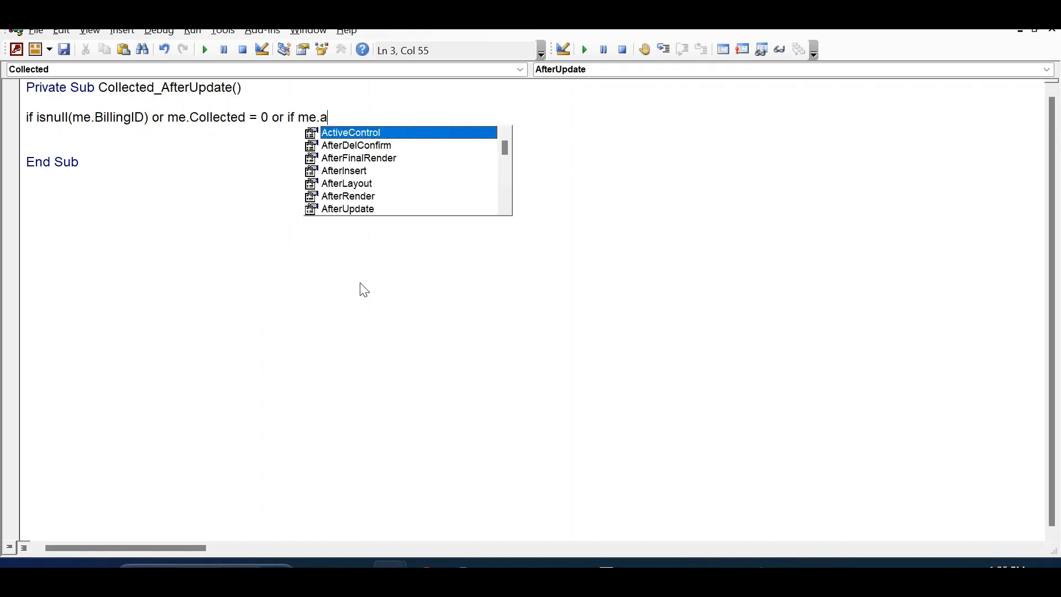
{"action": "key", "text": "BackSpace"}
{"action": "type", "text": "due"}
{"action": "key", "text": "Escape"}
{"action": "type", "text": "= ["}
{"action": "key", "text": "Home"}
{"action": "type", "text": "="}
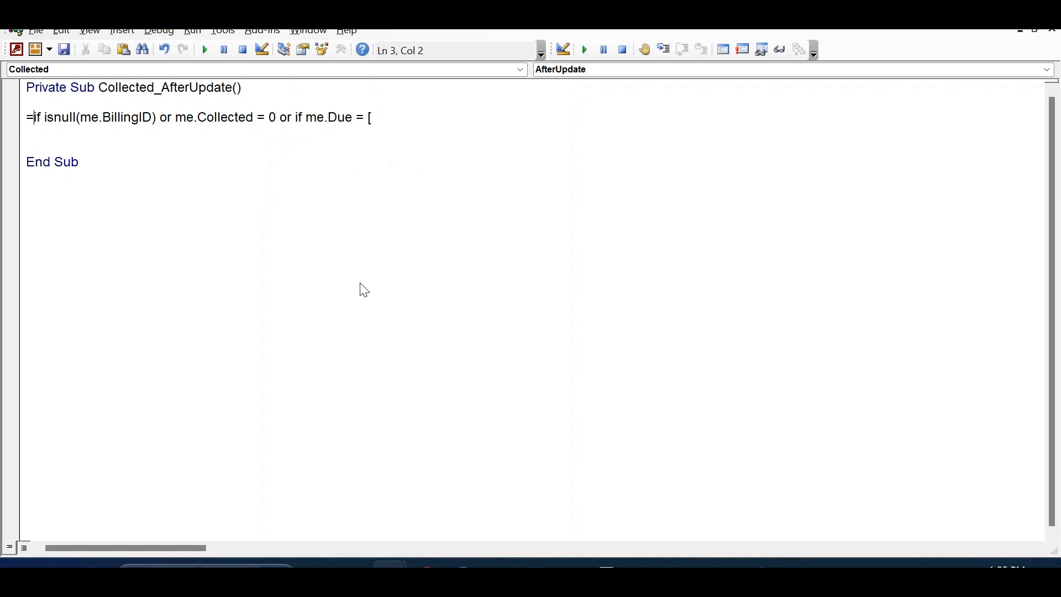
{"action": "key", "text": "BackSpace"}
{"action": "left_click", "coordinate": [383, 119]}
{"action": "key", "text": "BackSpace"}
{"action": "type", "text": "0"}
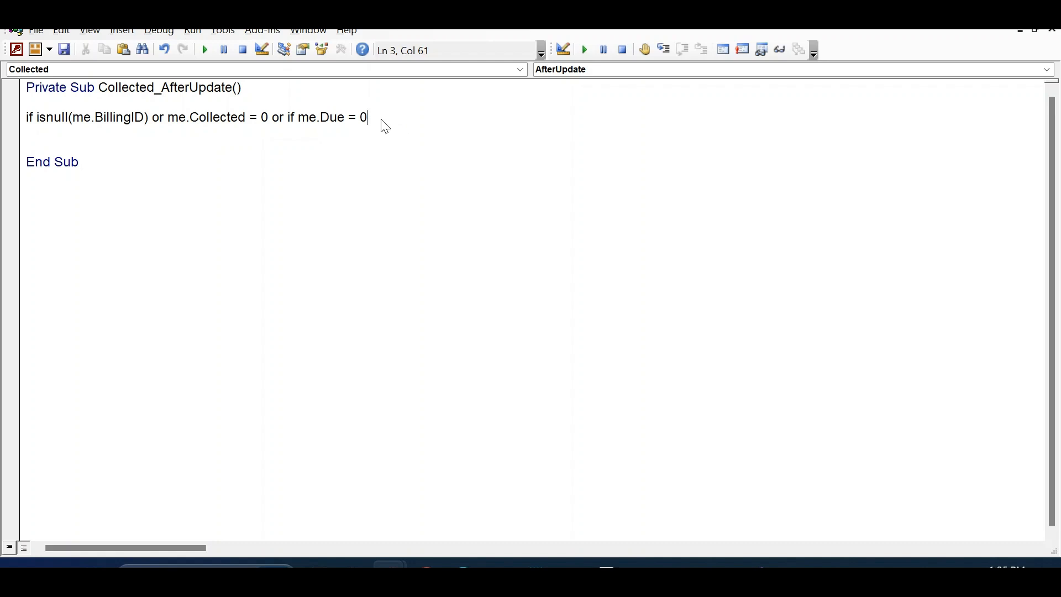
{"action": "type", "text": " then"}
{"action": "key", "text": "Return"}
{"action": "key", "text": "Return"}
{"action": "key", "text": "Down"}
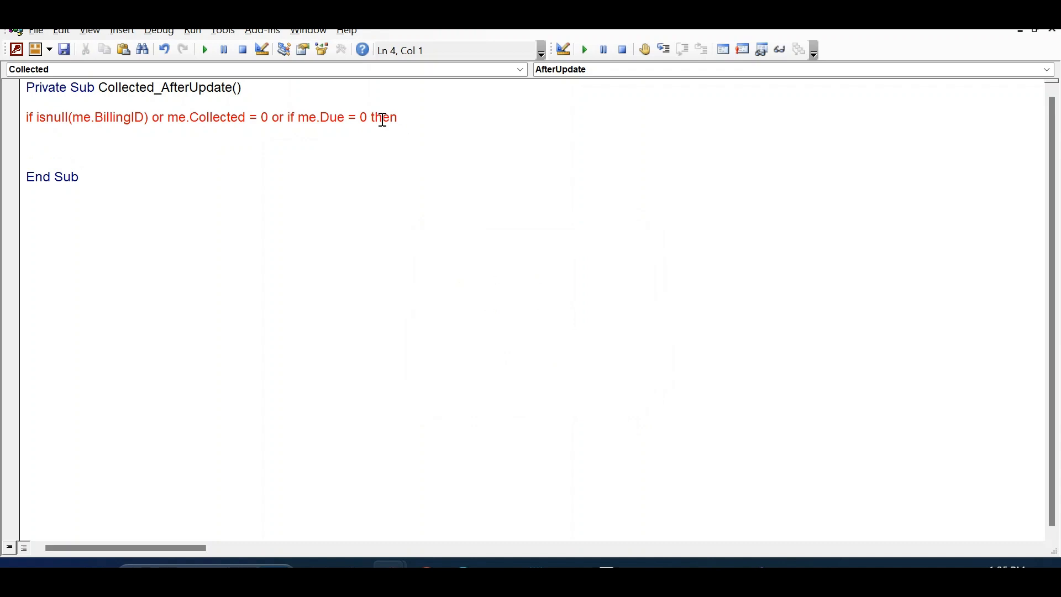
- Remove the extra "if" before Me.Due from the condition line
{"action": "double_click", "coordinate": [290, 117]}
{"action": "key", "text": "BackSpace"}
{"action": "key", "text": "BackSpace"}
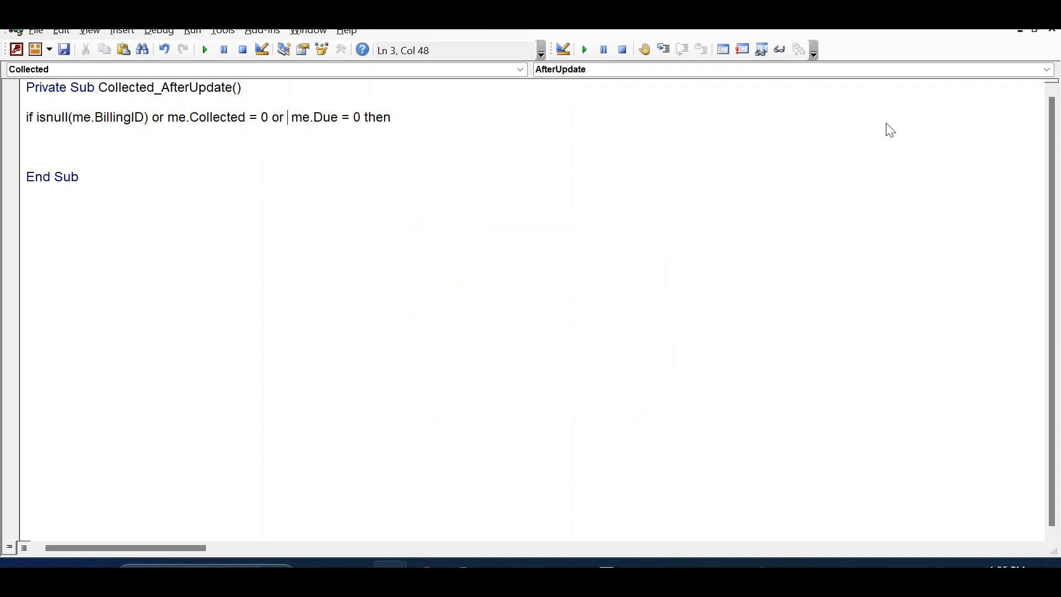
{"action": "key", "text": "Up"}
{"action": "key", "text": "Down"}
{"action": "key", "text": "Down"}
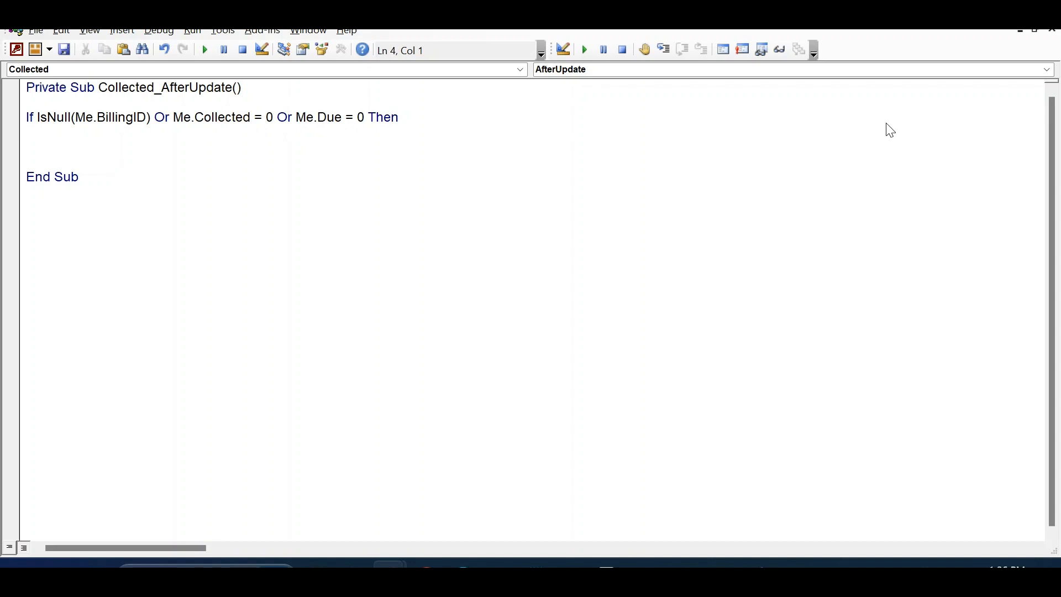
- Close the If block with End If above End Sub
{"action": "key", "text": "Down"}
{"action": "key", "text": "Down"}
{"action": "type", "text": "endif"}
{"action": "key", "text": "Return"}
{"action": "key", "text": "Down"}
{"action": "key", "text": "Down"}
- Add DoCmd.Beep as the first statement inside the If block
{"action": "left_click", "coordinate": [336, 140]}
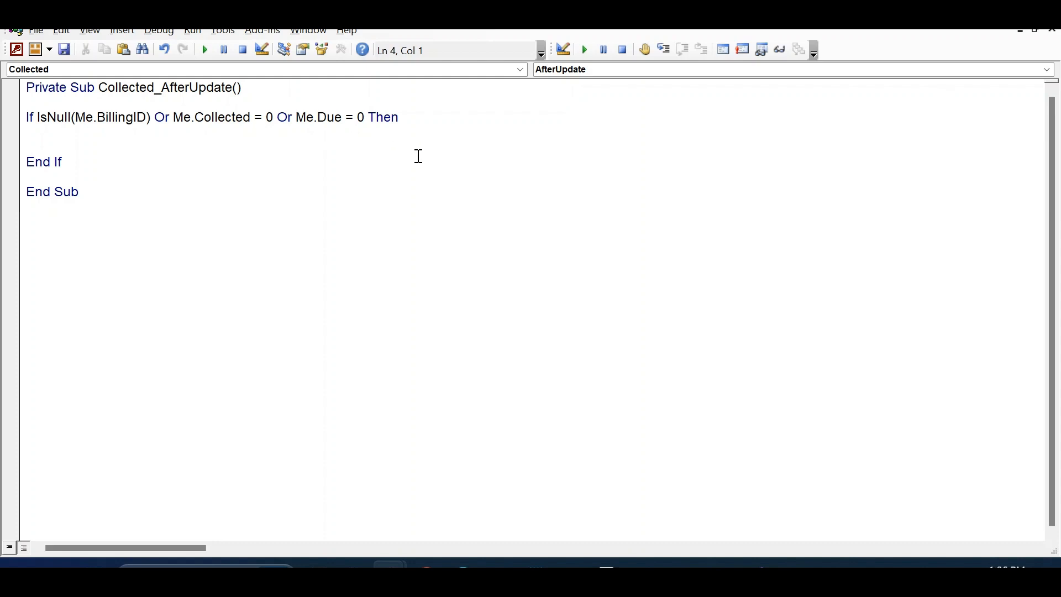
{"action": "type", "text": "docmd."}
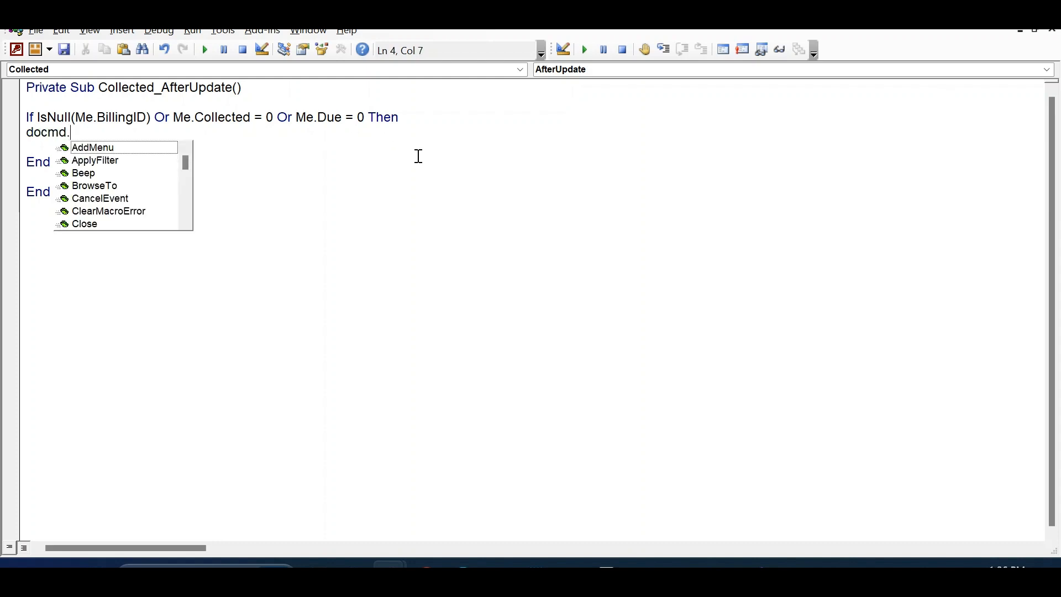
{"action": "type", "text": "bee"}
{"action": "key", "text": "Return"}
- Add a MsgBox with the text "This action can not be performed.", vbCritical and the title "Information", followed by blank lines
{"action": "type", "text": "msgbox \"T\""}
{"action": "key", "text": "Left"}
{"action": "type", "text": "This action c"}
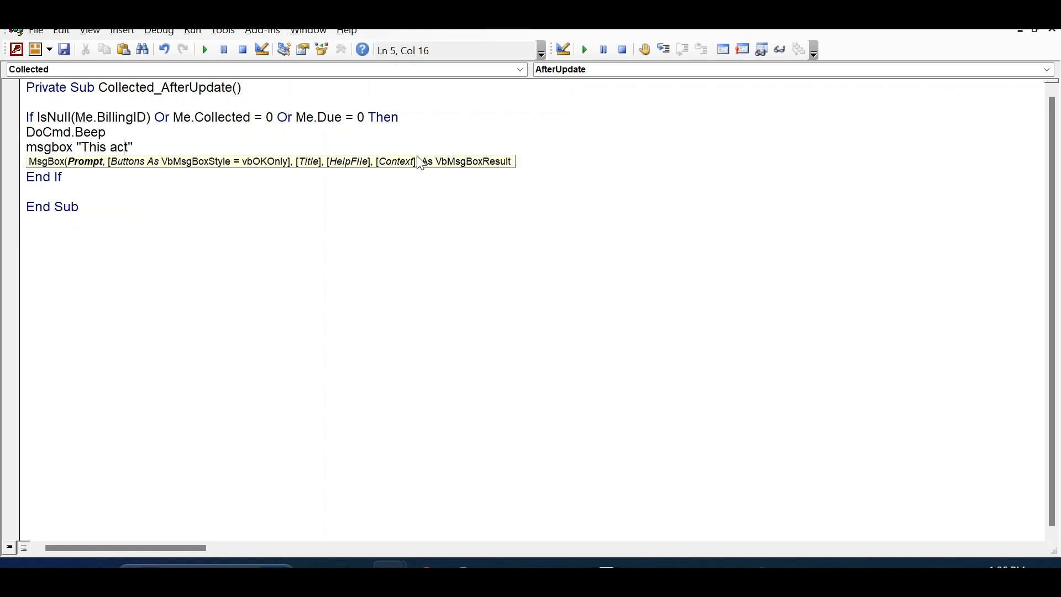
{"action": "type", "text": "an not be performe"}
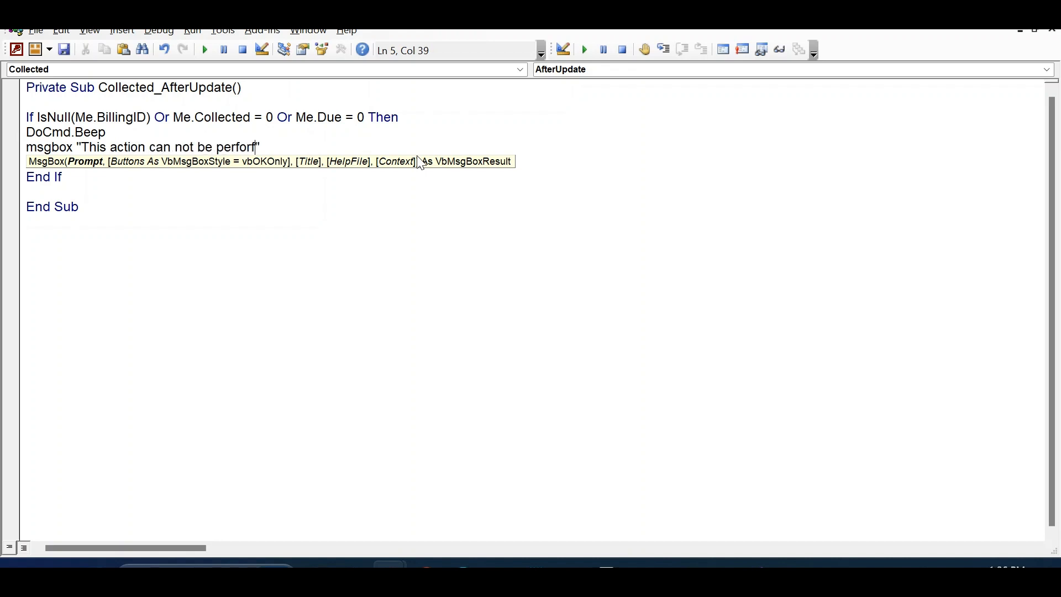
{"action": "type", "text": "d.\", vbCritical, \"Infor\""}
{"action": "key", "text": "Left"}
{"action": "type", "text": "Information"}
{"action": "key", "text": "Down"}
{"action": "key", "text": "Return"}
{"action": "key", "text": "Return"}
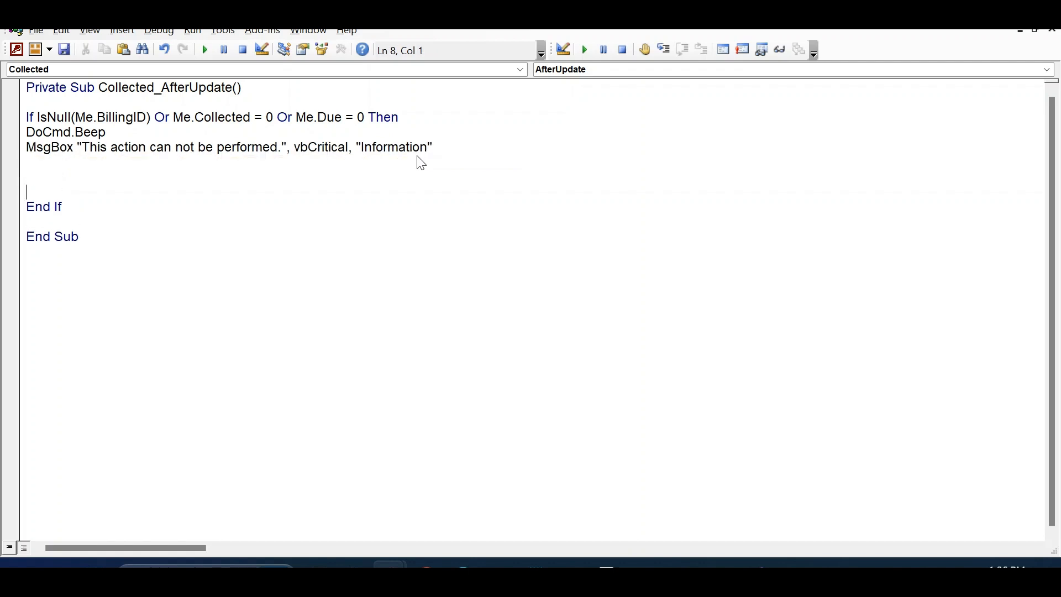
{"action": "key", "text": "Return"}
{"action": "key", "text": "Return"}
- Duplicate the If condition with its Beep and MsgBox lines below the message box as an ElseIf branch
{"action": "key", "text": "Up"}
{"action": "key", "text": "Up"}
{"action": "key", "text": "Up"}
{"action": "key", "text": "Up"}
{"action": "key", "text": "Up"}
{"action": "key", "text": "Up"}
{"action": "key", "text": "Up"}
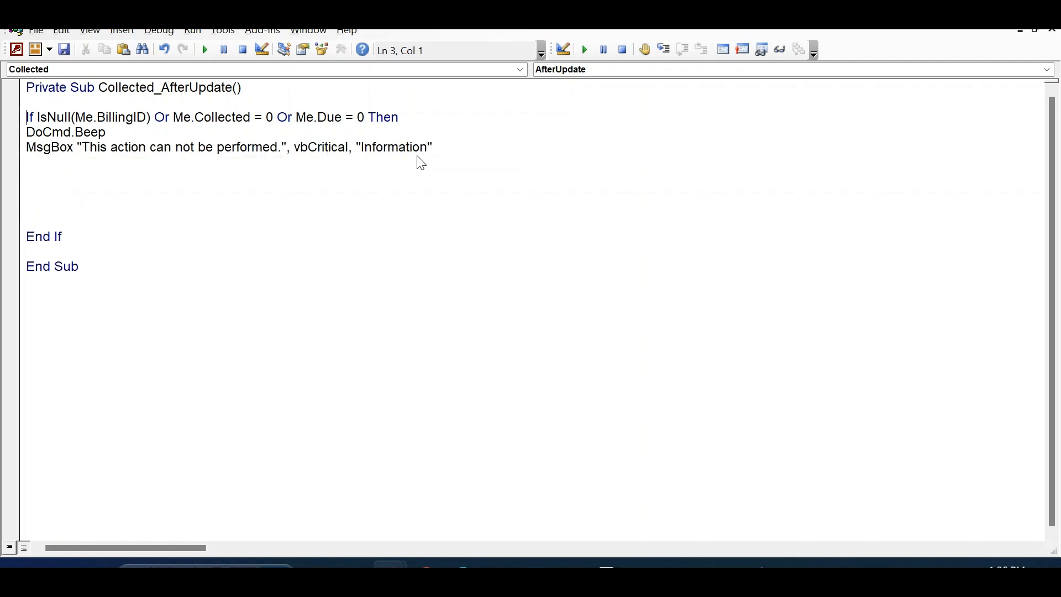
{"action": "key", "text": "shift+Down"}
{"action": "key", "text": "shift+Down"}
{"action": "key", "text": "shift+Down"}
{"action": "key", "text": "ctrl+c"}
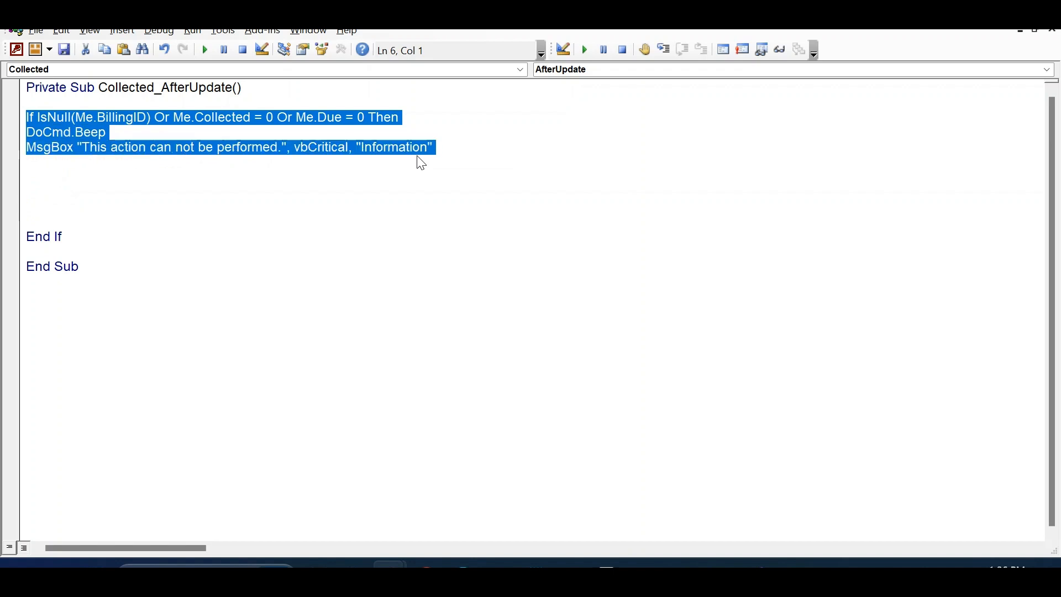
{"action": "key", "text": "Down"}
{"action": "type", "text": "else"}
{"action": "key", "text": "ctrl+v"}
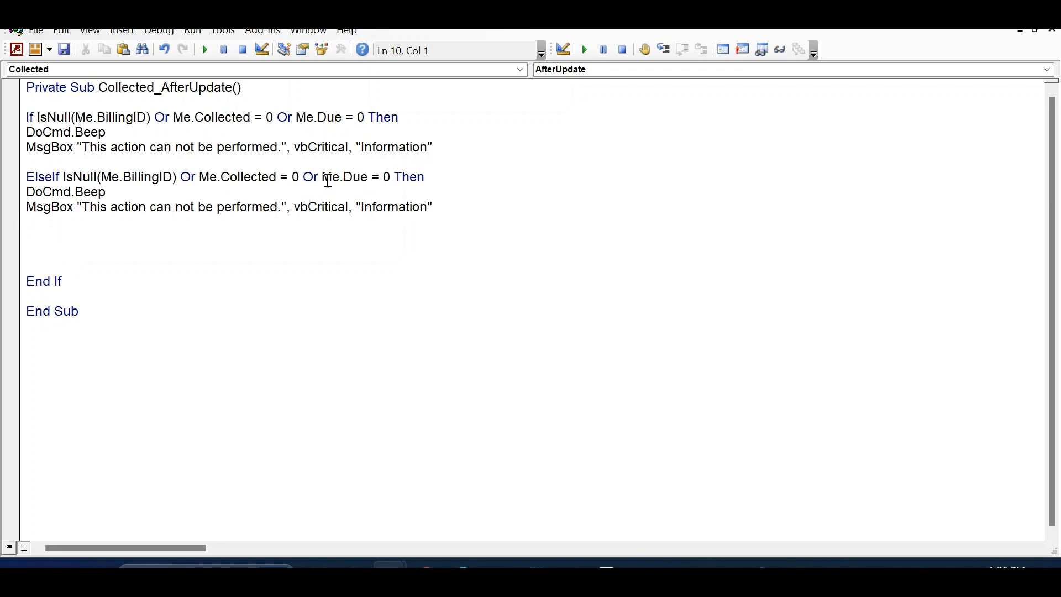
- In the ElseIf condition, remove the IsNull(Me.BillingID) Or test and replace "= 0 Or" after Me.Collected with "<"
{"action": "left_click_drag", "start_coordinate": [201, 178], "coordinate": [65, 180]}
{"action": "key", "text": "Delete"}
{"action": "key", "text": "Right"}
{"action": "key", "text": "Right"}
{"action": "key", "text": "Right"}
{"action": "key", "text": "Right"}
{"action": "key", "text": "Right"}
{"action": "key", "text": "Right"}
{"action": "key", "text": "Right"}
{"action": "key", "text": "Right"}
{"action": "key", "text": "Right"}
{"action": "key", "text": "Right"}
{"action": "key", "text": "Right"}
{"action": "key", "text": "Right"}
{"action": "key", "text": "Right"}
{"action": "key", "text": "Right"}
{"action": "key", "text": "Right"}
{"action": "key", "text": "Right"}
{"action": "key", "text": "Right"}
{"action": "key", "text": "Right"}
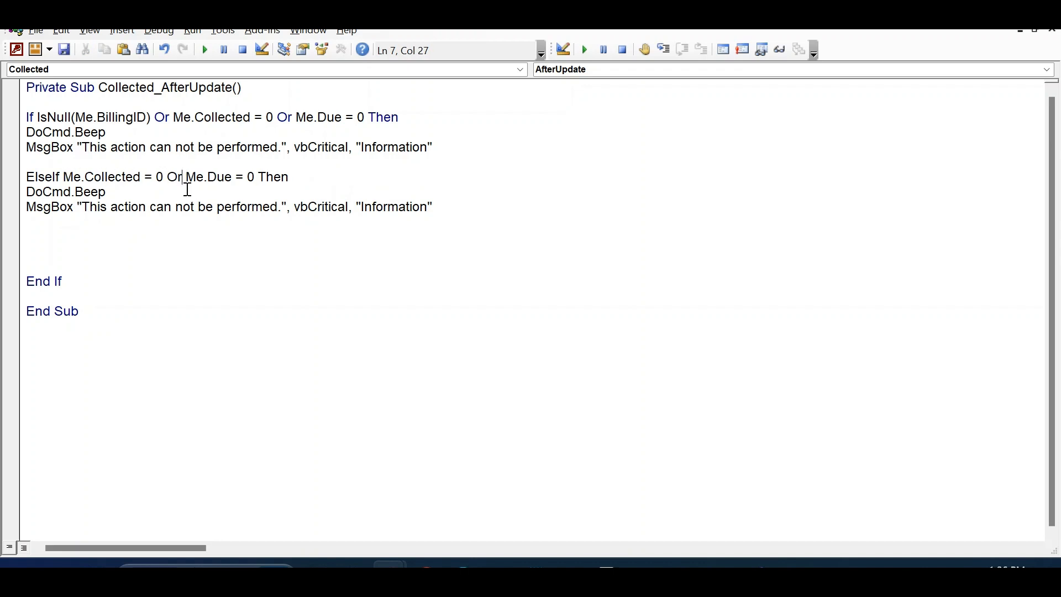
{"action": "key", "text": "BackSpace"}
{"action": "key", "text": "BackSpace"}
{"action": "key", "text": "BackSpace"}
{"action": "key", "text": "BackSpace"}
{"action": "key", "text": "BackSpace"}
{"action": "key", "text": "BackSpace"}
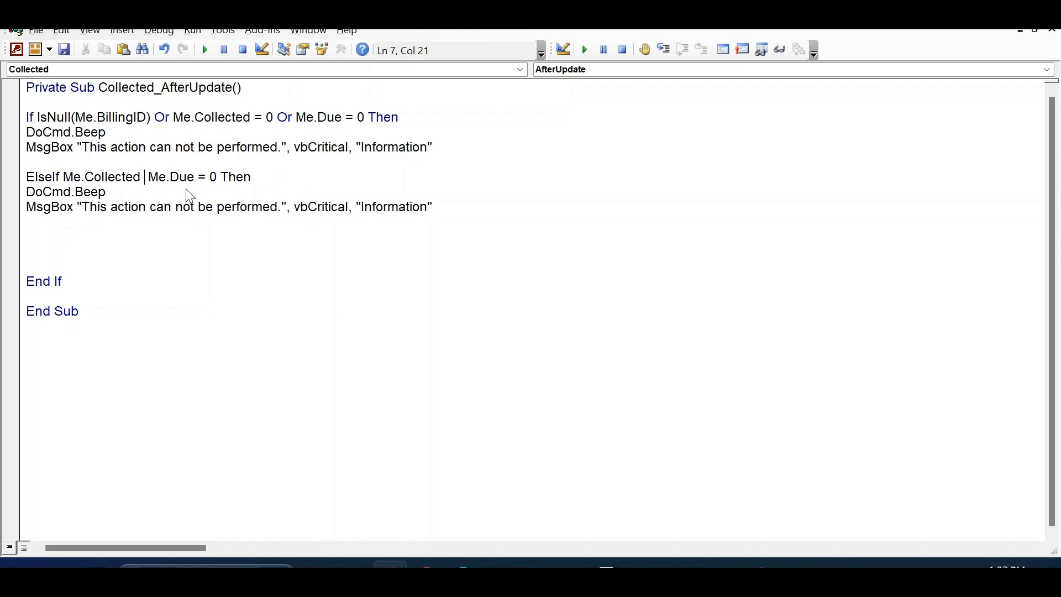
{"action": "type", "text": "<"}
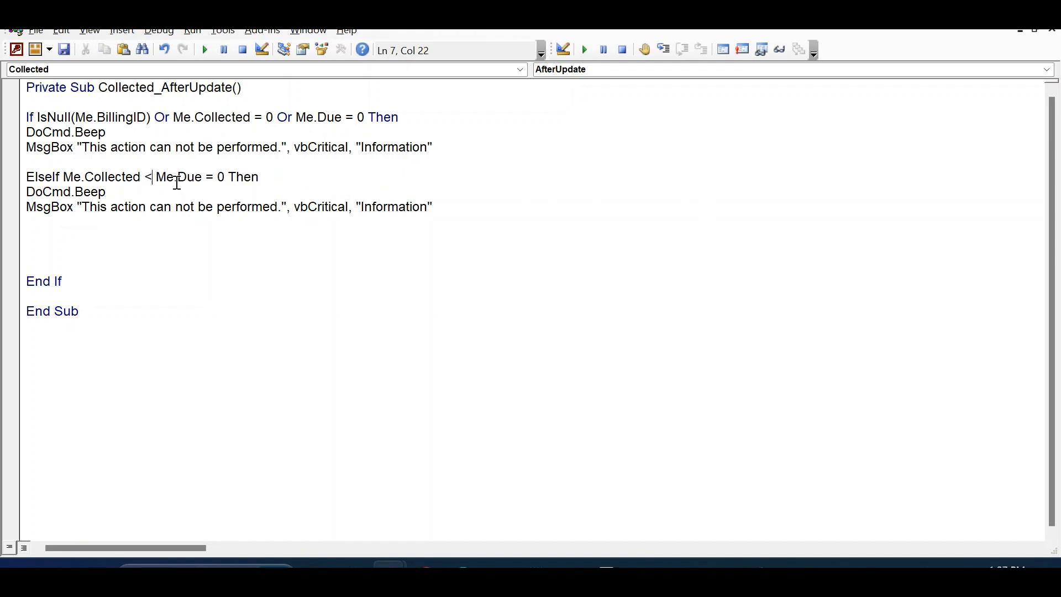
- Remove the "= 0" after Me.Due so the ElseIf line compares Me.Collected < Me.Due
{"action": "left_click", "coordinate": [229, 176]}
{"action": "key", "text": "BackSpace"}
{"action": "key", "text": "BackSpace"}
{"action": "key", "text": "BackSpace"}
{"action": "key", "text": "BackSpace"}
{"action": "key", "text": "BackSpace"}
- Check the BillingForm's data properties in the form design and return to the Collected_AfterUpdate code
{"action": "key", "text": "alt+Tab"}
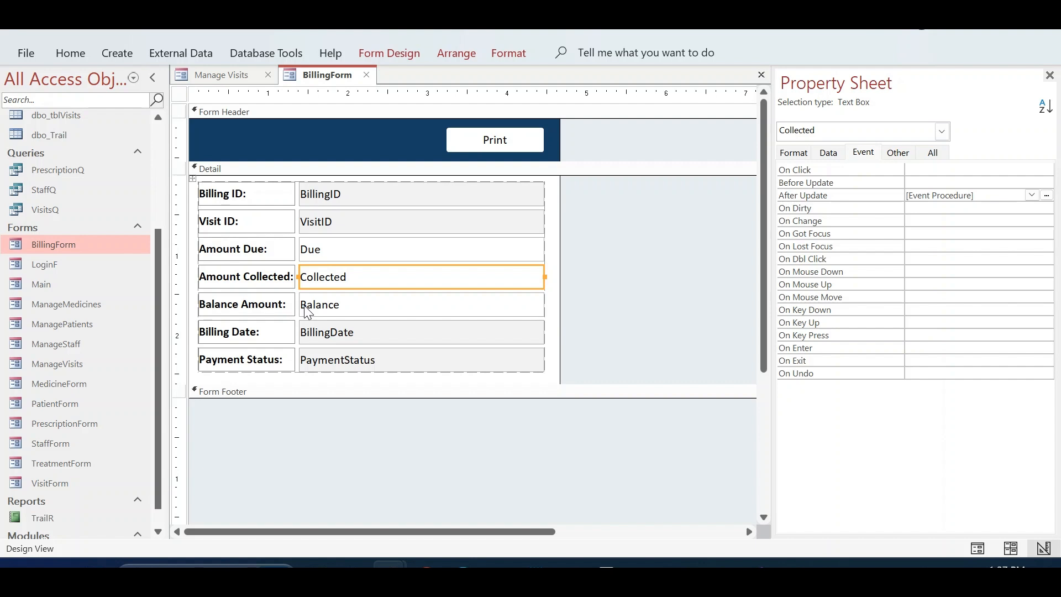
{"action": "key", "text": "alt+Tab"}
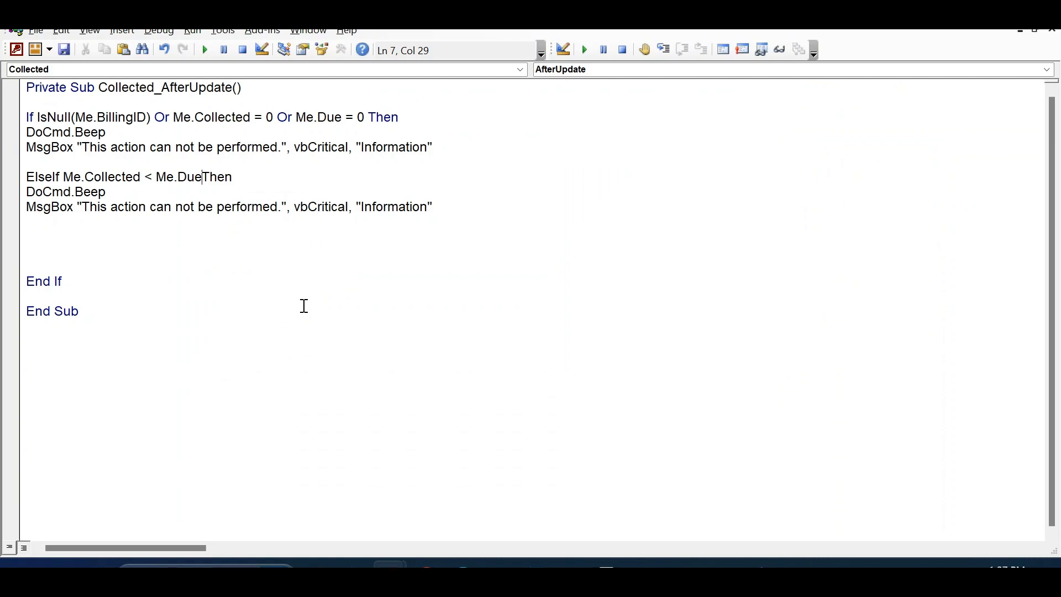
{"action": "key", "text": "alt+Tab"}
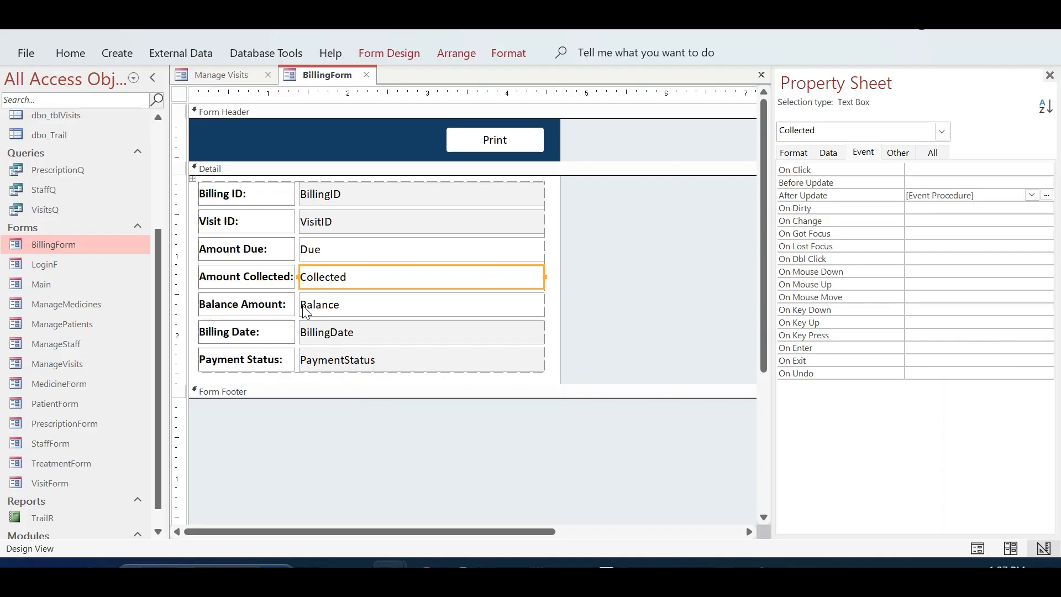
{"action": "left_click", "coordinate": [179, 94]}
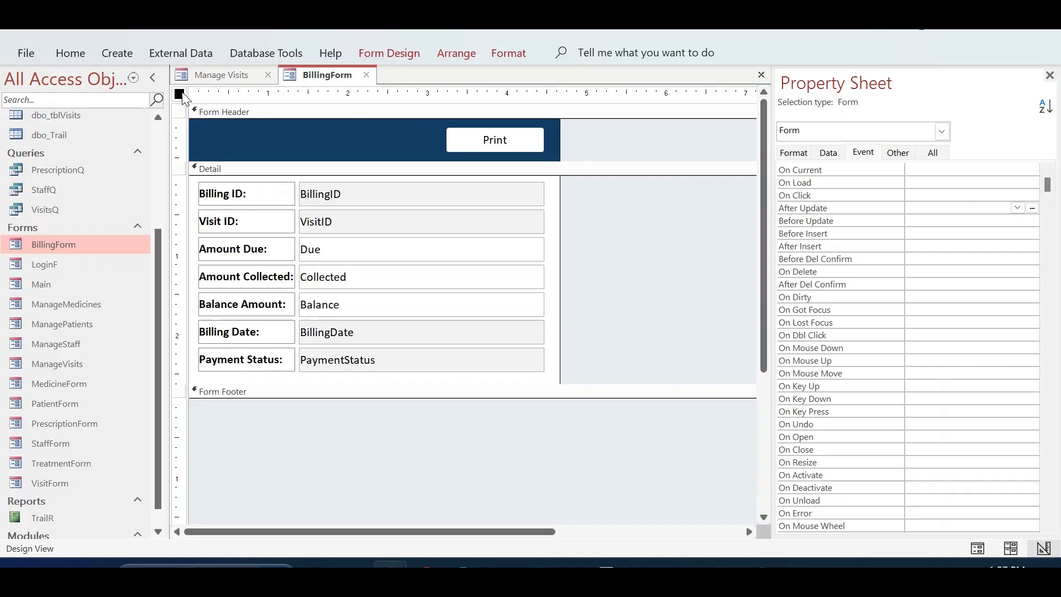
{"action": "left_click", "coordinate": [828, 152]}
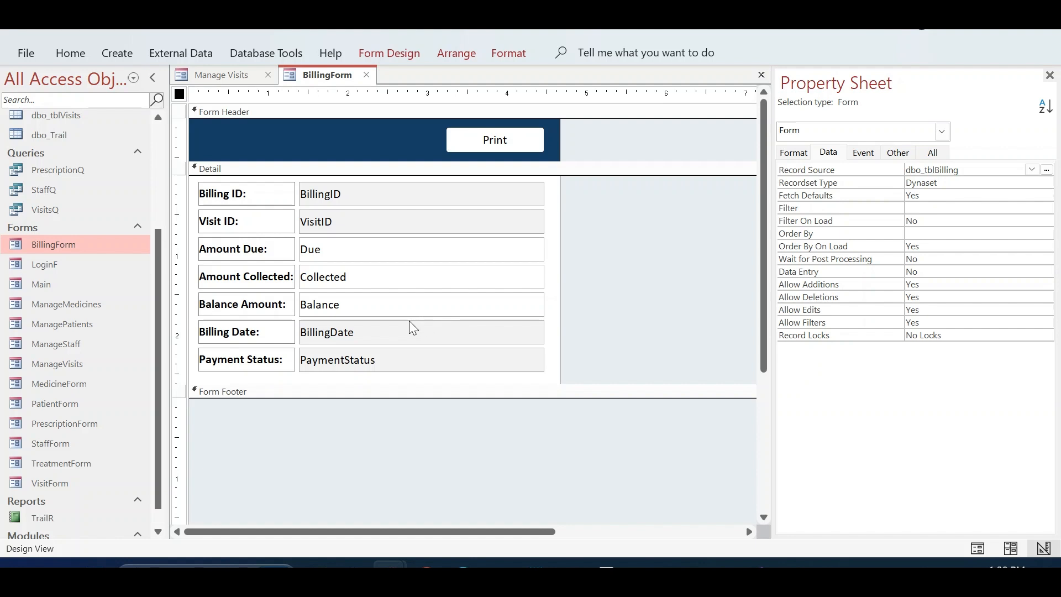
{"action": "key", "text": "alt+Tab"}
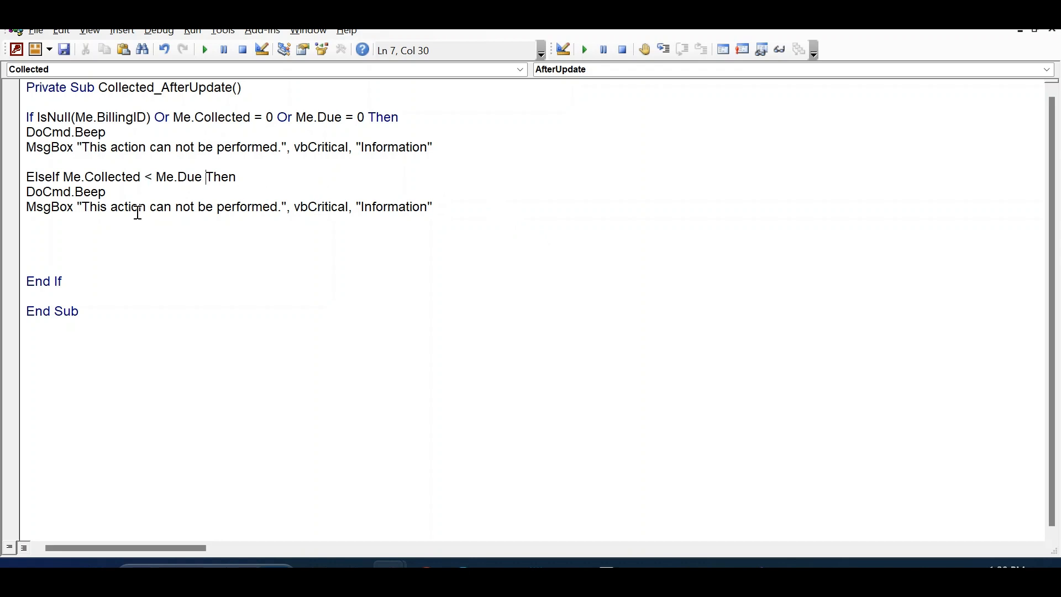
- Change the message text in the Me.Collected < Me.Due branch to "The amount collection is less than amount due."
{"action": "left_click_drag", "start_coordinate": [277, 206], "coordinate": [99, 207]}
{"action": "type", "text": "e amount c"}
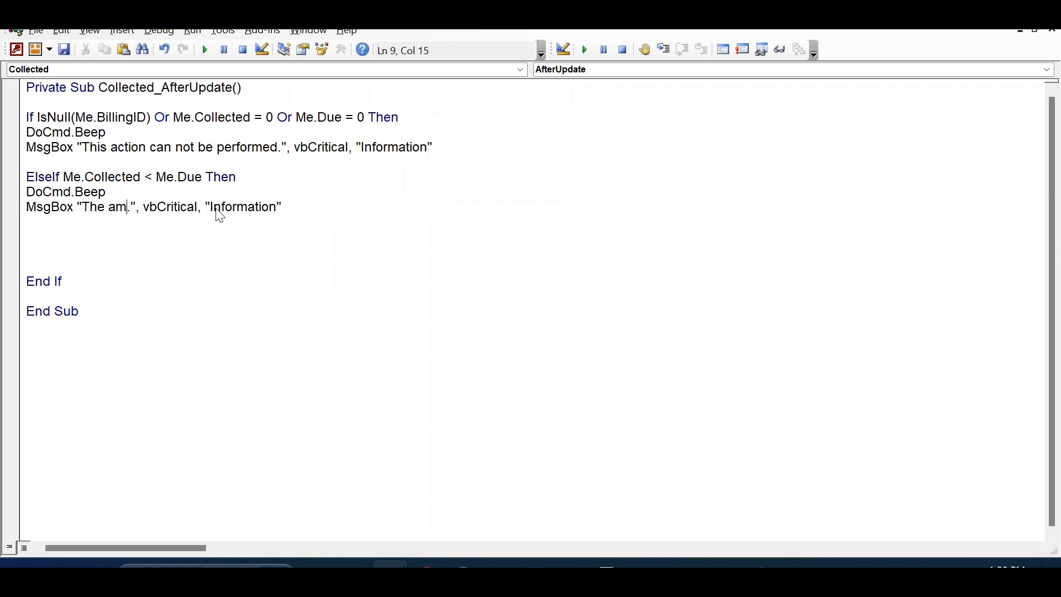
{"action": "type", "text": "ollecte"}
{"action": "key", "text": "BackSpace"}
{"action": "type", "text": "ion is less than am"}
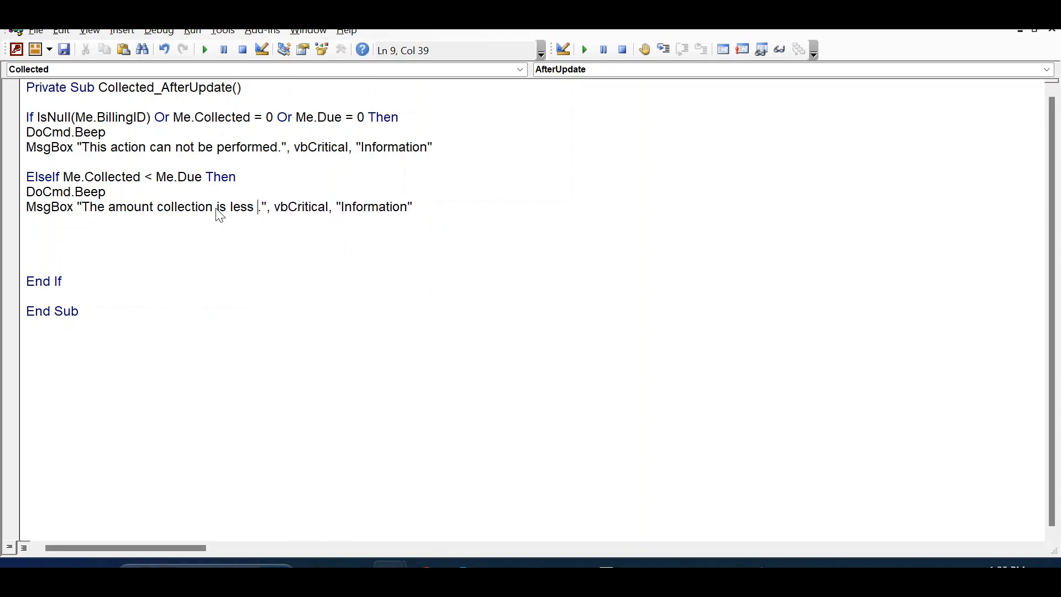
{"action": "type", "text": "ount due"}
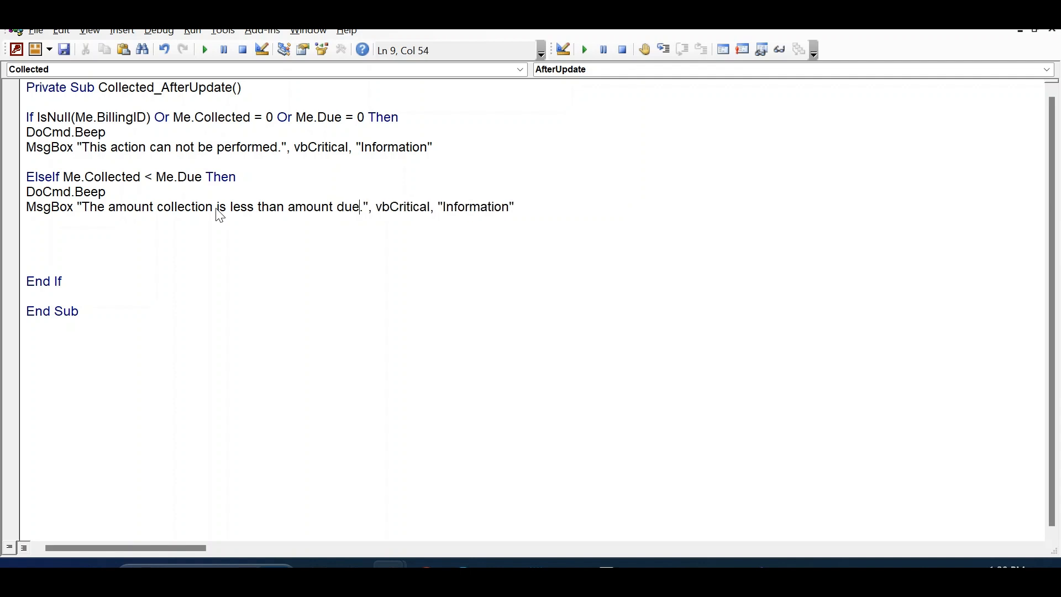
- Duplicate the ElseIf Me.Collected < Me.Due branch with its Beep and MsgBox lines directly below it
{"action": "left_click_drag", "start_coordinate": [545, 206], "coordinate": [2, 183]}
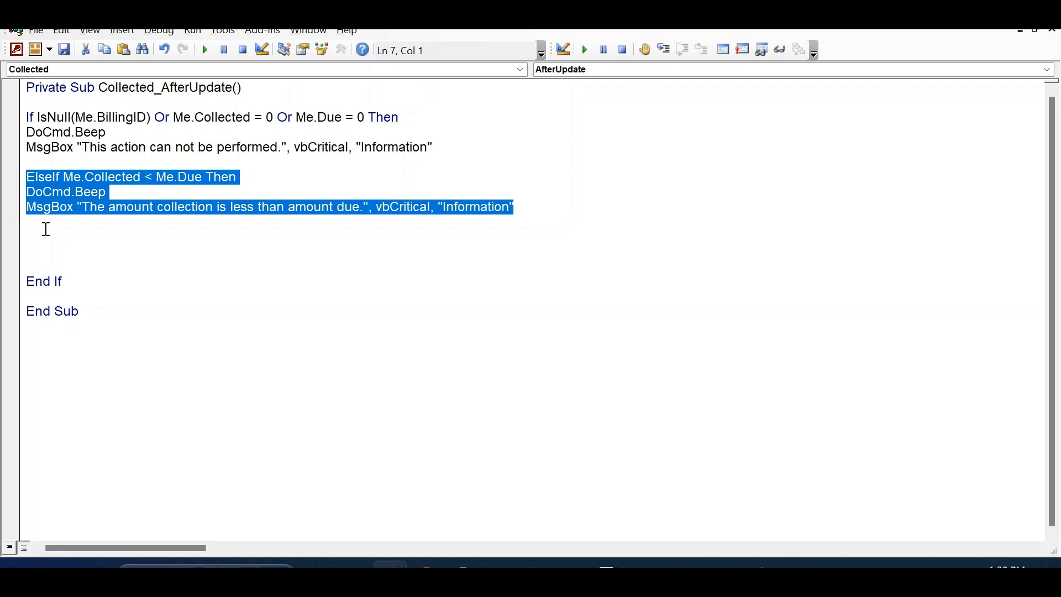
{"action": "left_click", "coordinate": [45, 227]}
{"action": "key", "text": "Return"}
{"action": "type", "text": "ElseIf Me.Collected < Me.Due Then DoCmd.Beep MsgBox \"The amount collection is less than amount due.\", vbCritical, \"Information\""}
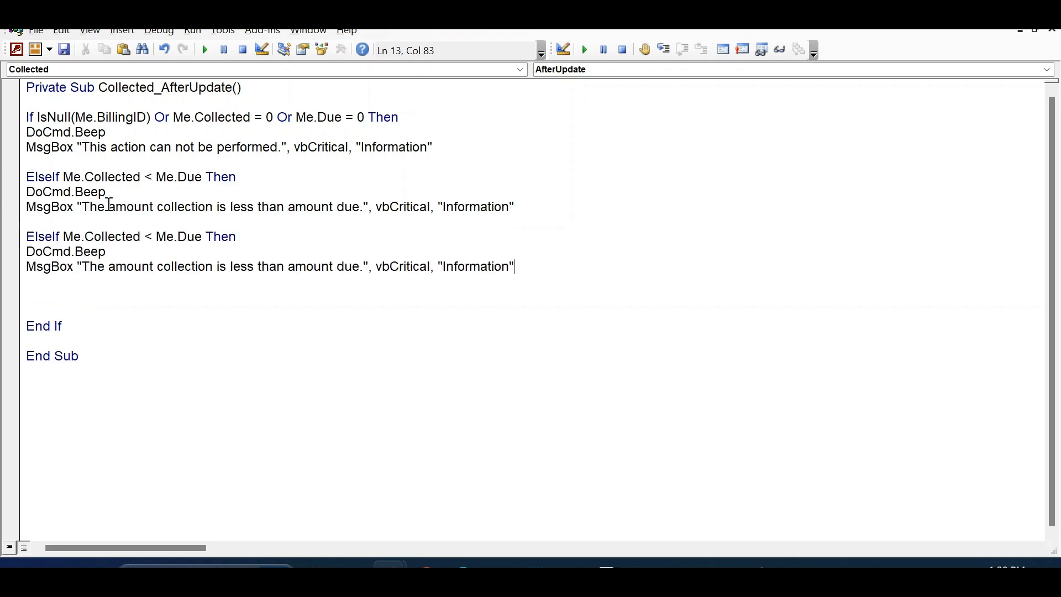
- In the duplicated branch, change the comparison to Me.Collected > Me.Due and replace "less" with "greater" in the message
{"action": "left_click_drag", "start_coordinate": [155, 232], "coordinate": [145, 232]}
{"action": "type", "text": ">"}
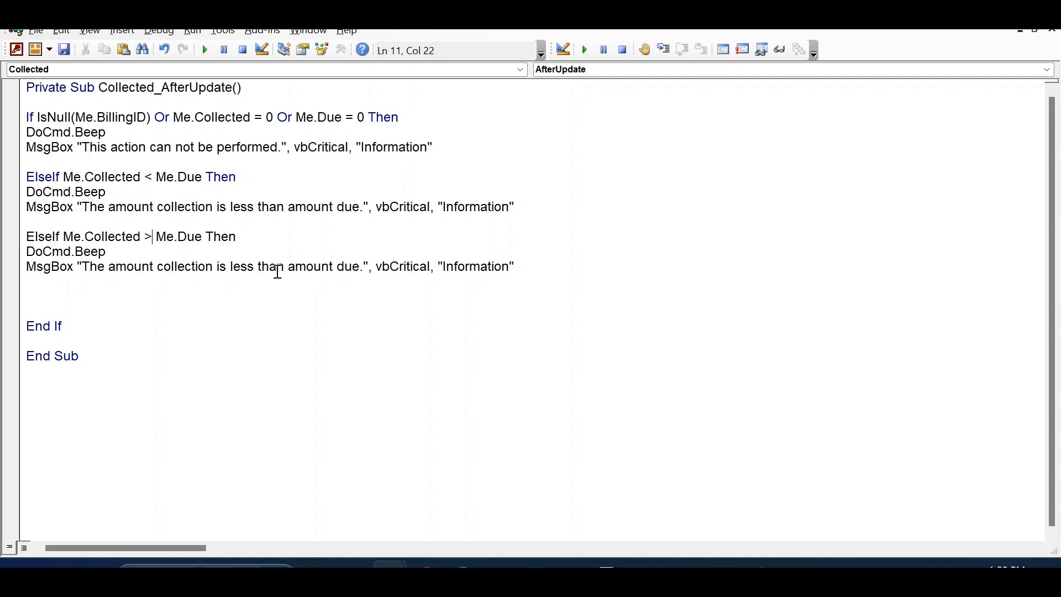
{"action": "double_click", "coordinate": [243, 268]}
{"action": "type", "text": "greater"}
{"action": "key", "text": "Down"}
{"action": "key", "text": "Down"}
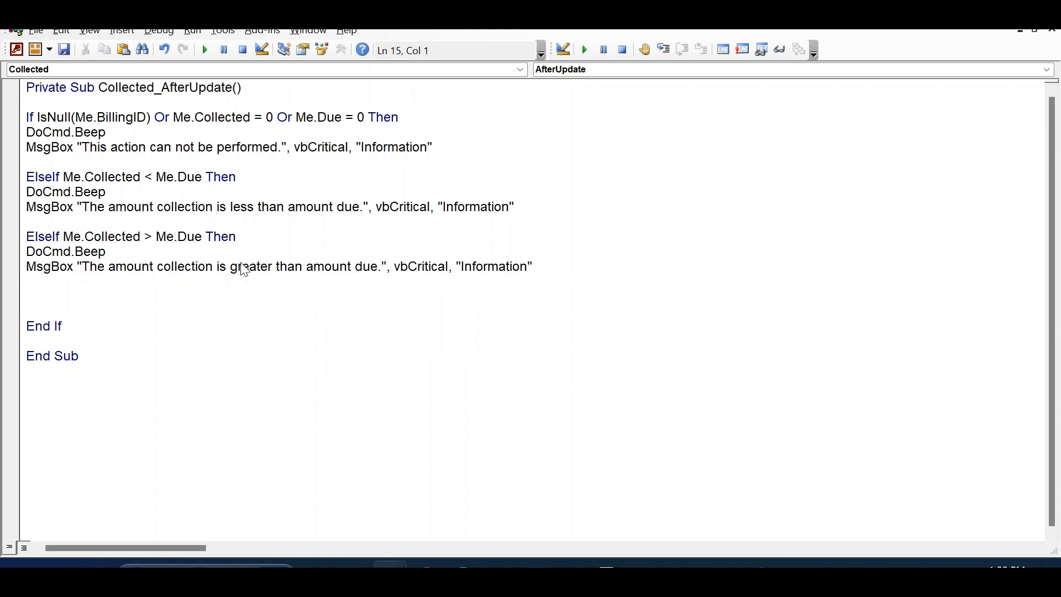
- Add three blank lines between the "greater than amount due" message box and End If
{"action": "key", "text": "Return"}
{"action": "key", "text": "Return"}
{"action": "key", "text": "Return"}
{"action": "key", "text": "Up"}
{"action": "key", "text": "Up"}
{"action": "key", "text": "Up"}
{"action": "key", "text": "Up"}
{"action": "key", "text": "Up"}
{"action": "key", "text": "Up"}
{"action": "key", "text": "Up"}
{"action": "key", "text": "shift+Down"}
{"action": "key", "text": "shift+Down"}
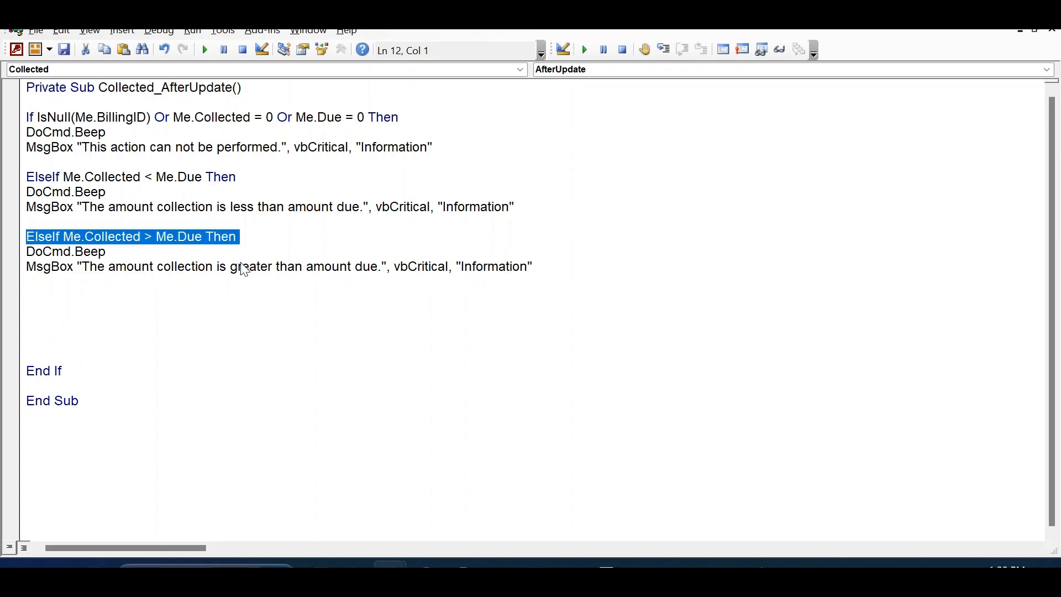
{"action": "key", "text": "shift+Down"}
{"action": "key", "text": "Down"}
{"action": "key", "text": "Down"}
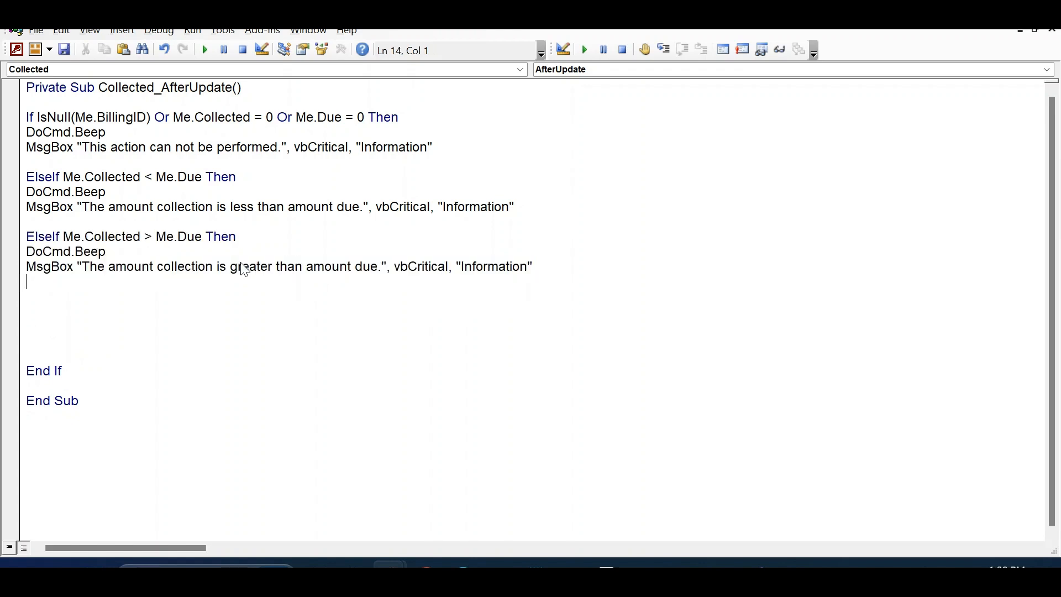
- Add an ElseIf Me.Collected = Me.Due Then branch above End If, leaving an empty line beneath it
{"action": "type", "text": "elseif me.stat"}
{"action": "key", "text": "BackSpace"}
{"action": "key", "text": "BackSpace"}
{"action": "key", "text": "BackSpace"}
{"action": "key", "text": "BackSpace"}
{"action": "key", "text": "BackSpace"}
{"action": "type", "text": "."}
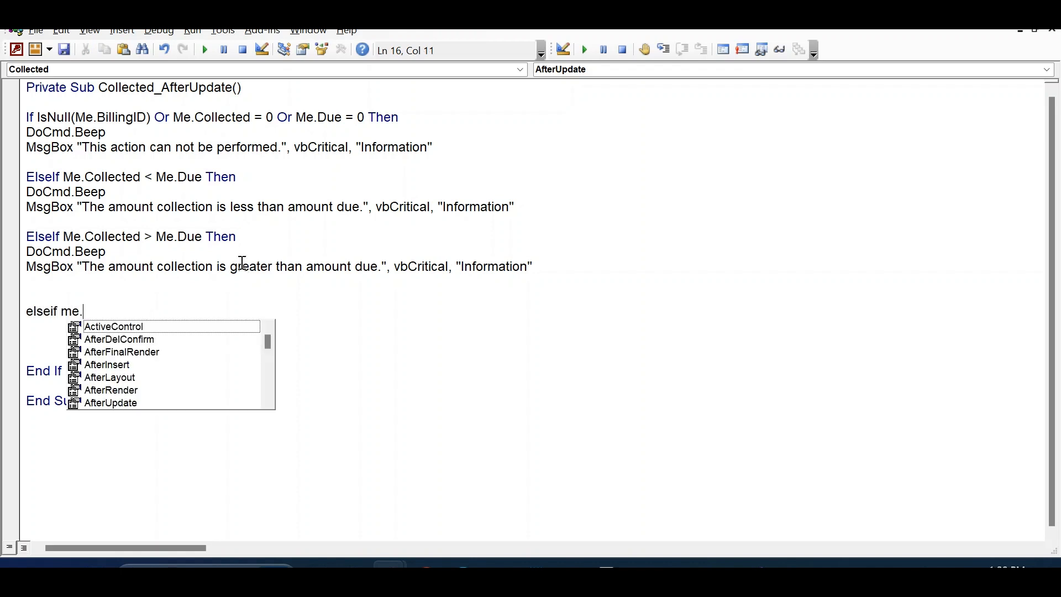
{"action": "type", "text": "co"}
{"action": "key", "text": "Tab"}
{"action": "type", "text": "=me.du"}
{"action": "key", "text": "Tab"}
{"action": "type", "text": "then"}
{"action": "key", "text": "Return"}
{"action": "type", "text": "docmd"}
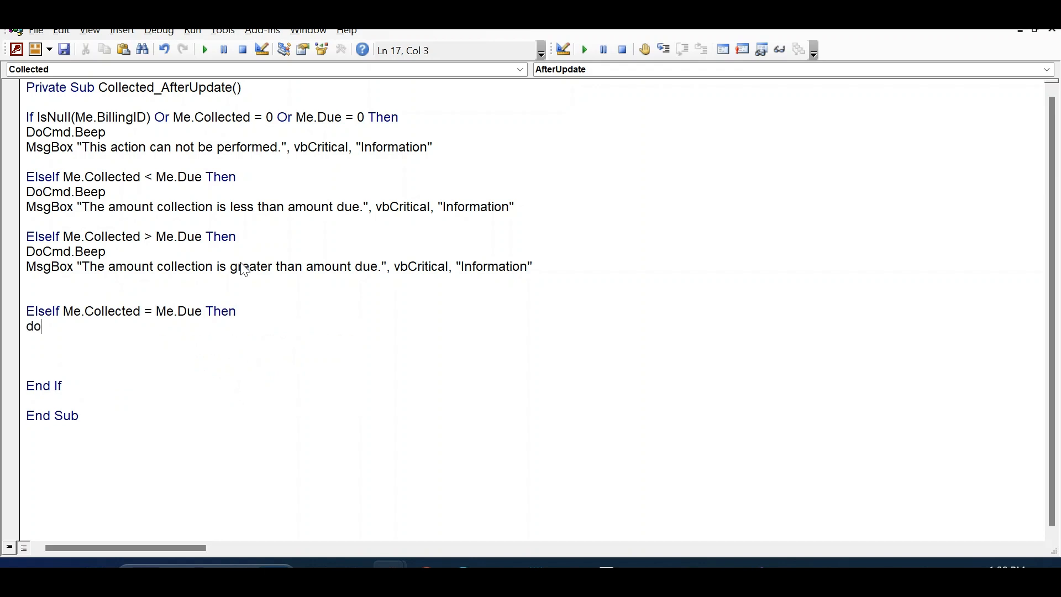
{"action": "key", "text": "BackSpace"}
{"action": "key", "text": "BackSpace"}
{"action": "key", "text": "BackSpace"}
{"action": "key", "text": "BackSpace"}
{"action": "key", "text": "BackSpace"}
- Check the BillingDate and PaymentStatus fields on the form, and add Me.BillingDate = Format(Now, "dd/mm/yyyy") to the equal-amounts branch
{"action": "key", "text": "alt+Tab"}
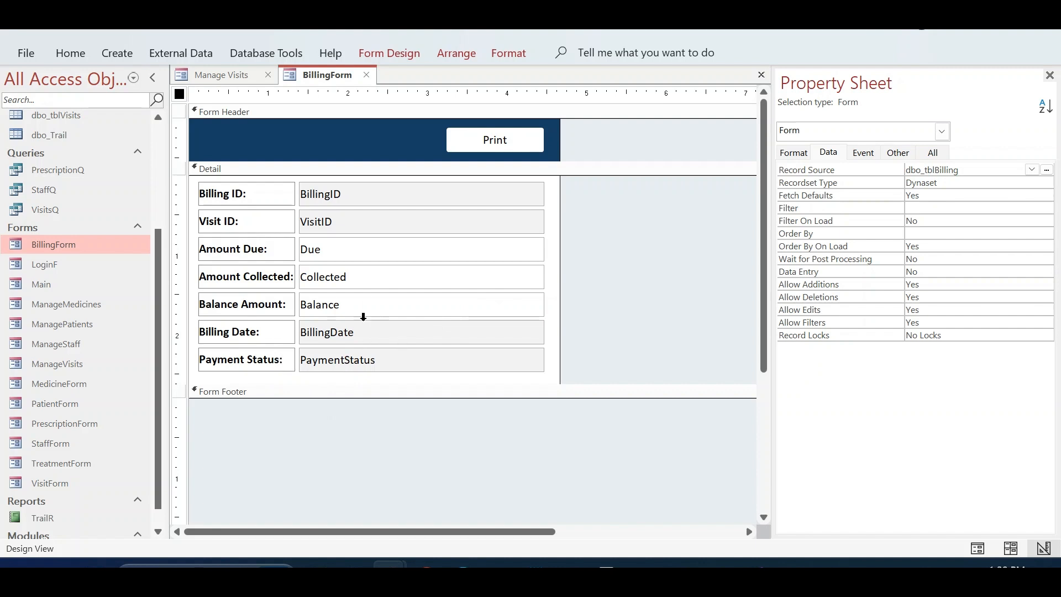
{"action": "left_click", "coordinate": [341, 336]}
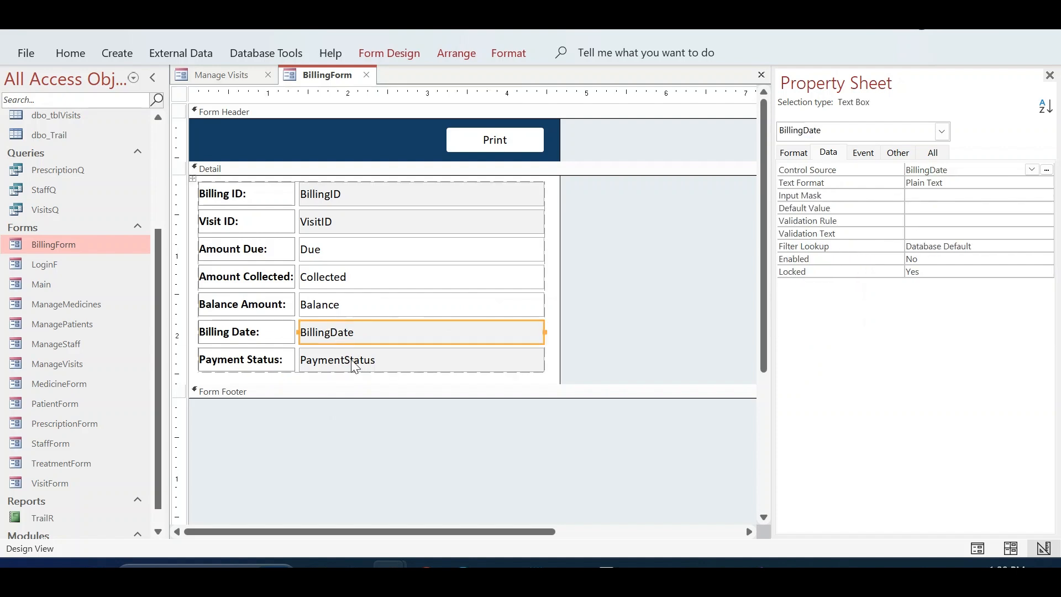
{"action": "left_click", "coordinate": [354, 366]}
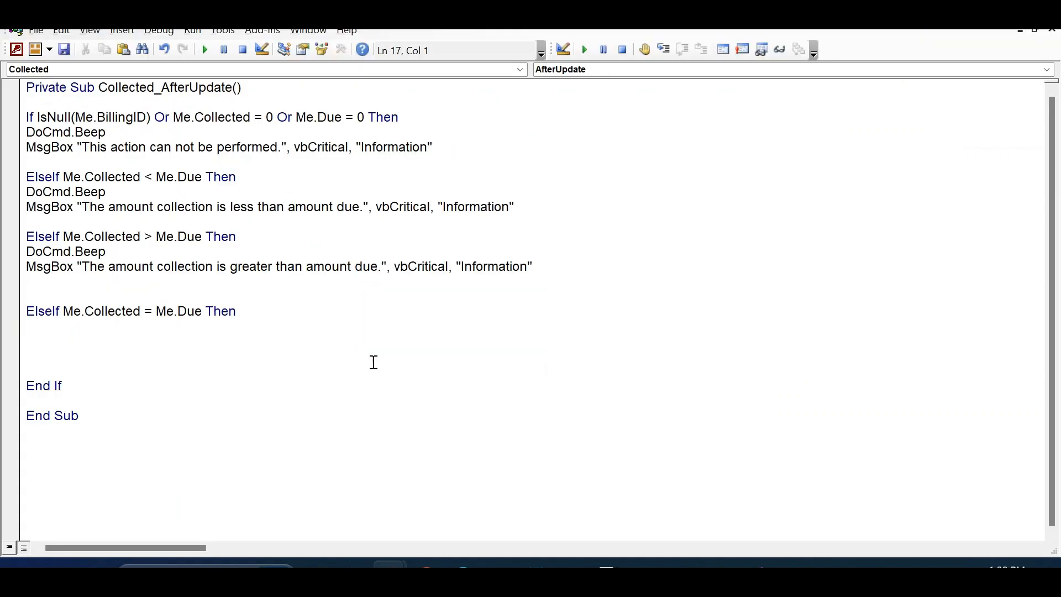
{"action": "type", "text": "me.BillingDate "}
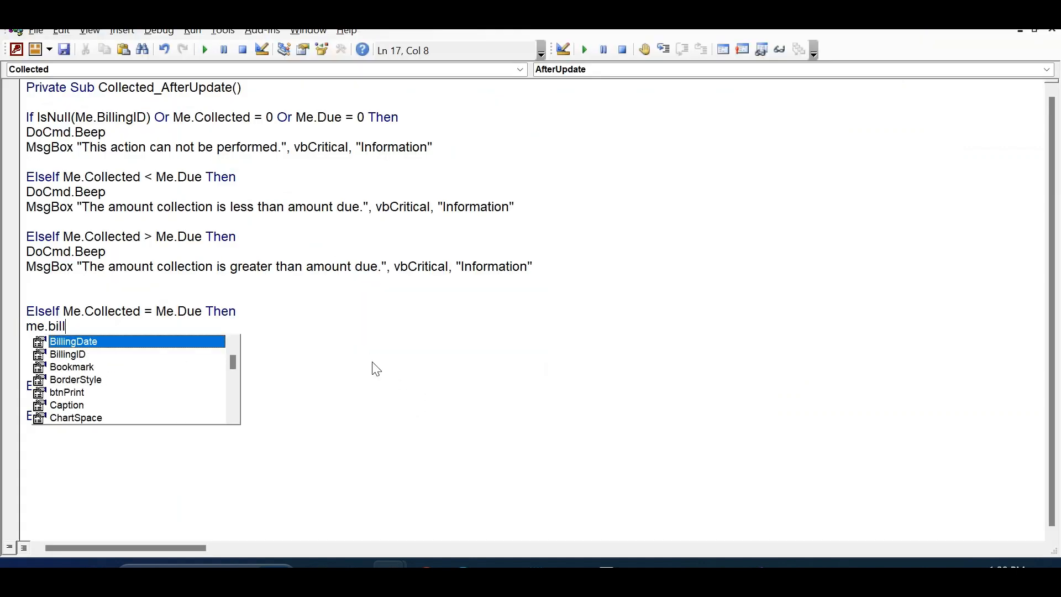
{"action": "type", "text": "= forma"}
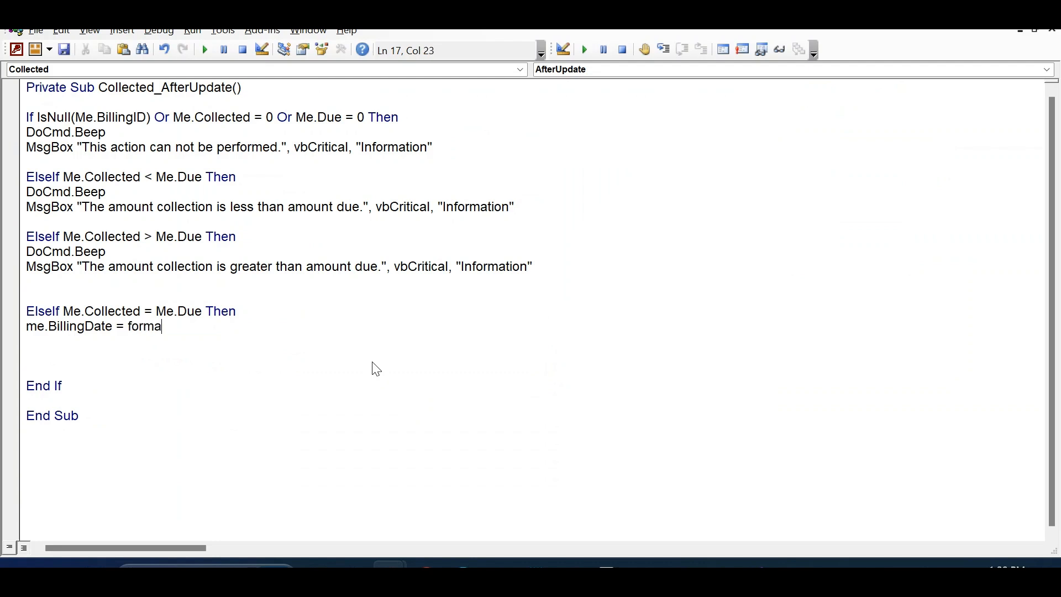
{"action": "type", "text": "t("}
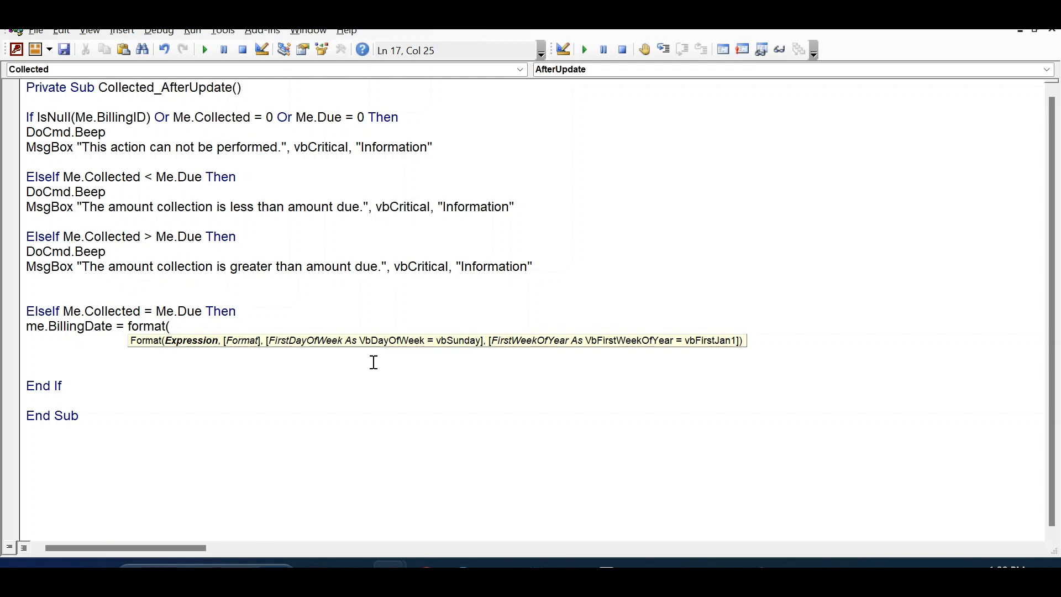
{"action": "type", "text": "now,\"\""}
{"action": "key", "text": "Left"}
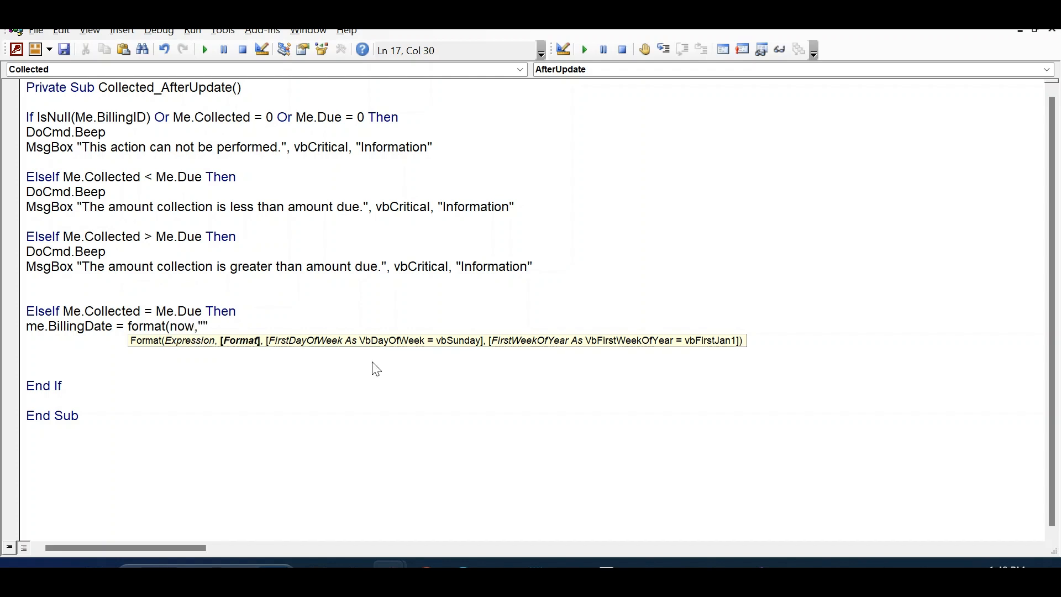
{"action": "type", "text": "dd/mm/yyyy"}
{"action": "key", "text": "Right"}
{"action": "type", "text": ")"}
{"action": "key", "text": "Return"}
- Set Me.PaymentStatus = "Payment Collected" below the BillingDate line
{"action": "type", "text": "me.pay"}
{"action": "key", "text": "Tab"}
{"action": "type", "text": "= \"\""}
{"action": "key", "text": "Left"}
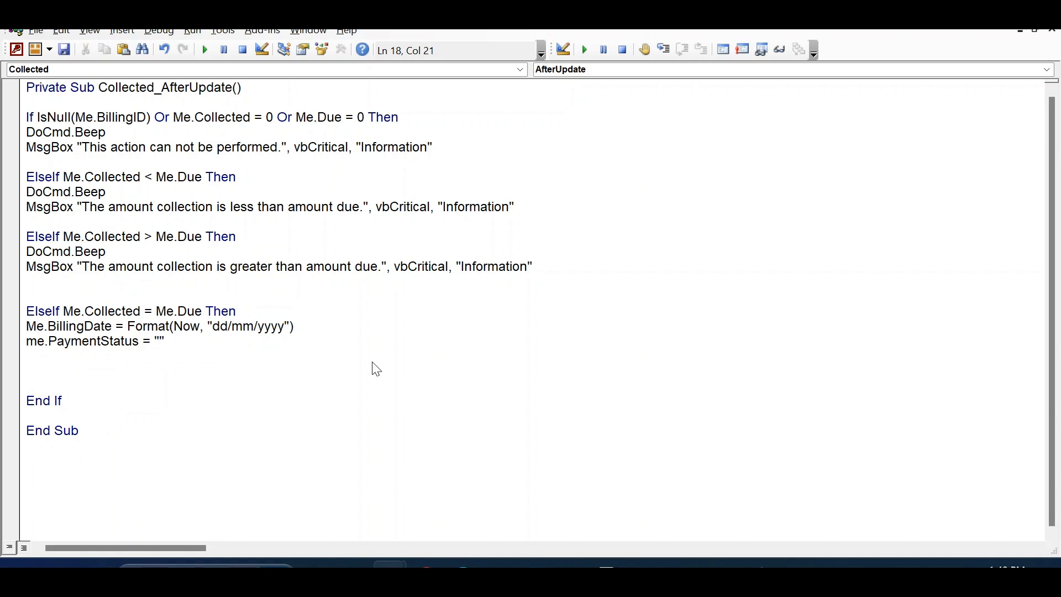
{"action": "type", "text": "Paymenyt"}
{"action": "key", "text": "BackSpace"}
{"action": "key", "text": "BackSpace"}
{"action": "key", "text": "BackSpace"}
{"action": "type", "text": "t Collected"}
{"action": "key", "text": "Down"}
{"action": "key", "text": "Down"}
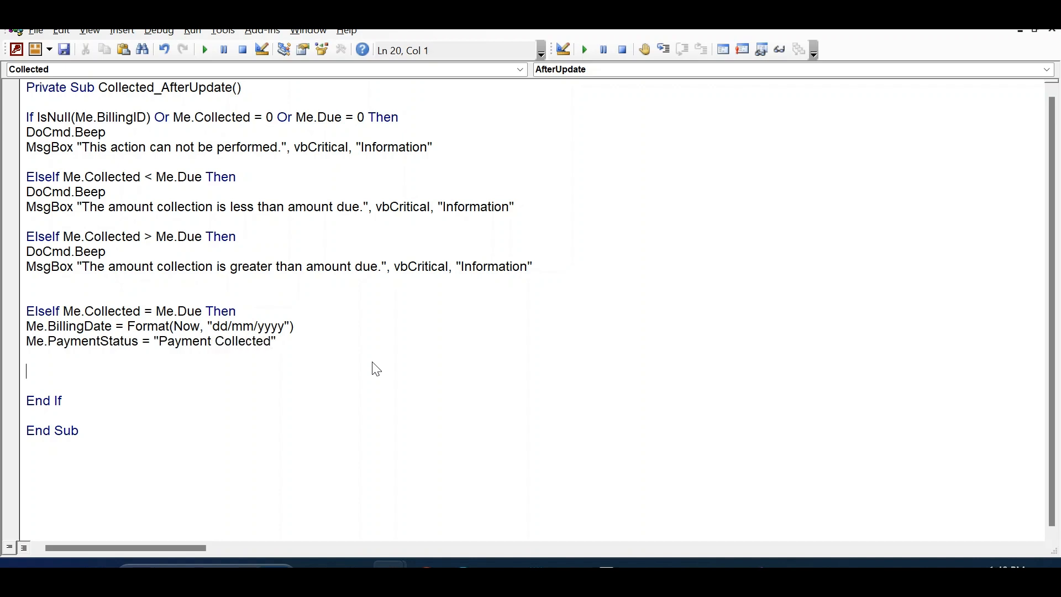
- Open VisitForm in Design View, select its Status field to check its name, and return to the code
{"action": "key", "text": "alt+Tab"}
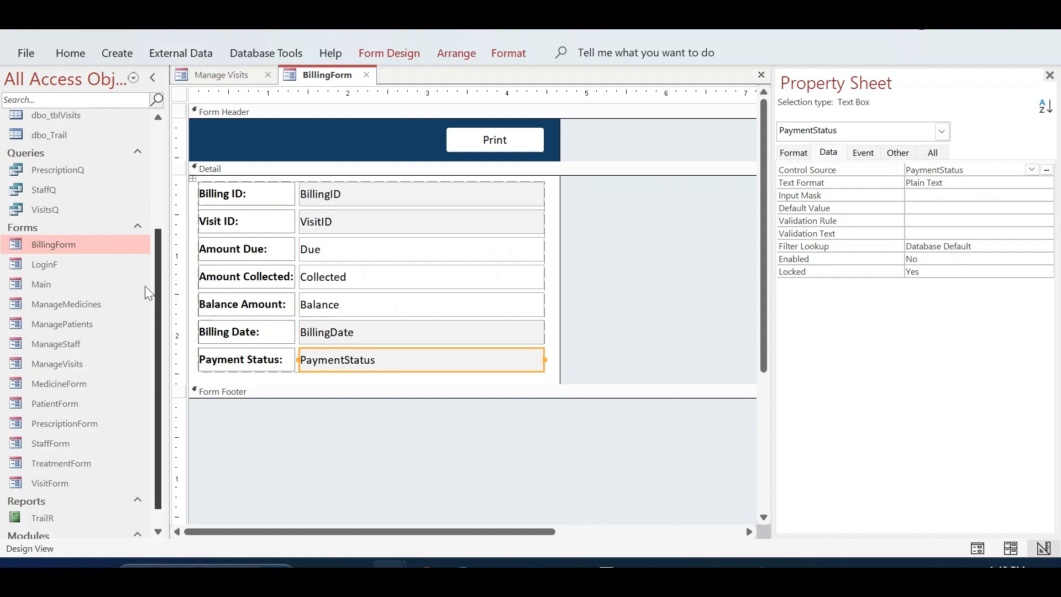
{"action": "right_click", "coordinate": [92, 484]}
{"action": "left_click", "coordinate": [102, 271]}
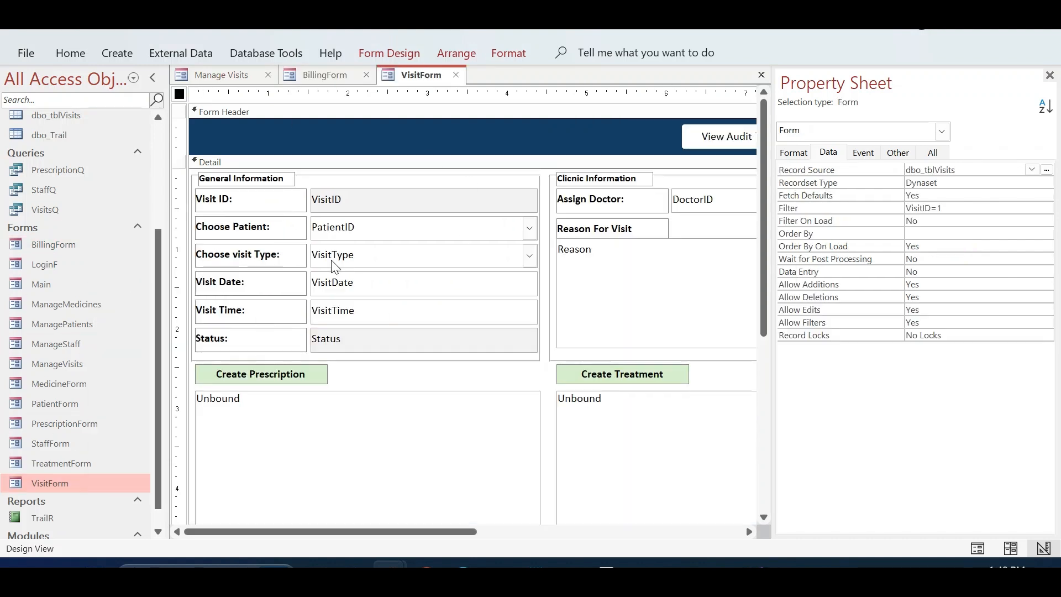
{"action": "left_click", "coordinate": [351, 340]}
{"action": "key", "text": "alt+Tab"}
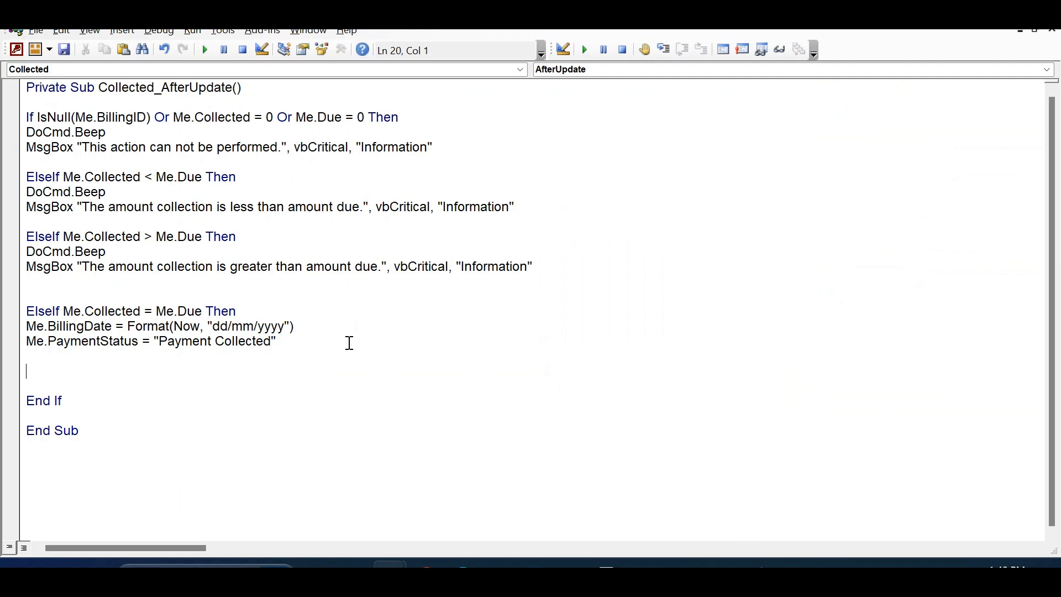
- Add the line Forms!VisitForm!Status = "Payment Collected" below the PaymentStatus assignment, leaving a blank line between them
{"action": "type", "text": "forms!VisitForm!"}
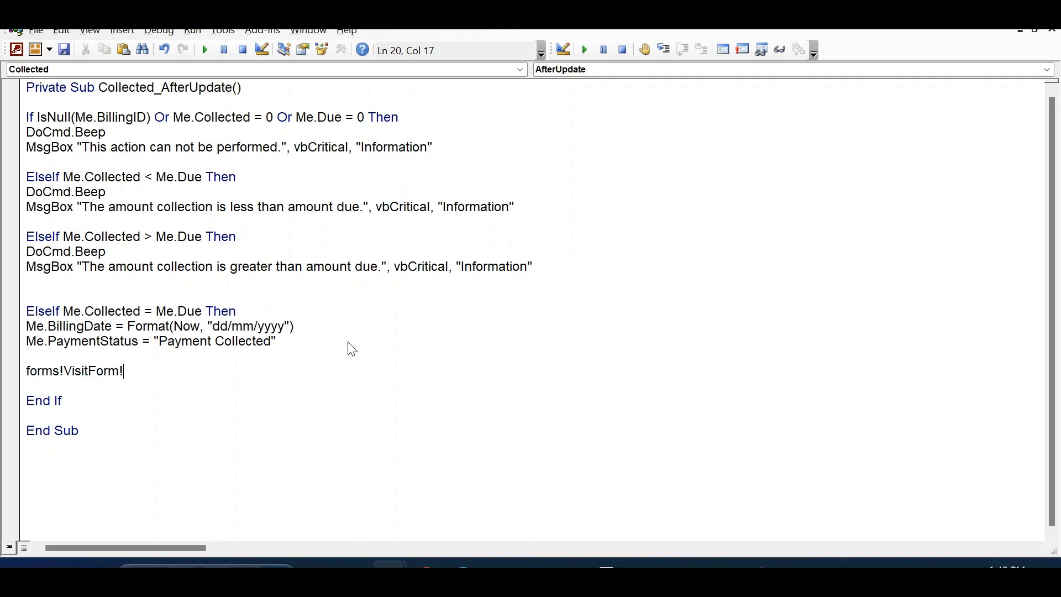
{"action": "type", "text": "status = \"\""}
{"action": "key", "text": "Left"}
{"action": "type", "text": "Payment Collec"}
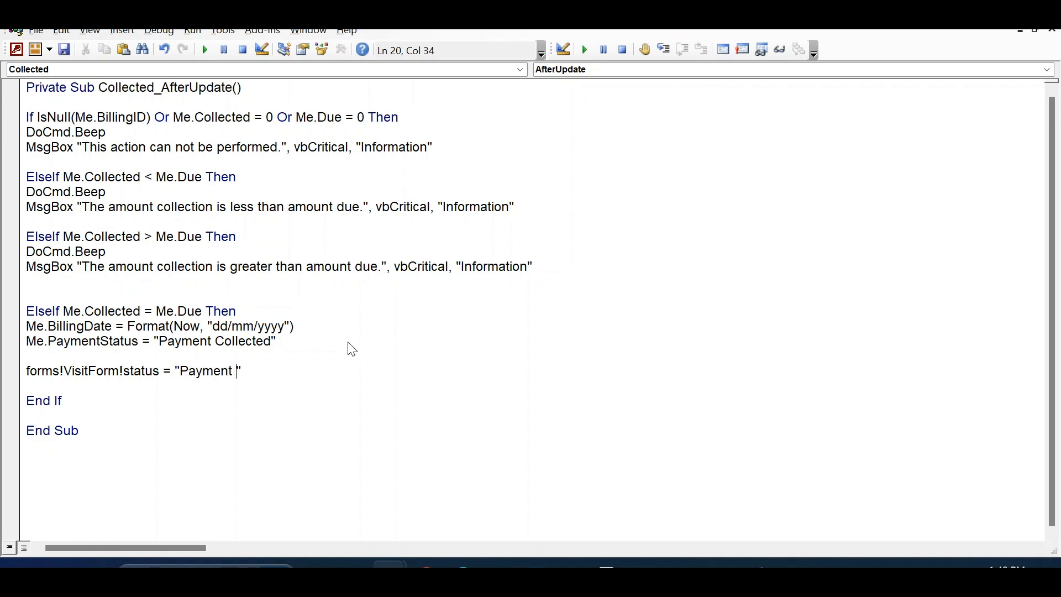
{"action": "type", "text": "ted"}
{"action": "key", "text": "Right"}
{"action": "key", "text": "alt+Tab"}
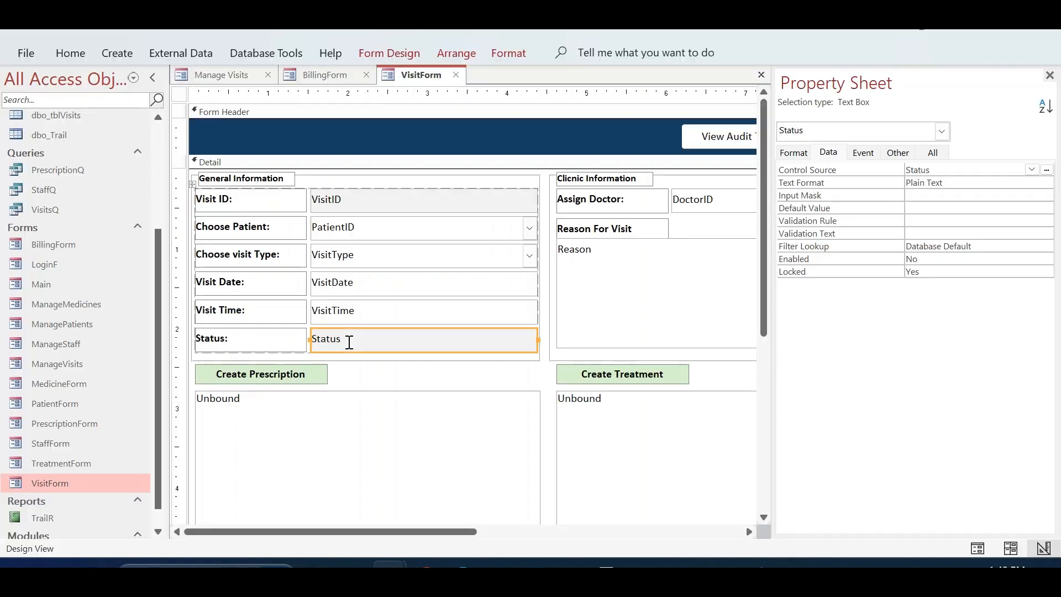
{"action": "key", "text": "alt+Tab"}
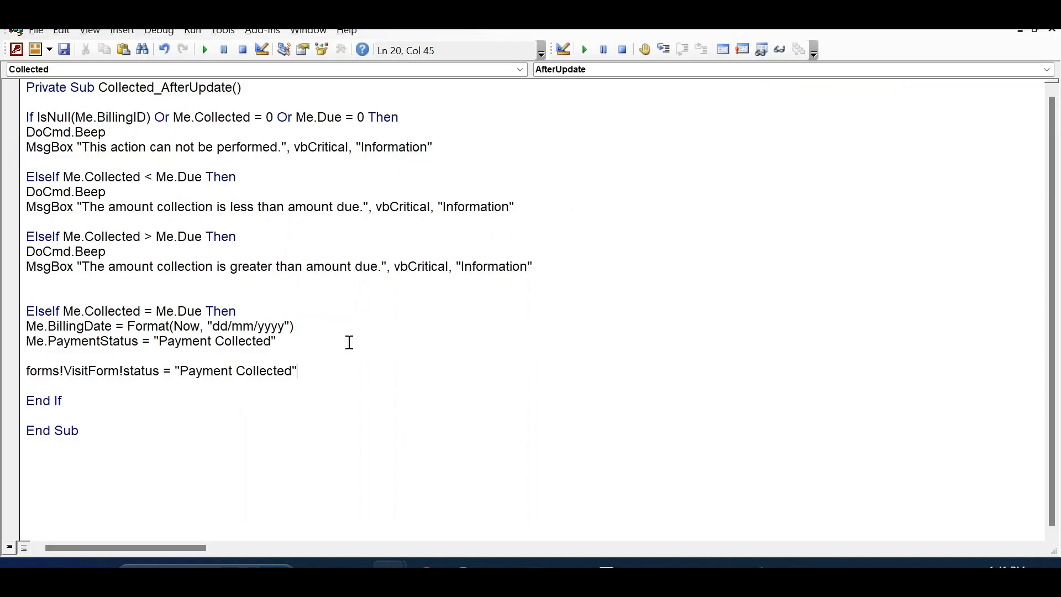
{"action": "key", "text": "Return"}
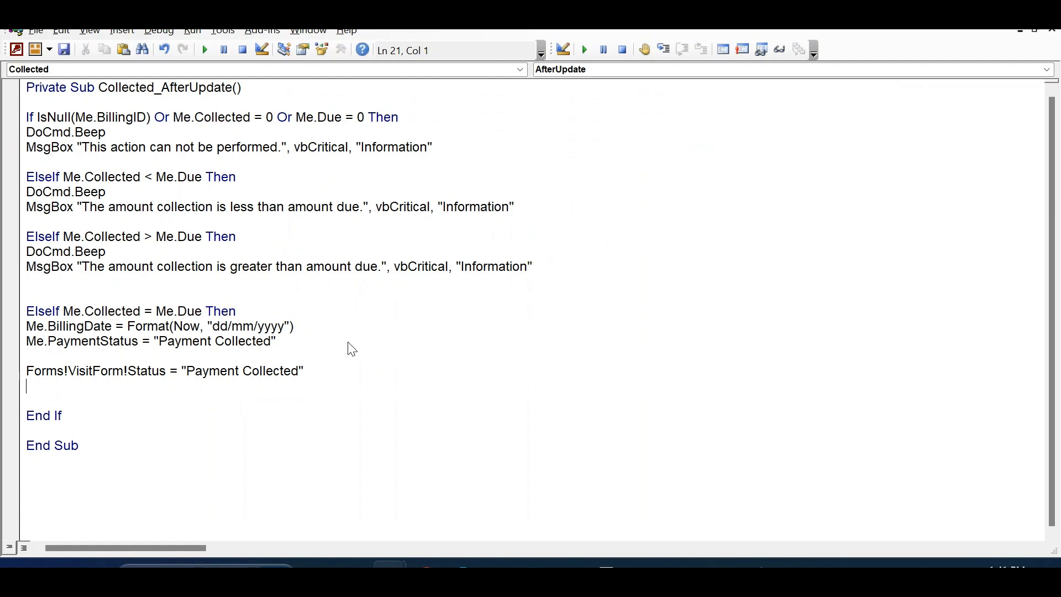
- Add Call GlobalMod.Audit below the VisitForm status line, followed by a new line
{"action": "type", "text": "call global,"}
{"action": "key", "text": "BackSpace"}
{"action": "type", "text": "mod."}
{"action": "key", "text": "Tab"}
{"action": "key", "text": "Return"}
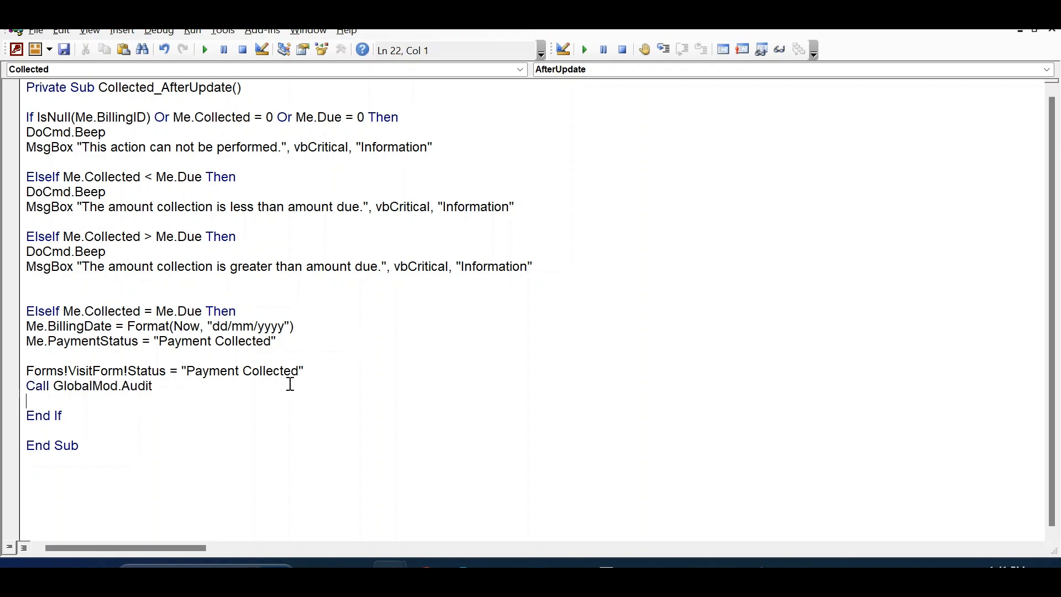
- Add a DoCmd.Beep line directly below the ElseIf Me.Collected = Me.Due Then condition
{"action": "left_click", "coordinate": [270, 312]}
{"action": "key", "text": "Return"}
{"action": "type", "text": "docmd.beep"}
{"action": "key", "text": "Down"}
{"action": "key", "text": "Down"}
{"action": "key", "text": "Down"}
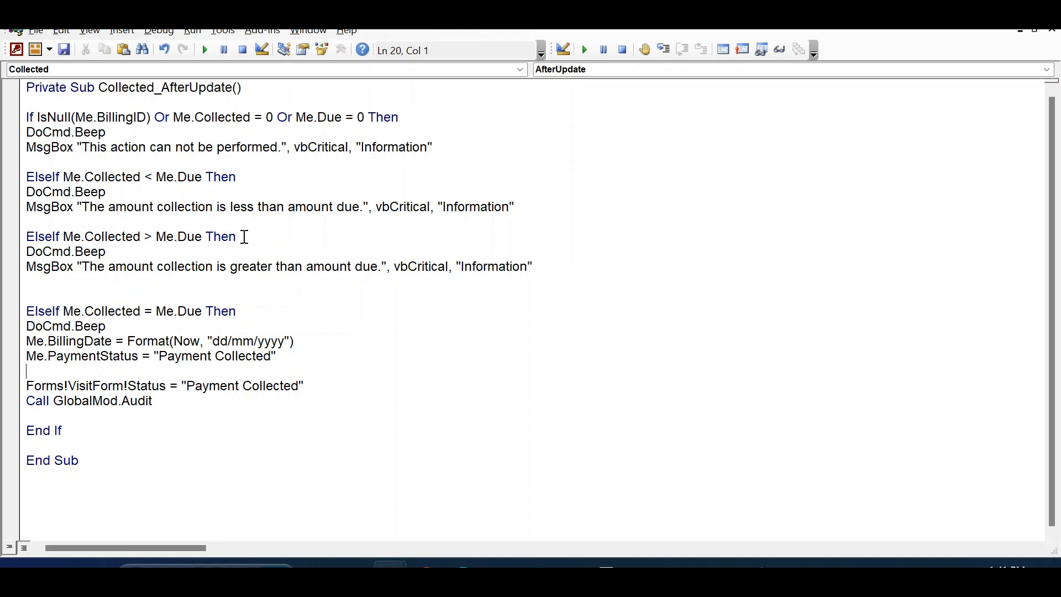
- Compile the database code, then close the code editor and the VisitForm and BillingForm designs
{"action": "left_click", "coordinate": [145, 35]}
{"action": "left_click", "coordinate": [147, 45]}
{"action": "left_click", "coordinate": [1042, 17]}
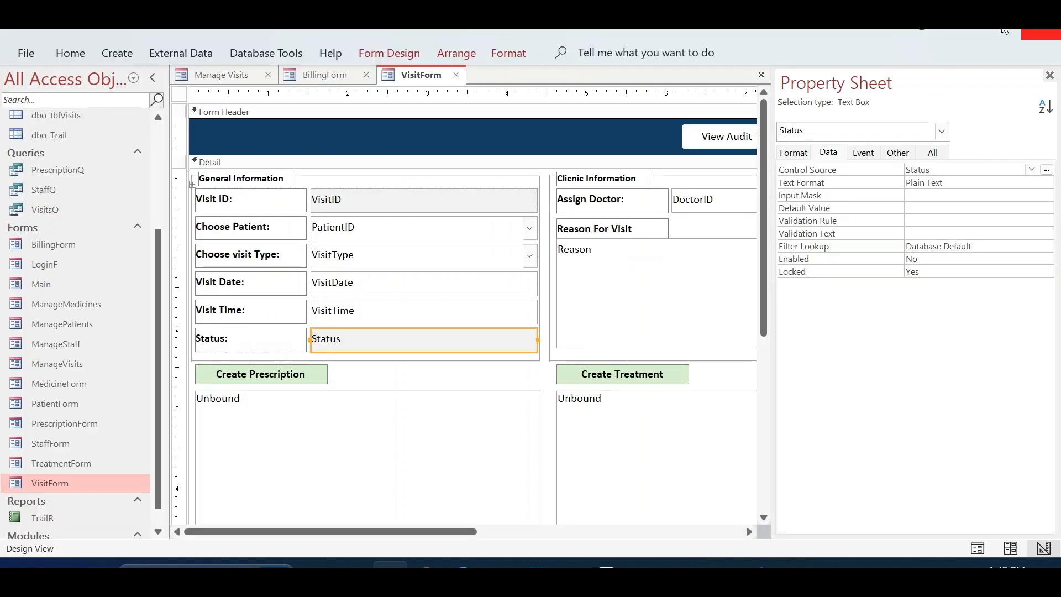
{"action": "left_click", "coordinate": [456, 75]}
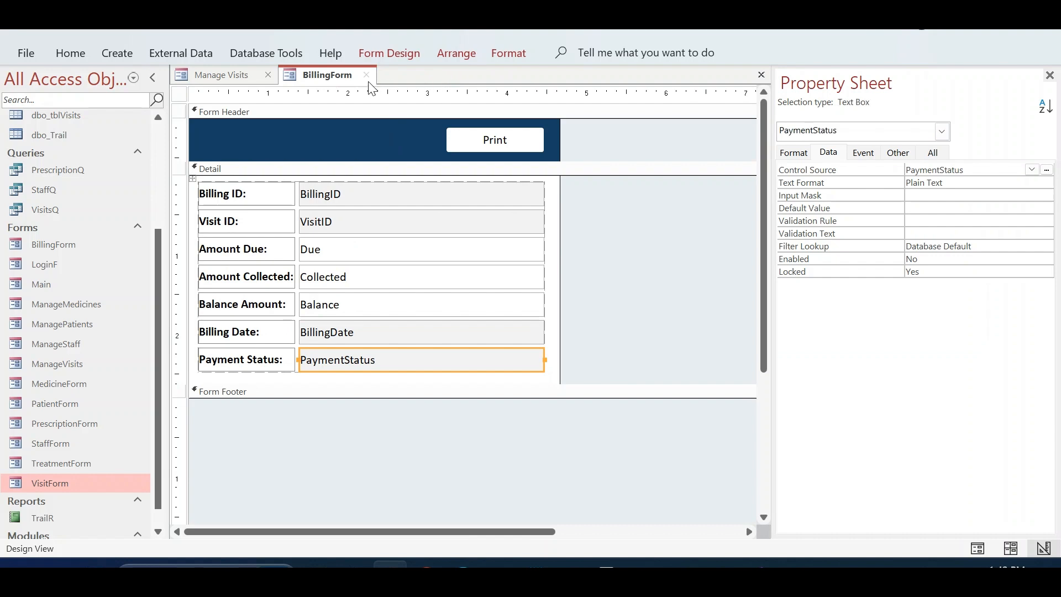
{"action": "left_click", "coordinate": [366, 75]}
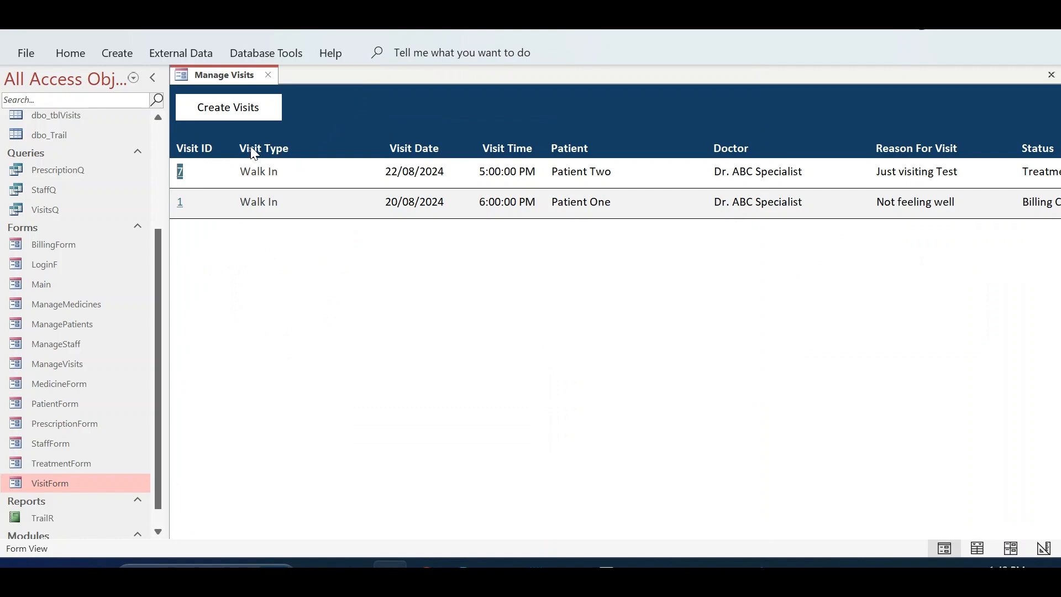
- Open visit 7 from the visit list, view BillingForm over it, and close BillingForm
{"action": "left_click", "coordinate": [183, 176]}
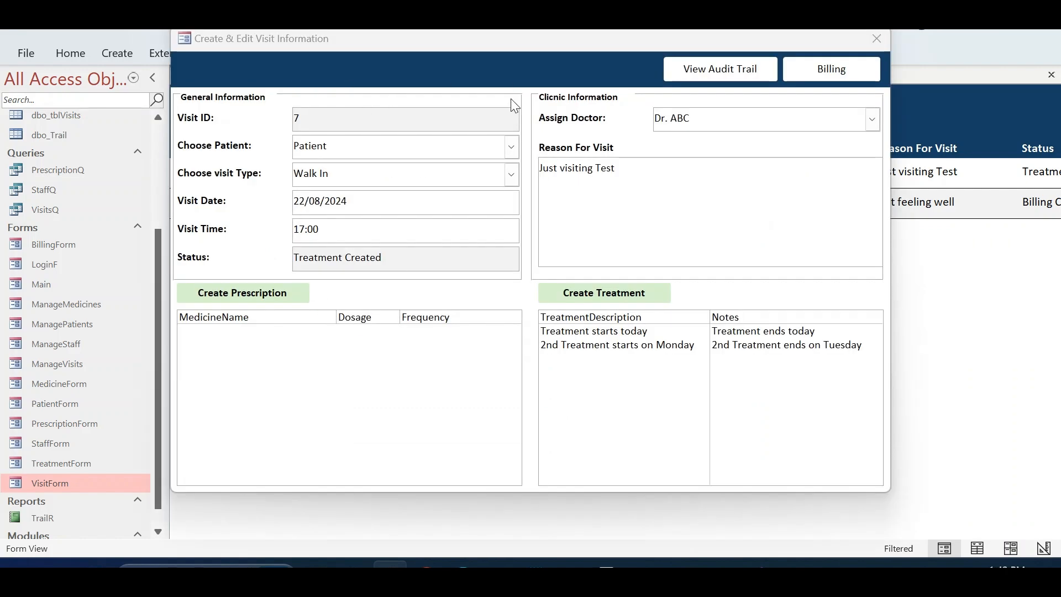
{"action": "left_click", "coordinate": [535, 74]}
{"action": "double_click", "coordinate": [60, 244]}
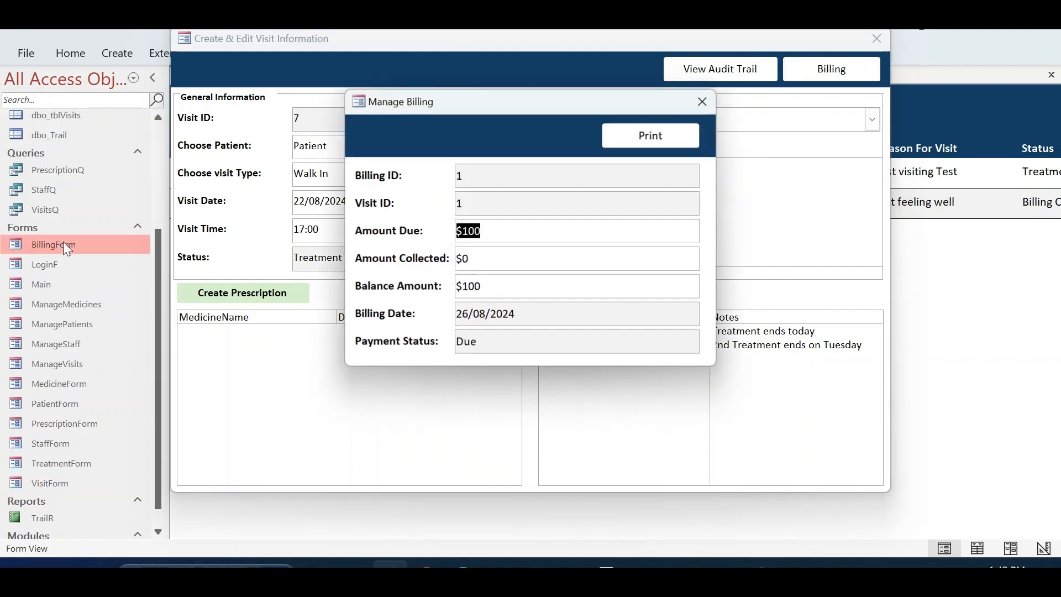
{"action": "left_click", "coordinate": [708, 108]}
- Switch the visit form to Design View and place a copy of the View Audit Trail button to the left of the original
{"action": "right_click", "coordinate": [548, 50]}
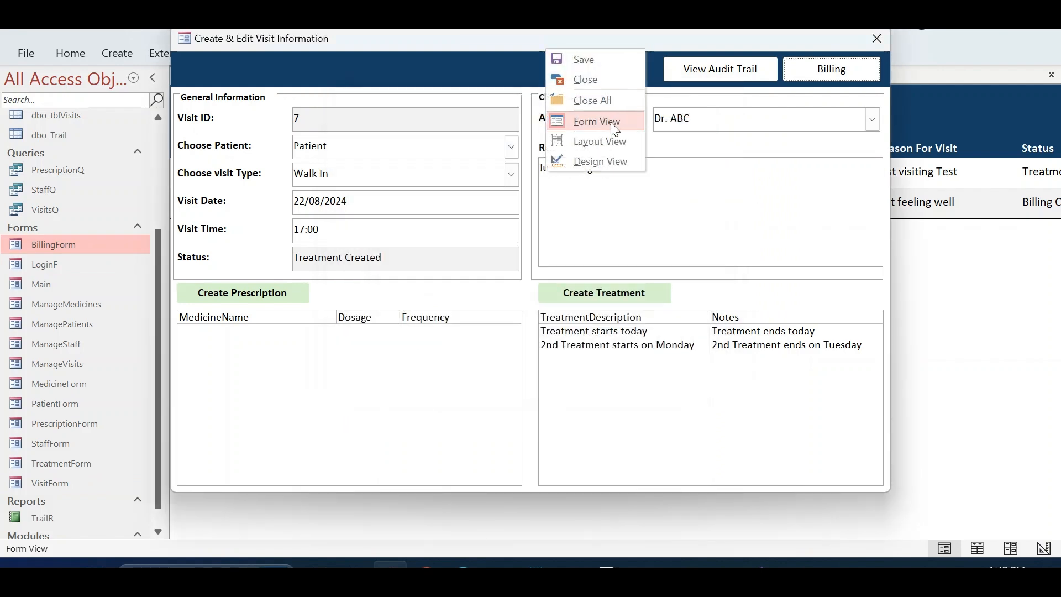
{"action": "left_click", "coordinate": [612, 157]}
{"action": "left_click", "coordinate": [724, 142]}
{"action": "key", "text": "ctrl+c"}
{"action": "key", "text": "ctrl+v"}
{"action": "left_click_drag", "start_coordinate": [718, 158], "coordinate": [705, 138]}
- Set the copied button's caption to Collect Payment
{"action": "type", "text": "CollectPayment"}
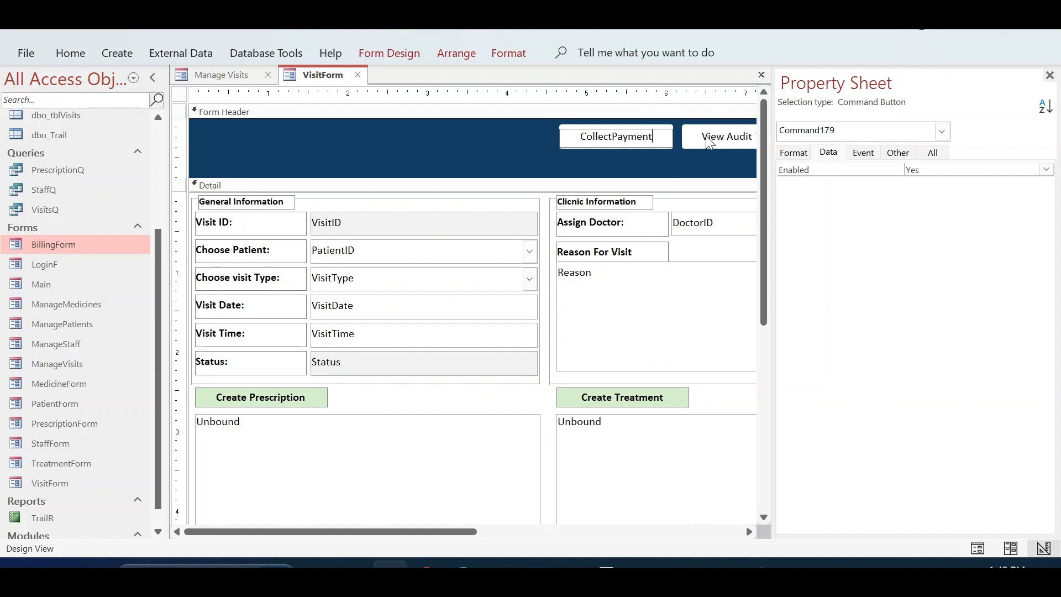
{"action": "key", "text": "Return"}
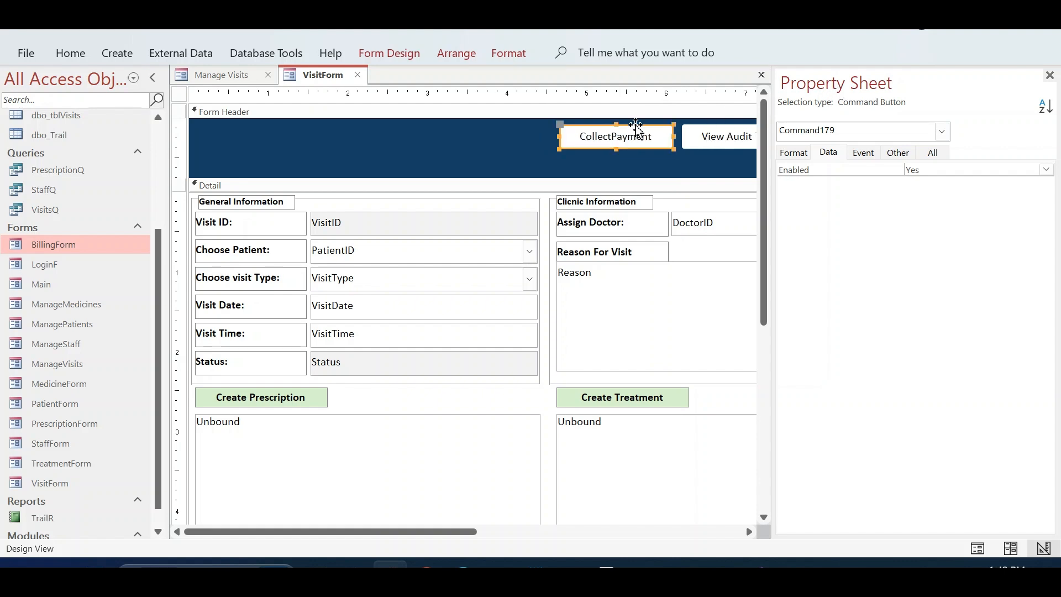
{"action": "left_click", "coordinate": [619, 139]}
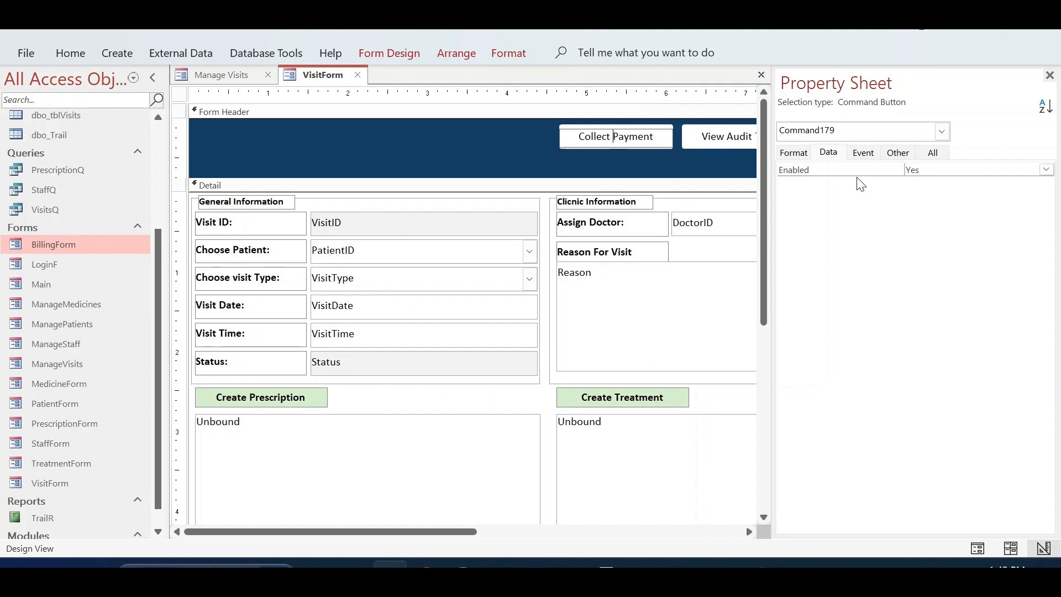
- Name the Collect Payment button btnCollectPayment and shrink the form header to fit the button row
{"action": "left_click", "coordinate": [898, 152]}
{"action": "left_click", "coordinate": [822, 170]}
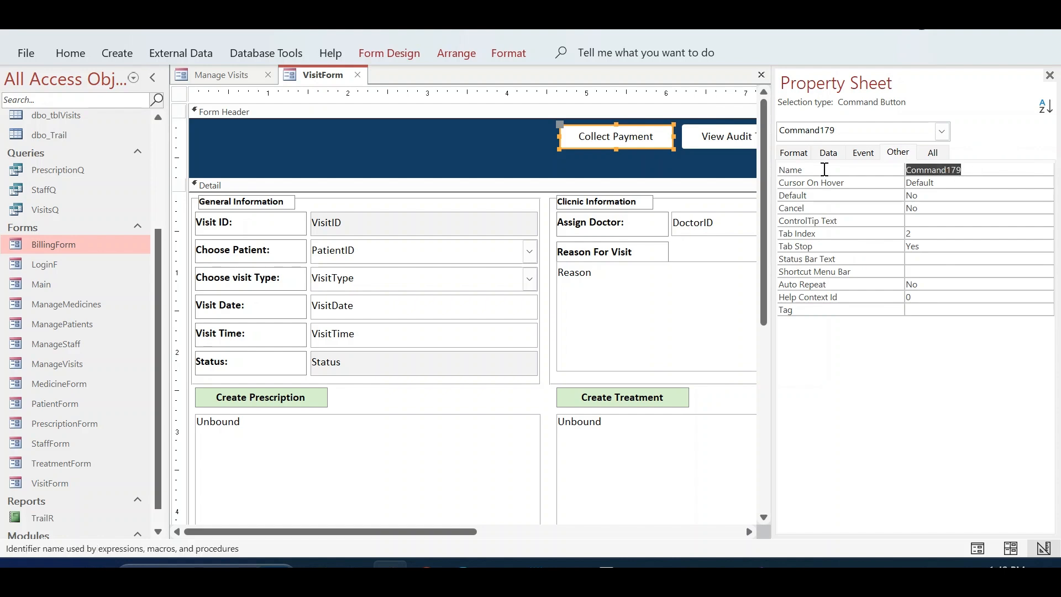
{"action": "type", "text": "btnCollect"}
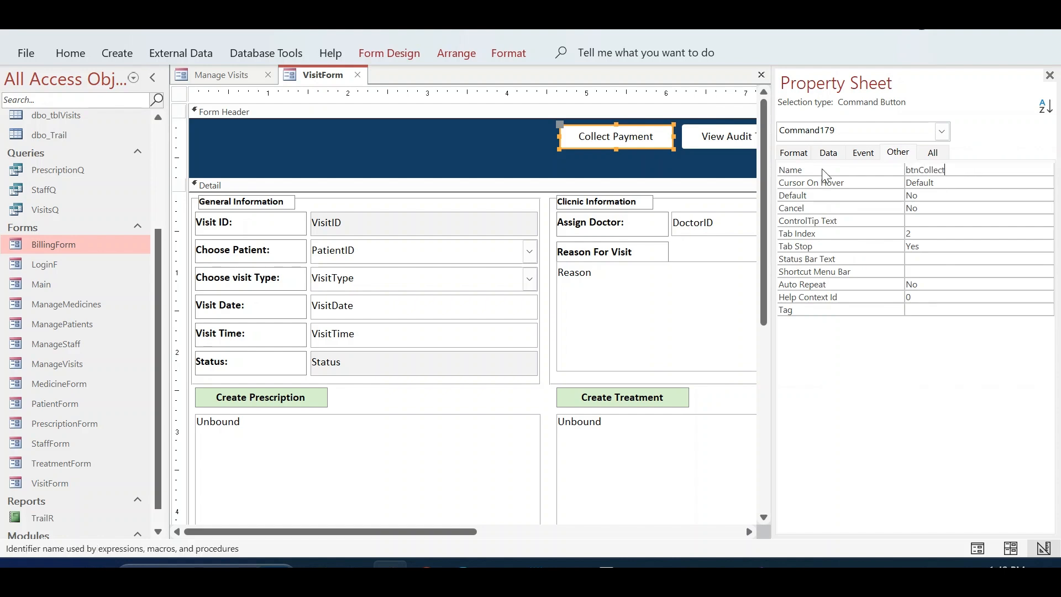
{"action": "type", "text": "Payment"}
{"action": "key", "text": "Return"}
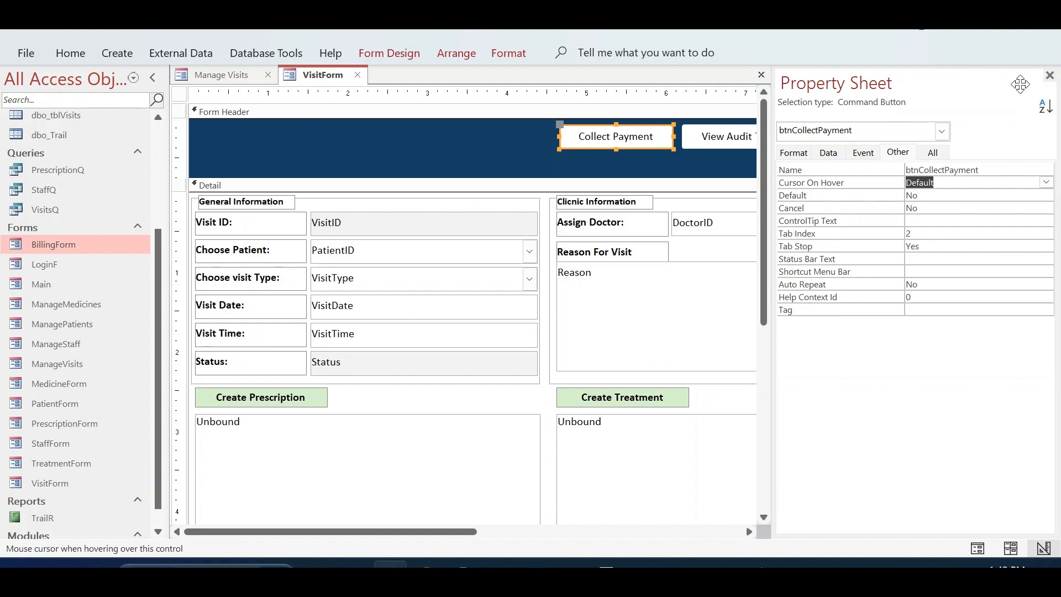
{"action": "left_click", "coordinate": [1049, 75]}
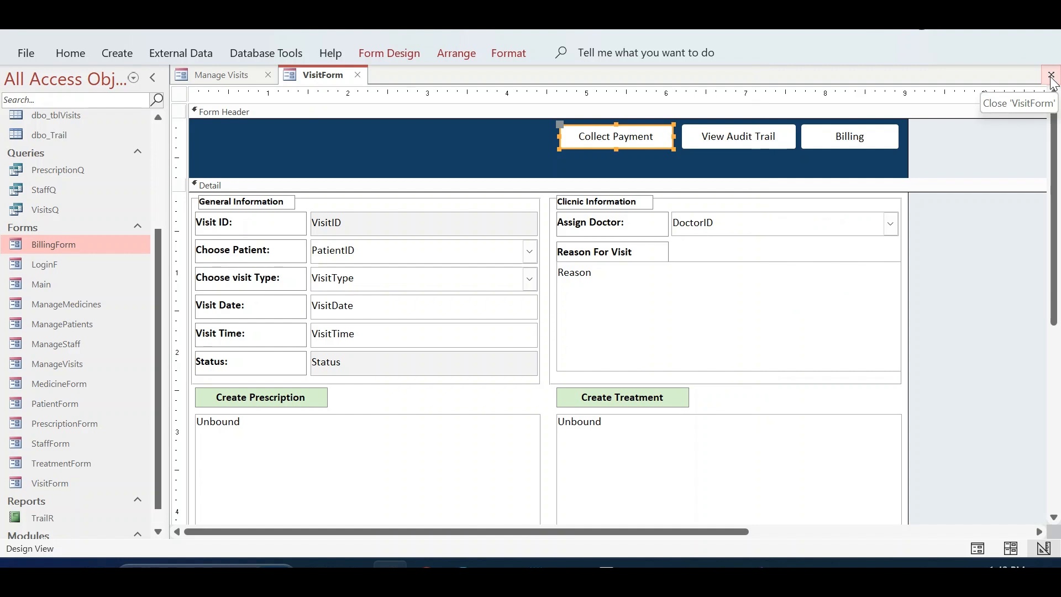
{"action": "left_click_drag", "start_coordinate": [613, 174], "coordinate": [622, 158]}
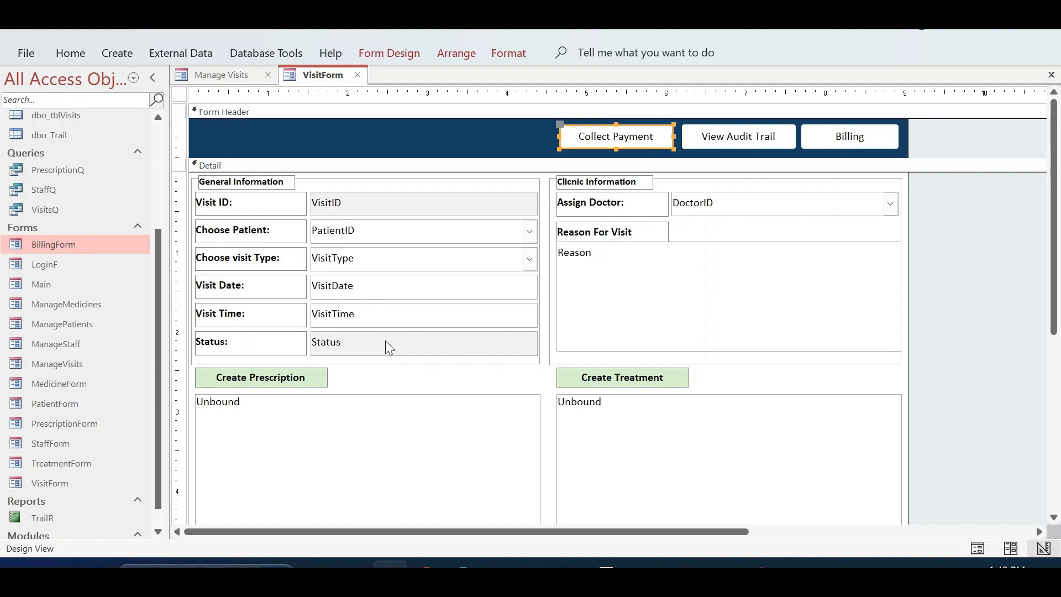
- Create a VBA On Click event procedure for the Collect Payment button, with blank lines inside it for code
{"action": "double_click", "coordinate": [652, 132]}
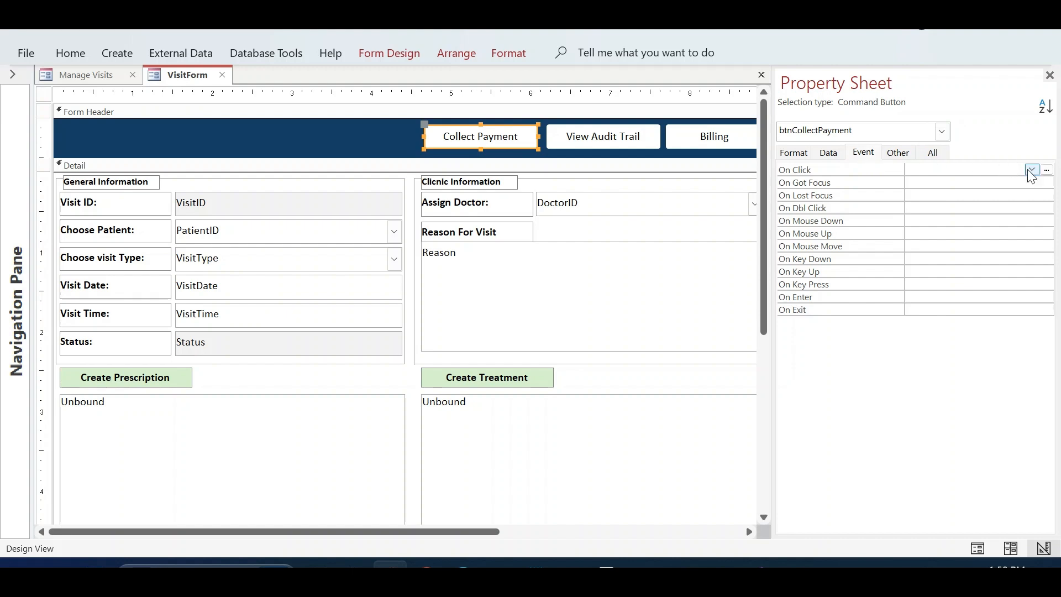
{"action": "left_click", "coordinate": [1046, 170]}
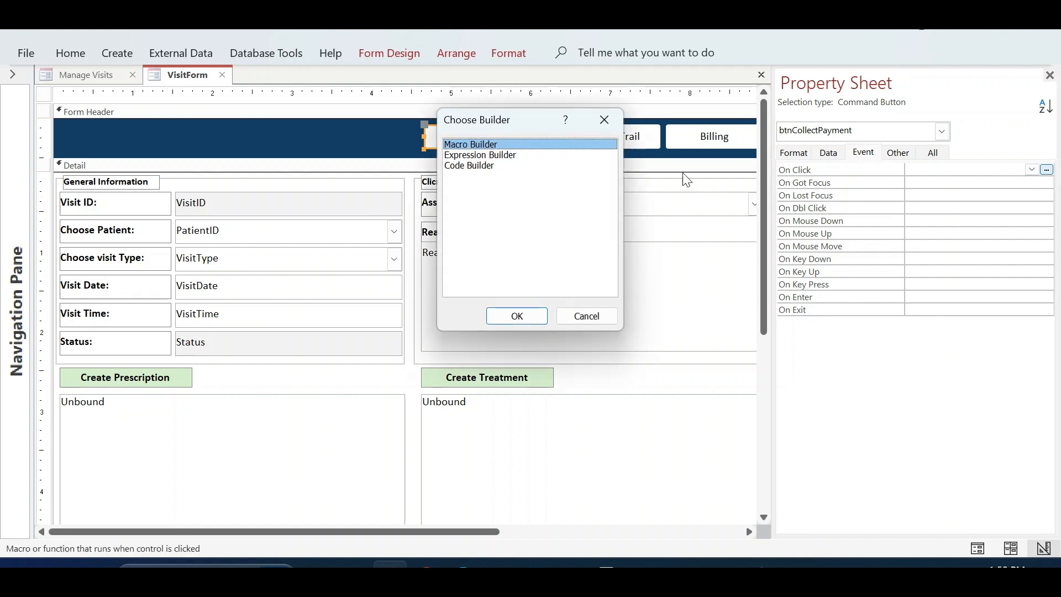
{"action": "double_click", "coordinate": [465, 166]}
{"action": "key", "text": "Return"}
{"action": "key", "text": "Return"}
{"action": "key", "text": "Up"}
{"action": "key", "text": "Up"}
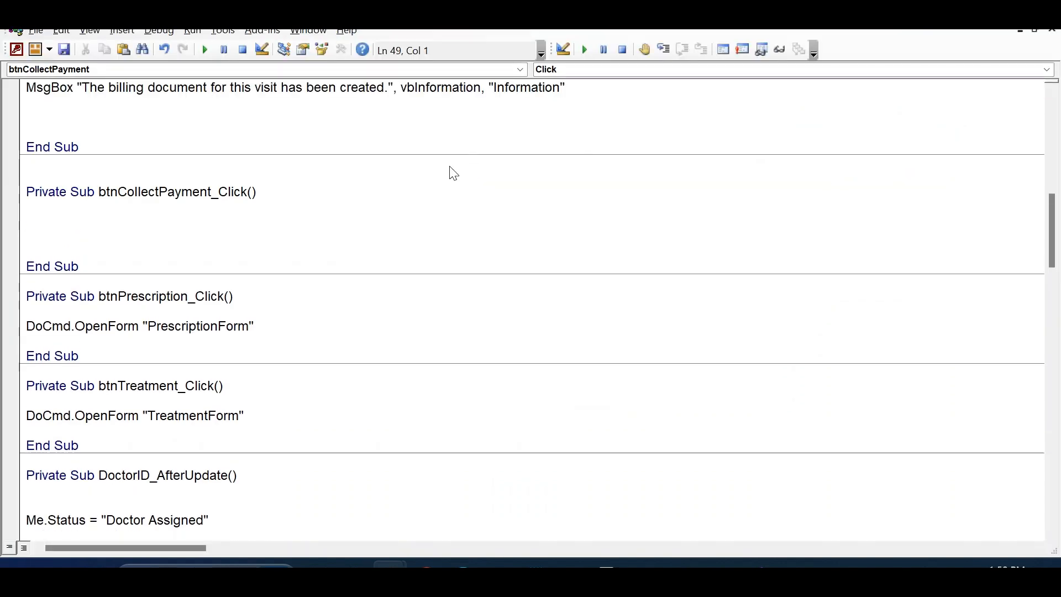
- Check the Status field on VisitForm, then add If Me.Status = "Billing Created" Then to btnCollectPayment_Click
{"action": "key", "text": "alt+F11"}
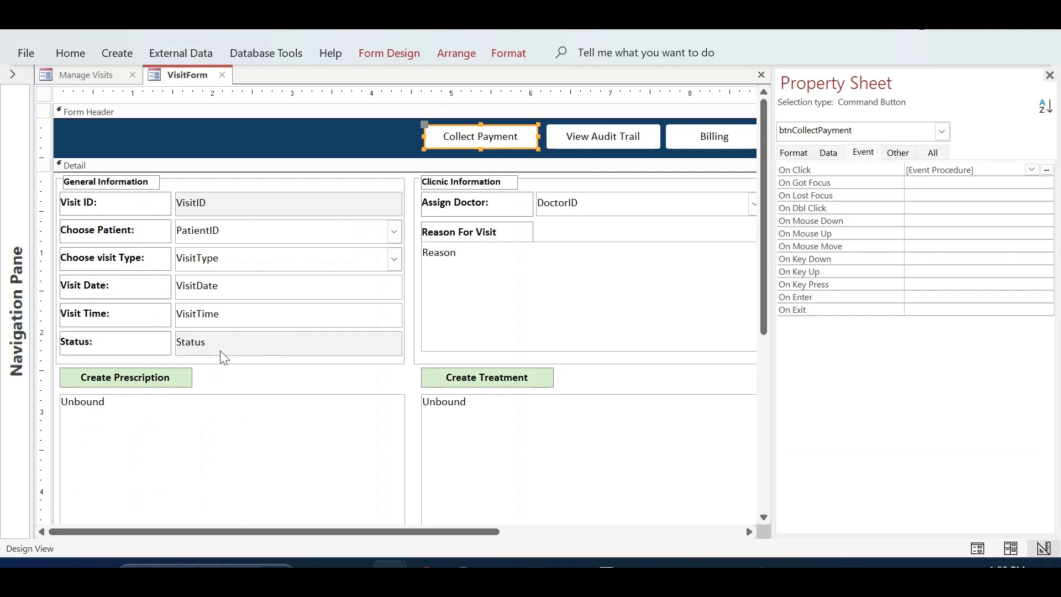
{"action": "key", "text": "alt+Tab"}
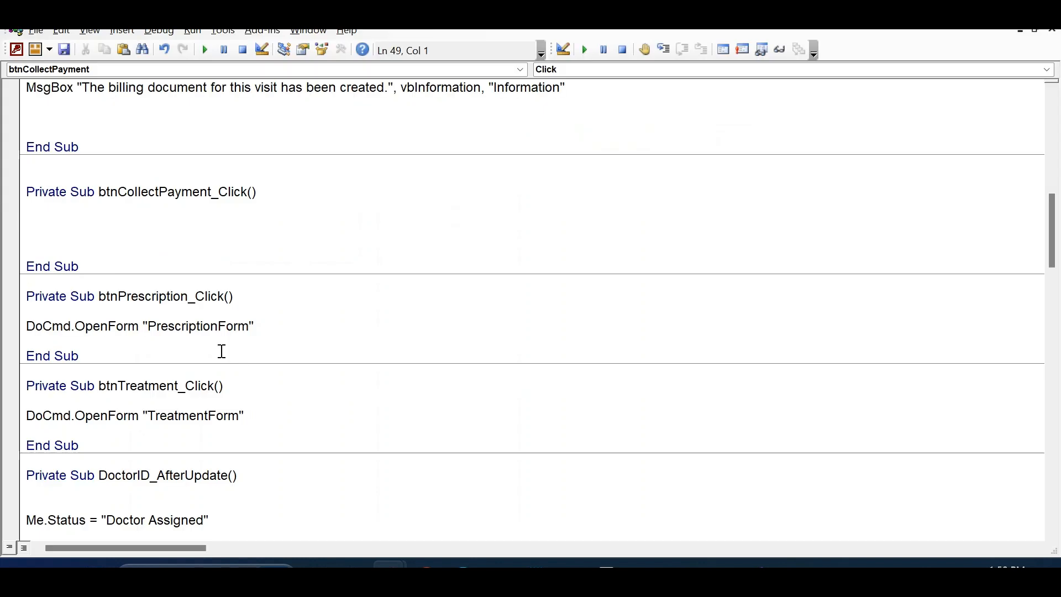
{"action": "type", "text": "if me.stat = \"\""}
{"action": "key", "text": "Left"}
{"action": "type", "text": "Billing Created"}
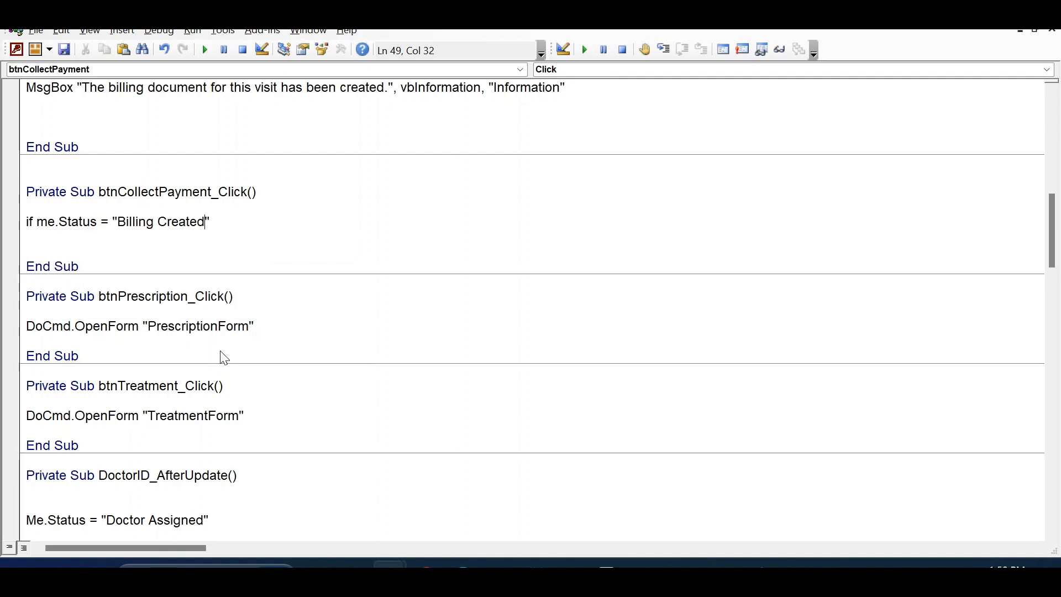
{"action": "type", "text": " then"}
{"action": "key", "text": "Return"}
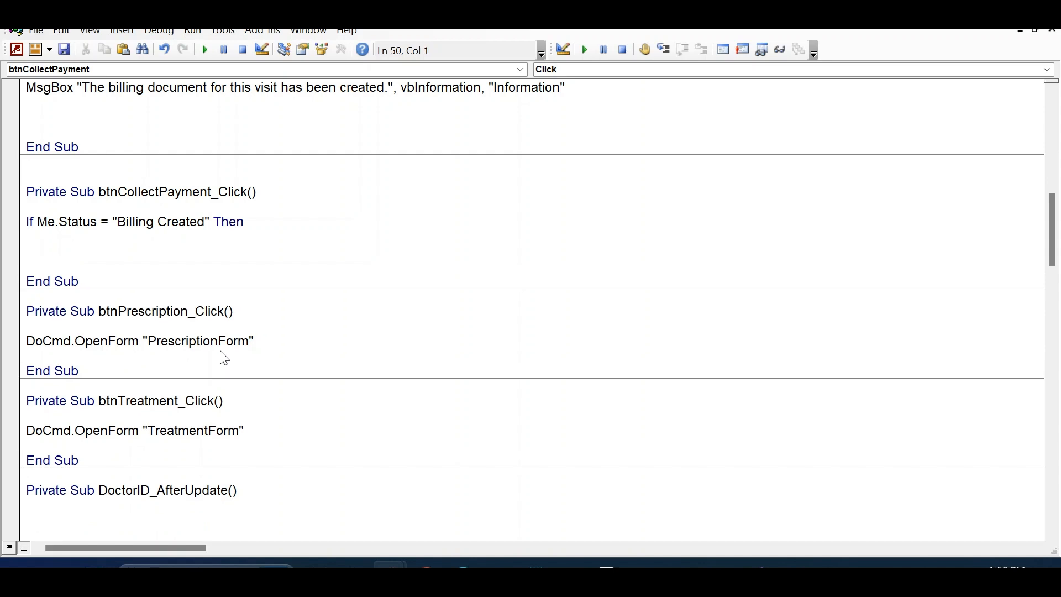
- Begin a DoCmd.OpenForm statement for "BillingForm" in the If branch, leaving the view argument empty
{"action": "type", "text": "docmd.openform \""}
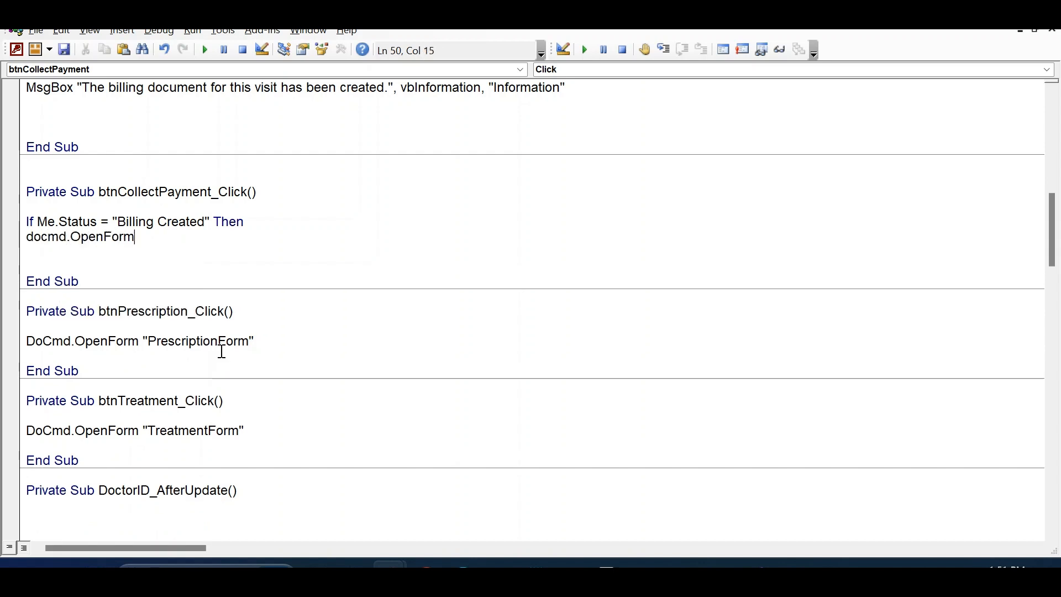
{"action": "type", "text": "BillingFor"}
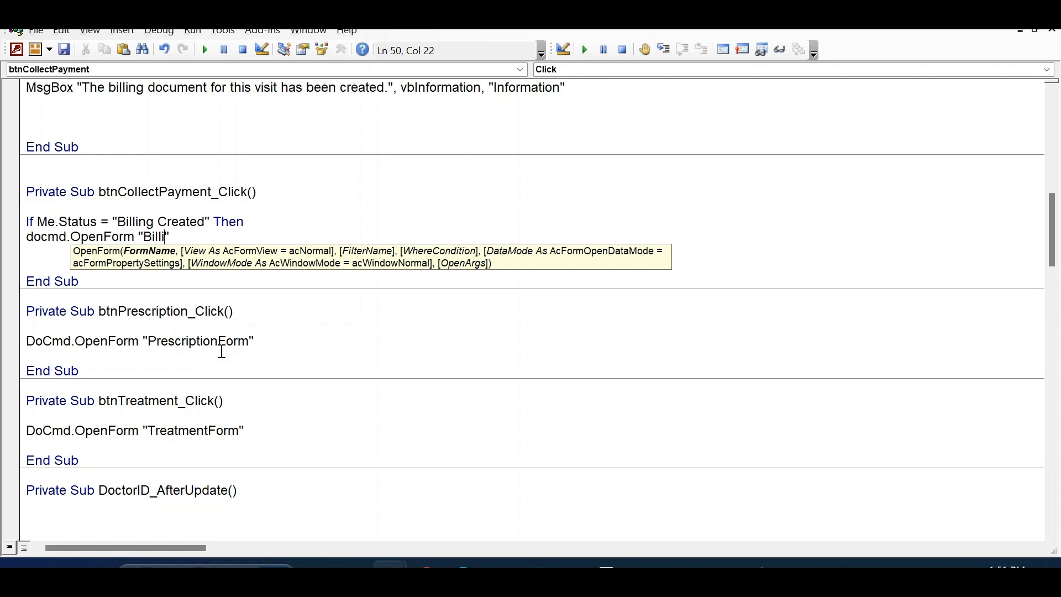
{"action": "type", "text": "m"}
{"action": "key", "text": "Right"}
{"action": "type", "text": ",,"}
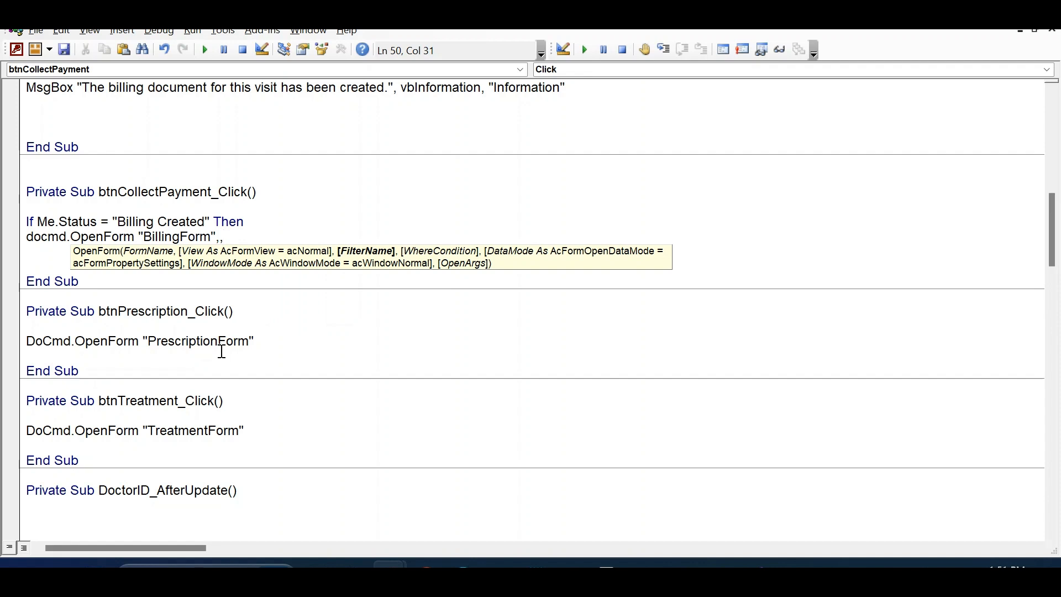
- Complete the OpenForm statement with an empty filter name, the where condition "VisitID=" & Me.VisitID and the data mode acFormEdit
{"action": "type", "text": ","}
{"action": "type", "text": "\"Visi"}
{"action": "type", "text": "tID="}
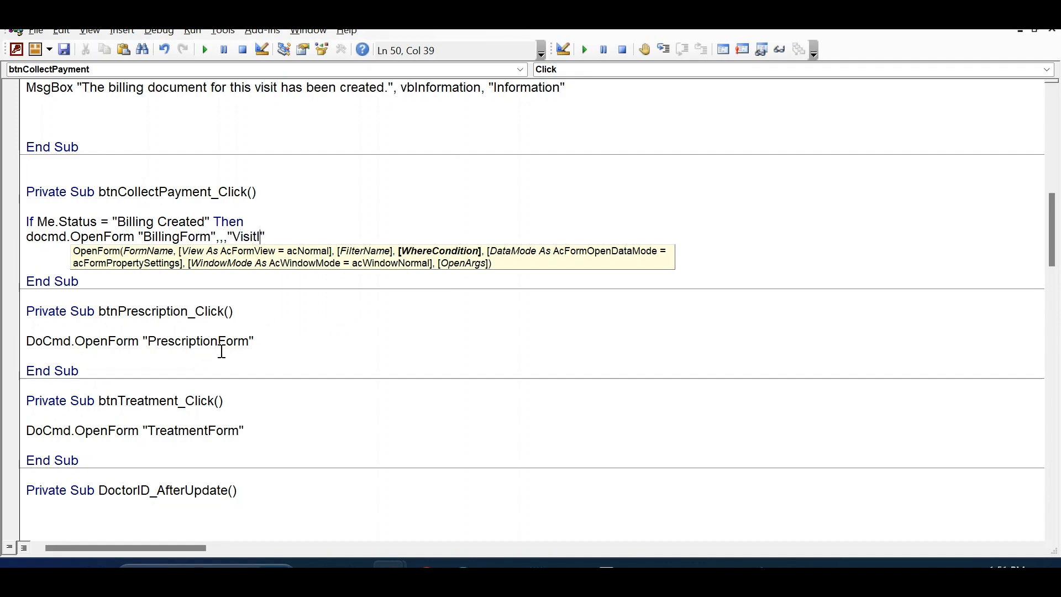
{"action": "type", "text": "\" & me.visi"}
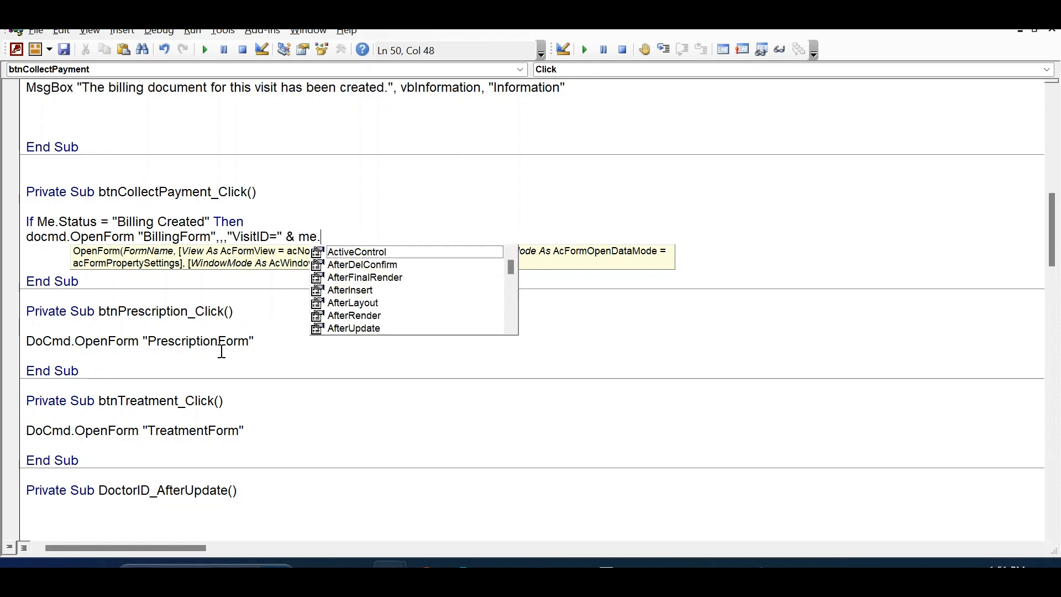
{"action": "key", "text": "Down"}
{"action": "key", "text": "Down"}
{"action": "key", "text": "Tab"}
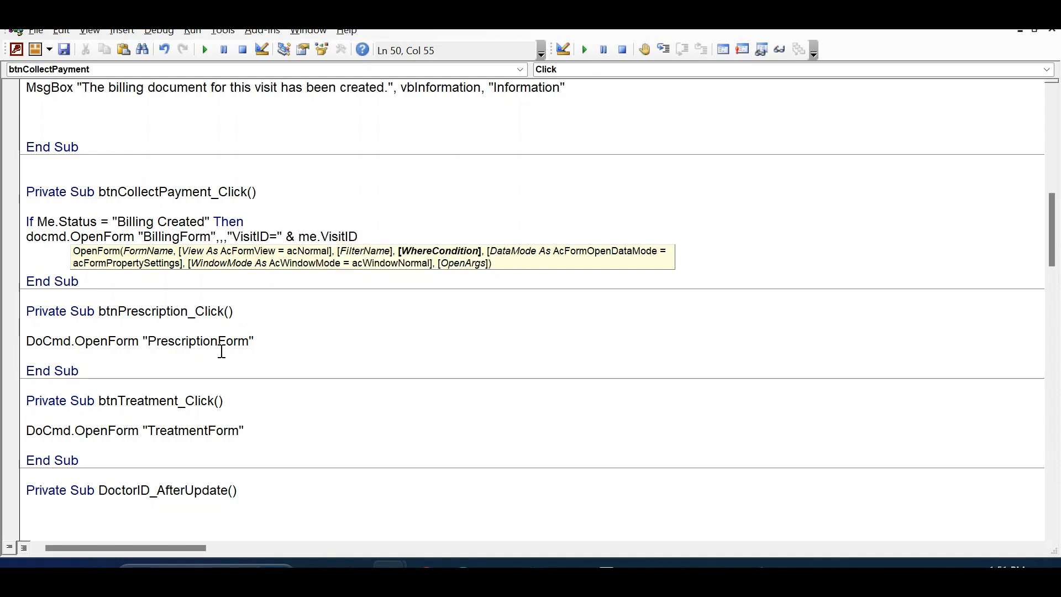
{"action": "type", "text": ","}
{"action": "key", "text": "Down"}
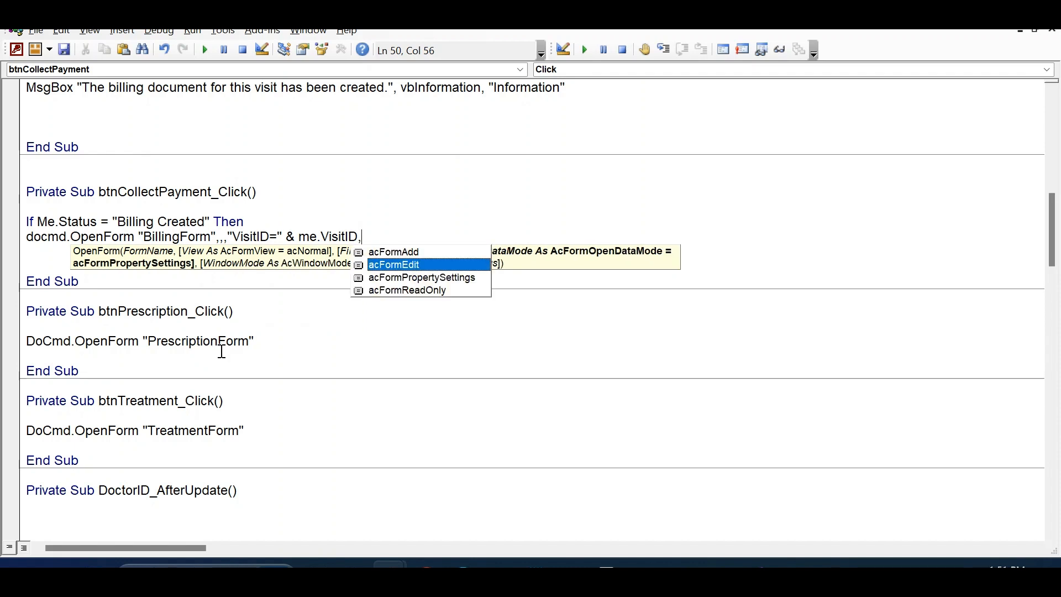
{"action": "key", "text": "Tab"}
{"action": "key", "text": "Return"}
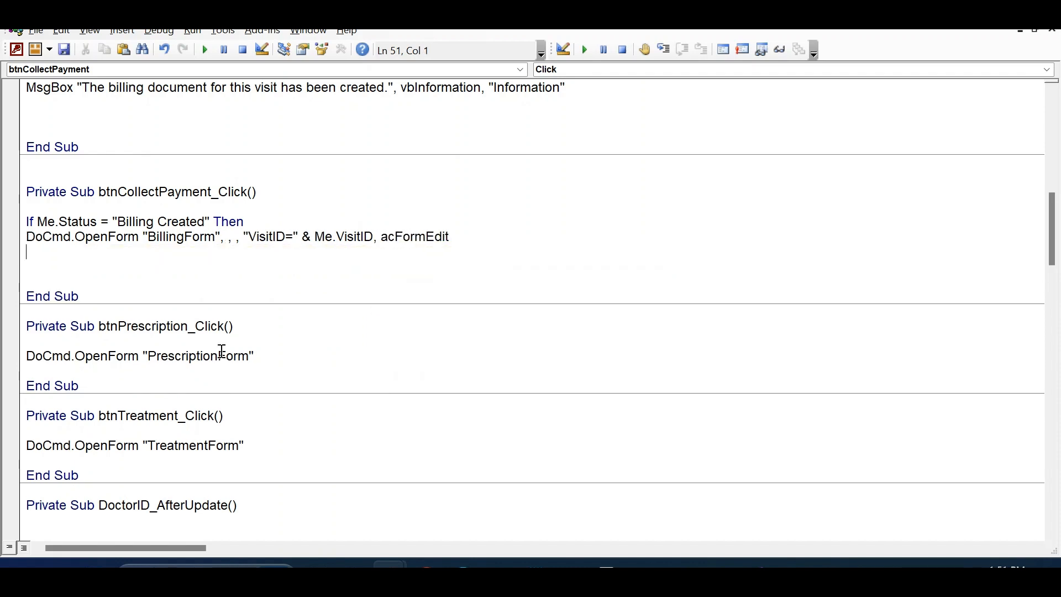
- Duplicate the If branch below itself as an ElseIf branch testing Me.Status = "Payment Collected"
{"action": "key", "text": "Up"}
{"action": "key", "text": "shift+Down"}
{"action": "key", "text": "shift+Down"}
{"action": "key", "text": "ctrl+c"}
{"action": "key", "text": "Right"}
{"action": "type", "text": "else"}
{"action": "key", "text": "ctrl+v"}
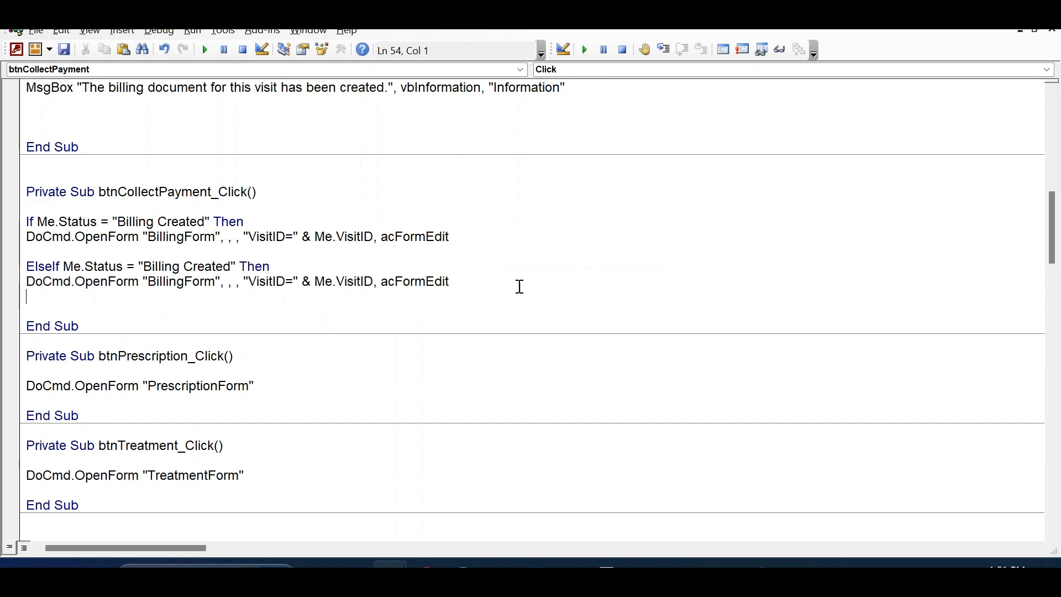
{"action": "left_click_drag", "start_coordinate": [231, 266], "coordinate": [144, 267]}
{"action": "type", "text": "Payment Collected"}
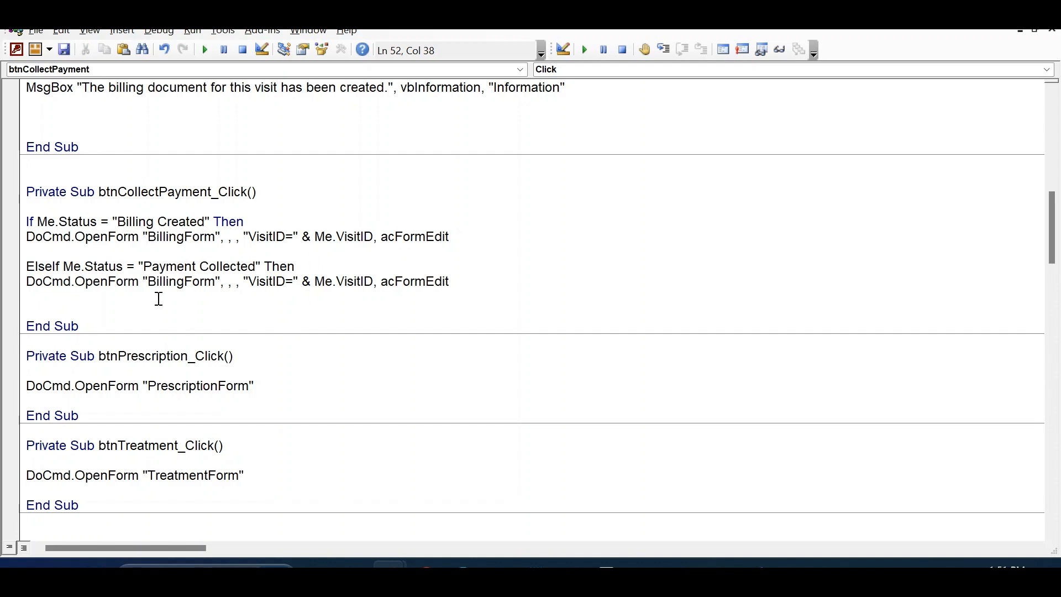
- Change the data mode in the ElseIf branch's OpenForm statement to acFormReadOnly and add blank lines below it
{"action": "double_click", "coordinate": [426, 283]}
{"action": "key", "text": "BackSpace"}
{"action": "key", "text": "BackSpace"}
{"action": "key", "text": "BackSpace"}
{"action": "type", "text": ",acFormReadOnly"}
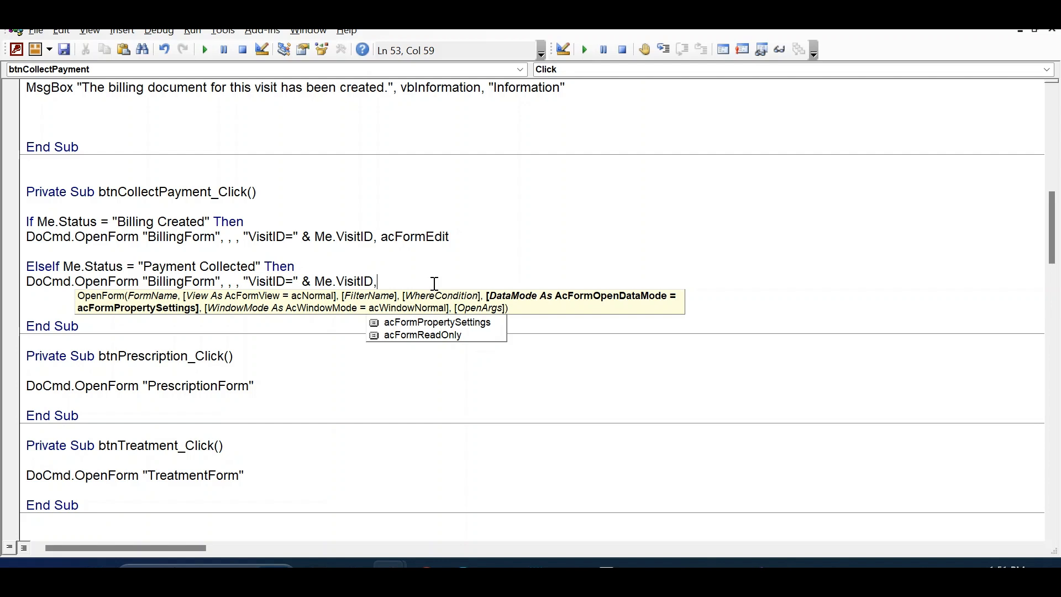
{"action": "key", "text": "Return"}
{"action": "key", "text": "Return"}
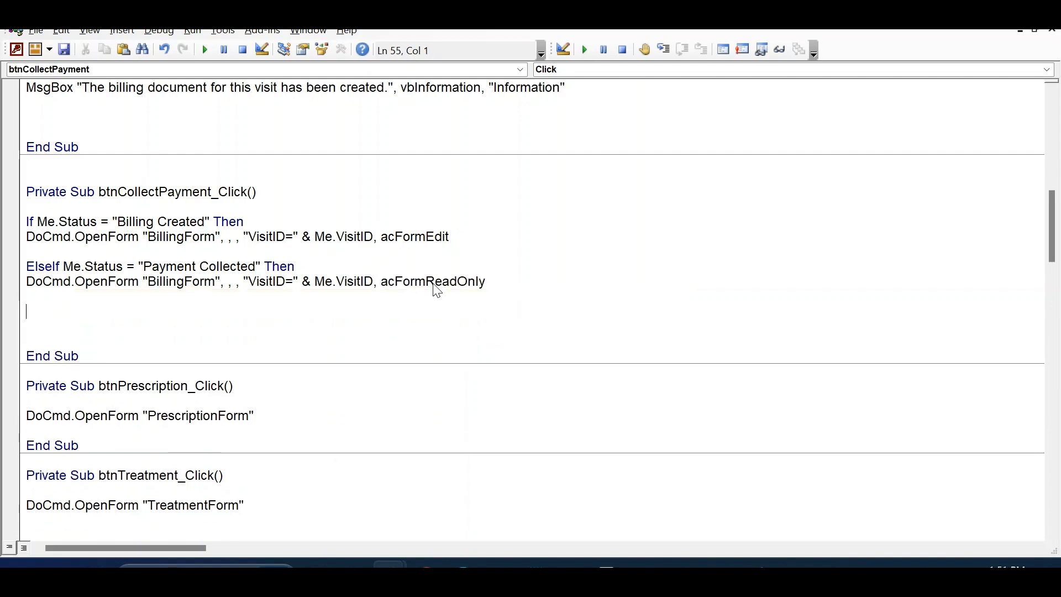
- Add an Else line after the ElseIf branch, with a blank line below it
{"action": "type", "text": "Else"}
{"action": "key", "text": "Return"}
{"action": "key", "text": "Return"}
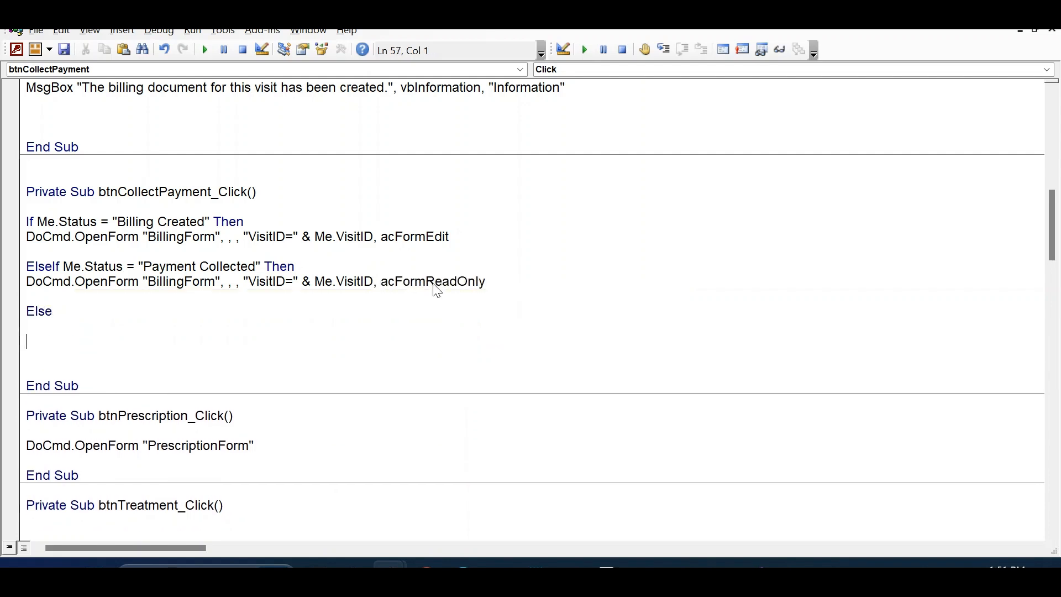
- Add a DoCmd.Beep statement directly under the Else line of btnCollectPayment_Click
{"action": "key", "text": "BackSpace"}
{"action": "type", "text": "'do"}
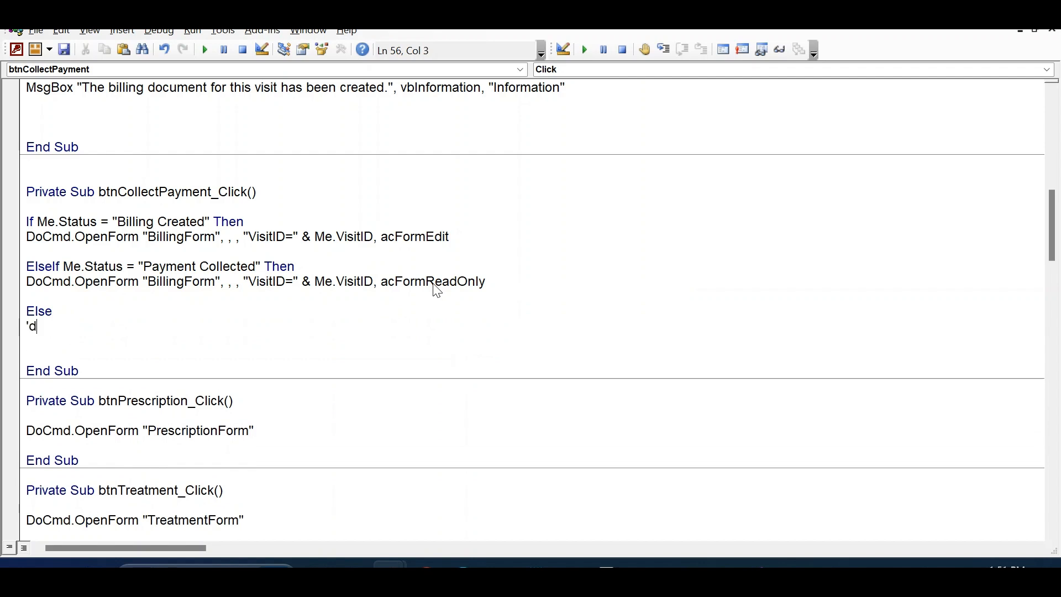
{"action": "key", "text": "BackSpace"}
{"action": "key", "text": "BackSpace"}
{"action": "key", "text": "BackSpace"}
{"action": "type", "text": "docmd.b"}
{"action": "key", "text": "Return"}
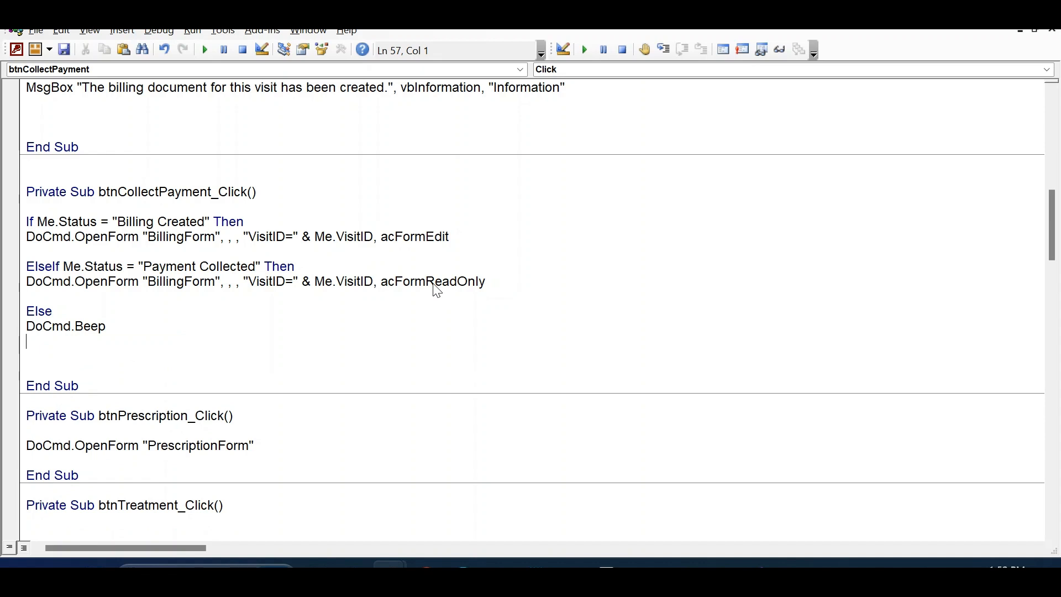
- Add a vbCritical MsgBox reading "This action can not be performed." titled "Information" below the beep, and close the block with End If
{"action": "type", "text": "msgbox \""}
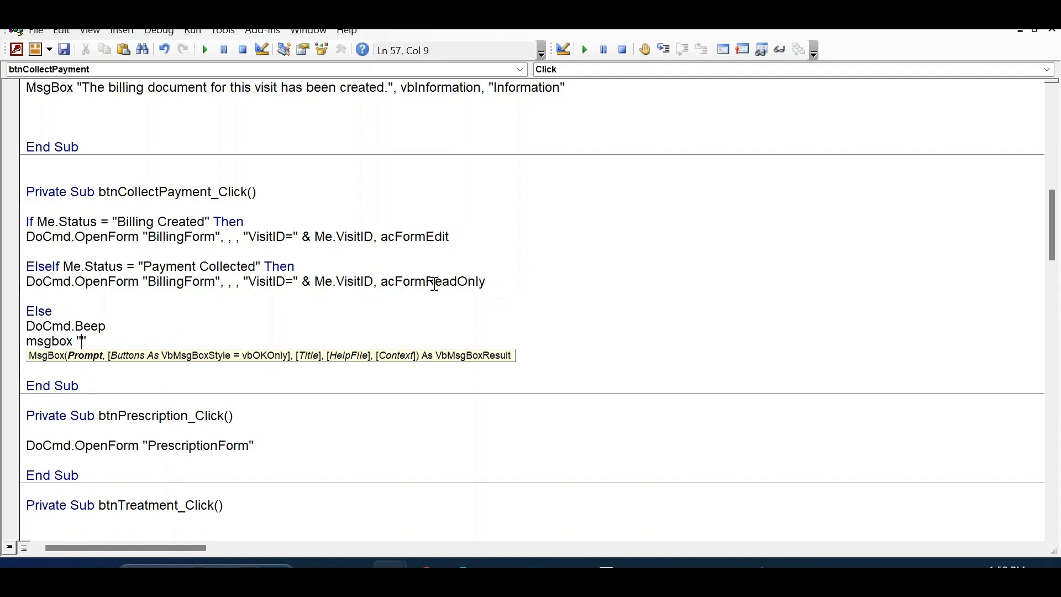
{"action": "type", "text": "This action can n"}
{"action": "type", "text": "ot be per"}
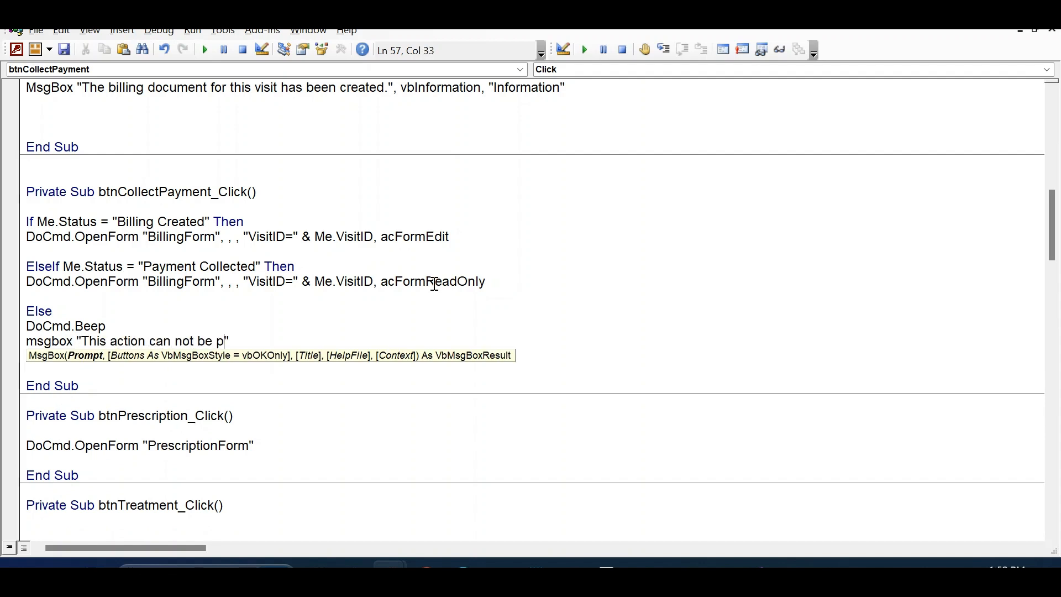
{"action": "type", "text": "formed.\",vbCritical"}
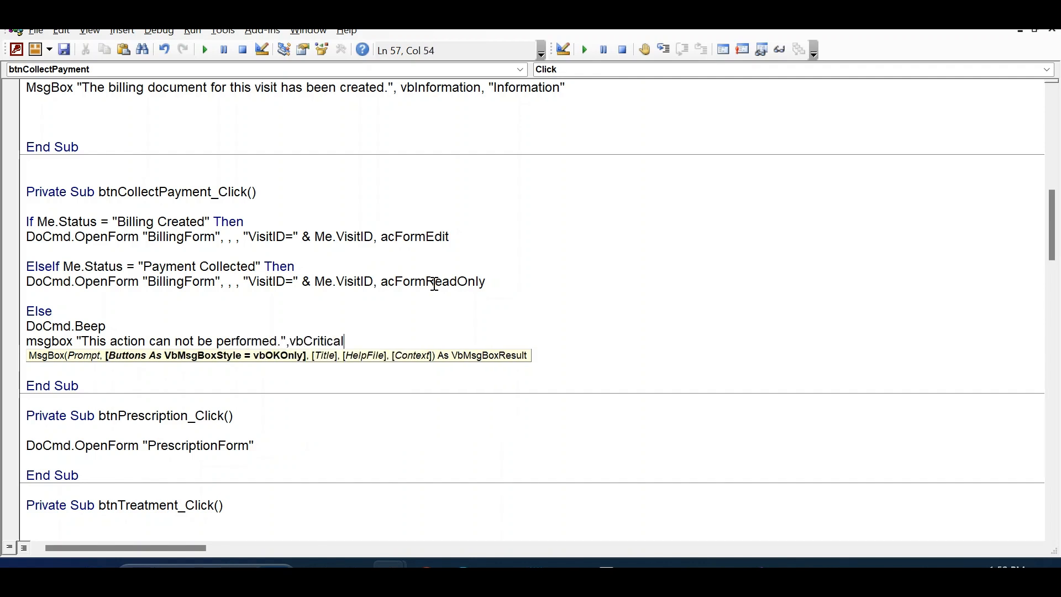
{"action": "type", "text": ",\"Informatio\""}
{"action": "key", "text": "Left"}
{"action": "type", "text": "Informatio"}
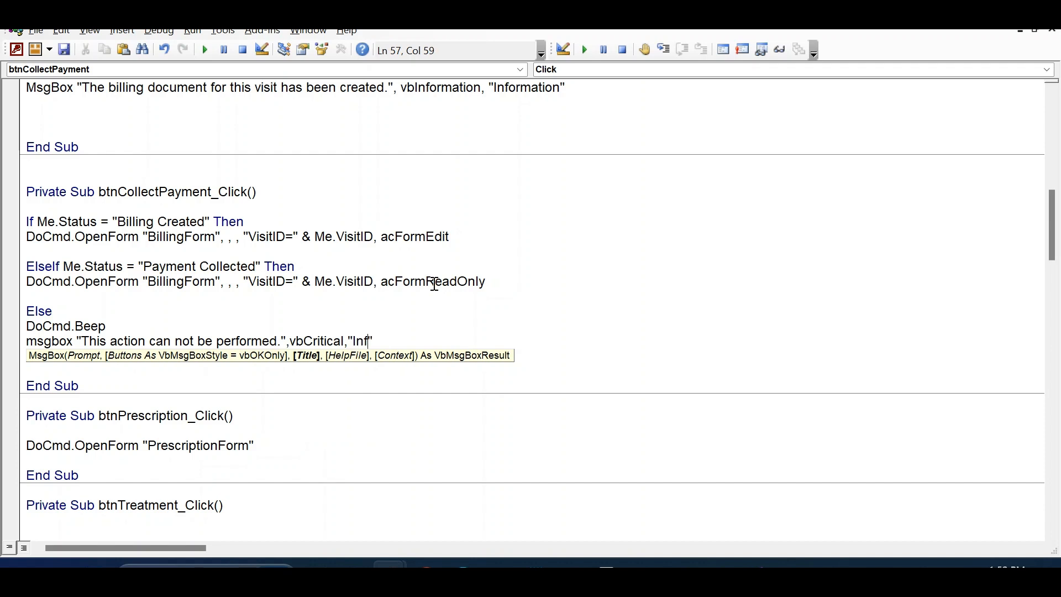
{"action": "type", "text": "n"}
{"action": "key", "text": "Down"}
{"action": "type", "text": "endif"}
{"action": "key", "text": "Up"}
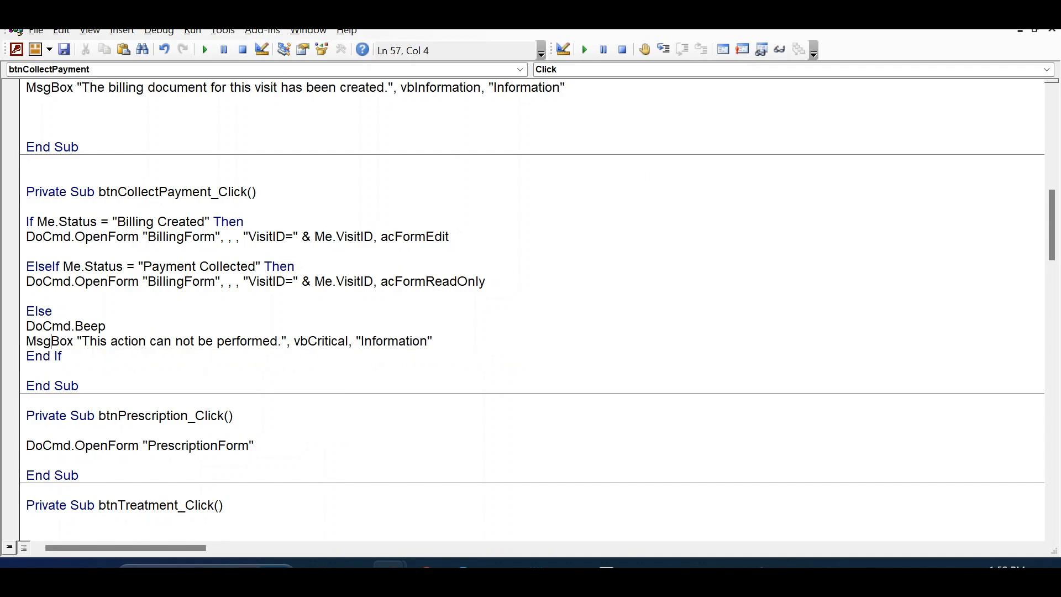
- Compile the code, return to the database window, and save and close VisitForm
{"action": "left_click", "coordinate": [146, 36]}
{"action": "left_click", "coordinate": [163, 48]}
{"action": "key", "text": "alt+F11"}
{"action": "right_click", "coordinate": [189, 77]}
{"action": "left_click", "coordinate": [194, 83]}
{"action": "left_click", "coordinate": [223, 75]}
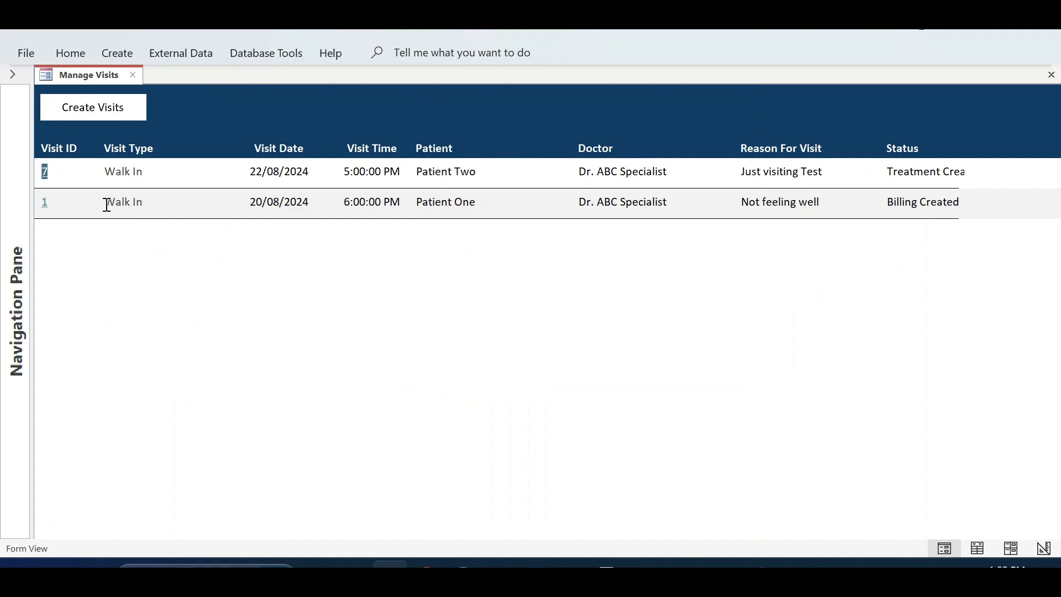
- Open visit 7, test Collect Payment on it, dismiss the message and close the visit
{"action": "left_click", "coordinate": [892, 171]}
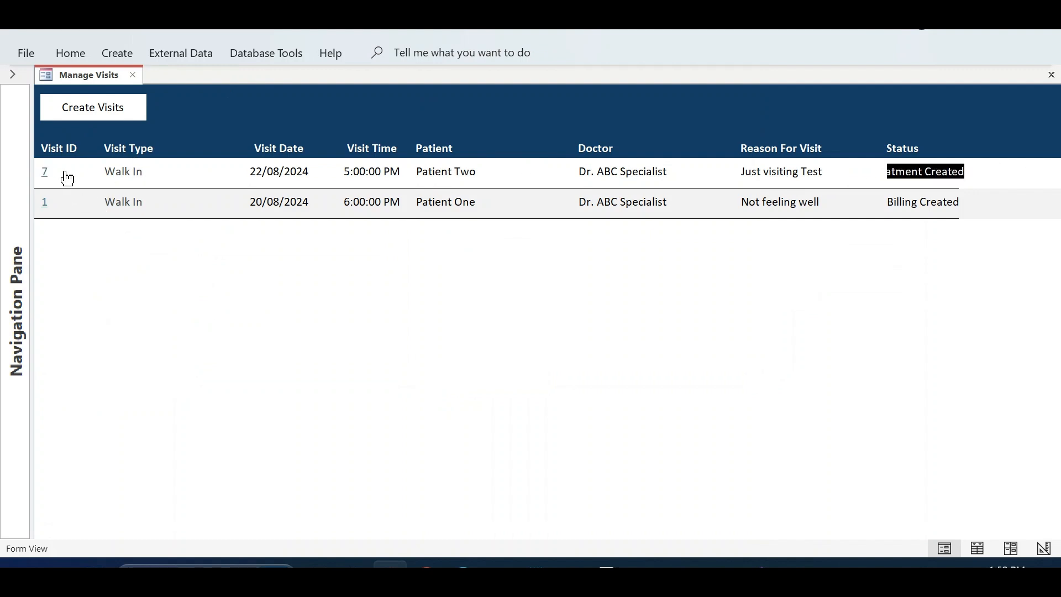
{"action": "left_click", "coordinate": [45, 171]}
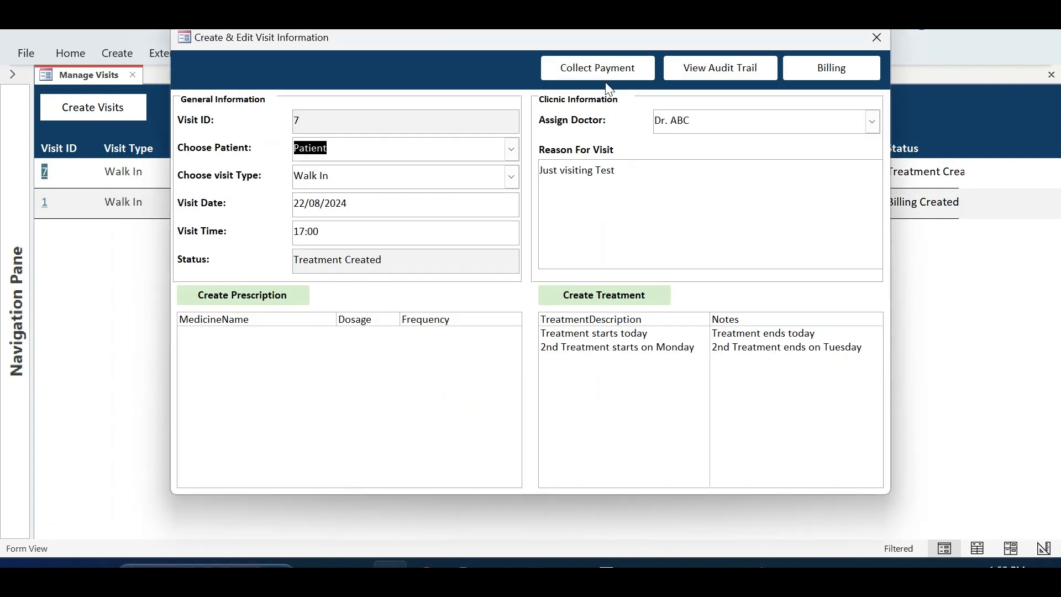
{"action": "left_click", "coordinate": [598, 66]}
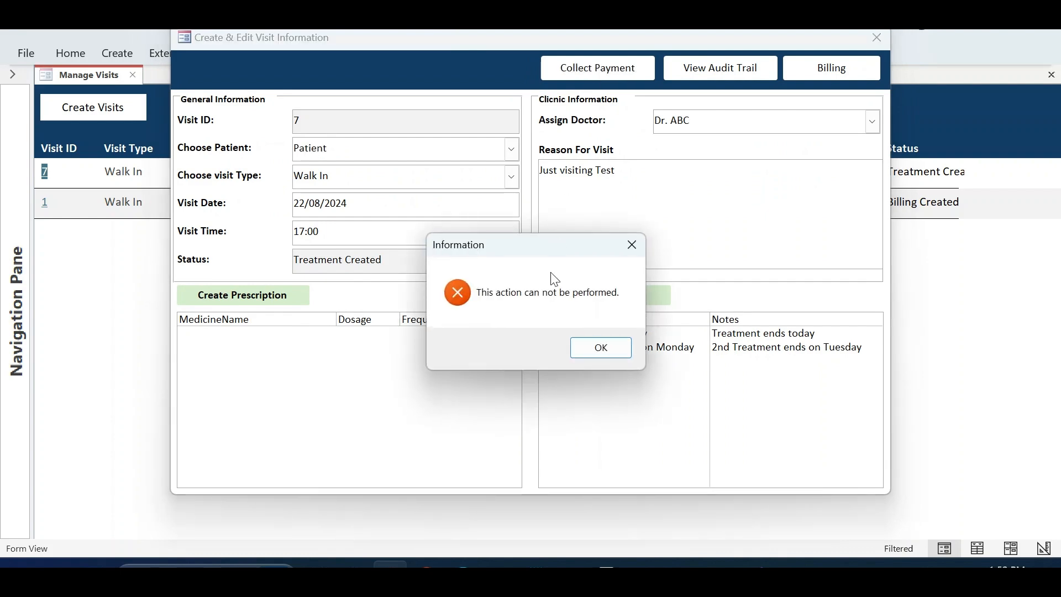
{"action": "left_click", "coordinate": [601, 347]}
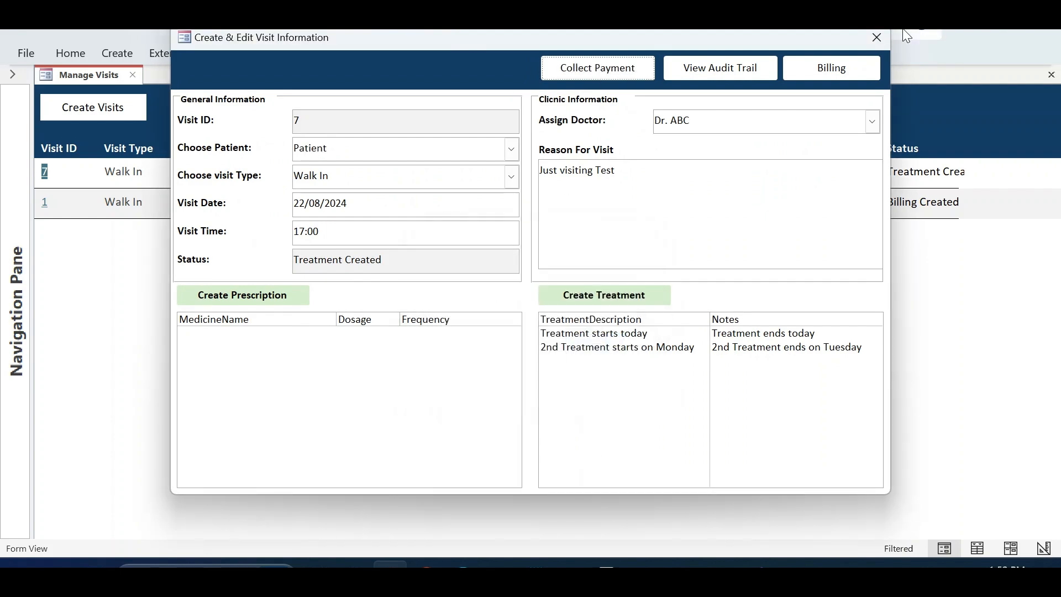
{"action": "left_click", "coordinate": [877, 37]}
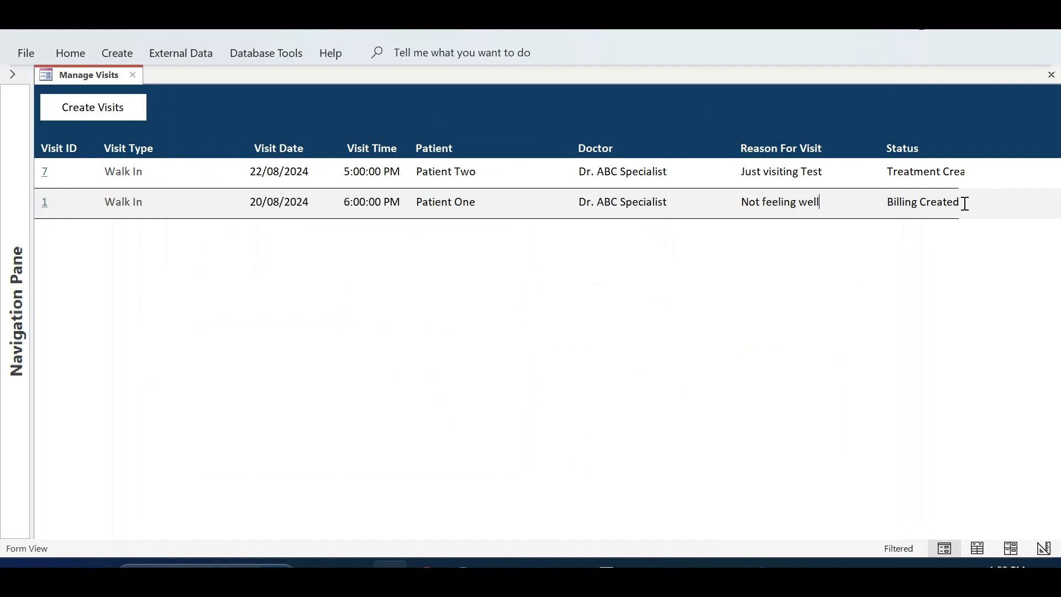
- Open visit 1 and bring up its billing record with Collect Payment
{"action": "left_click_drag", "start_coordinate": [965, 202], "coordinate": [862, 204]}
{"action": "left_click", "coordinate": [46, 215]}
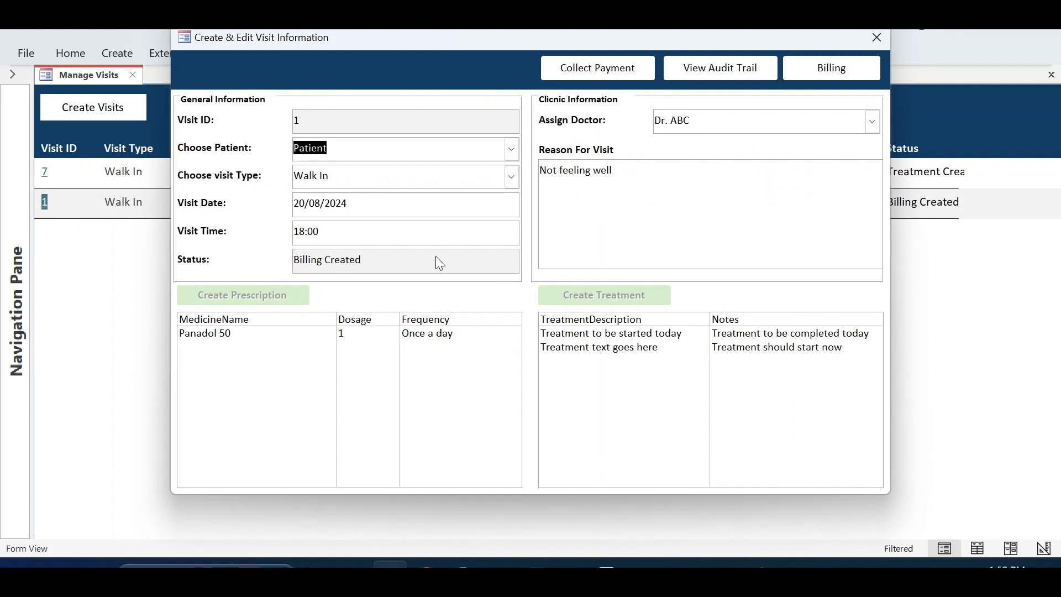
{"action": "left_click", "coordinate": [595, 74]}
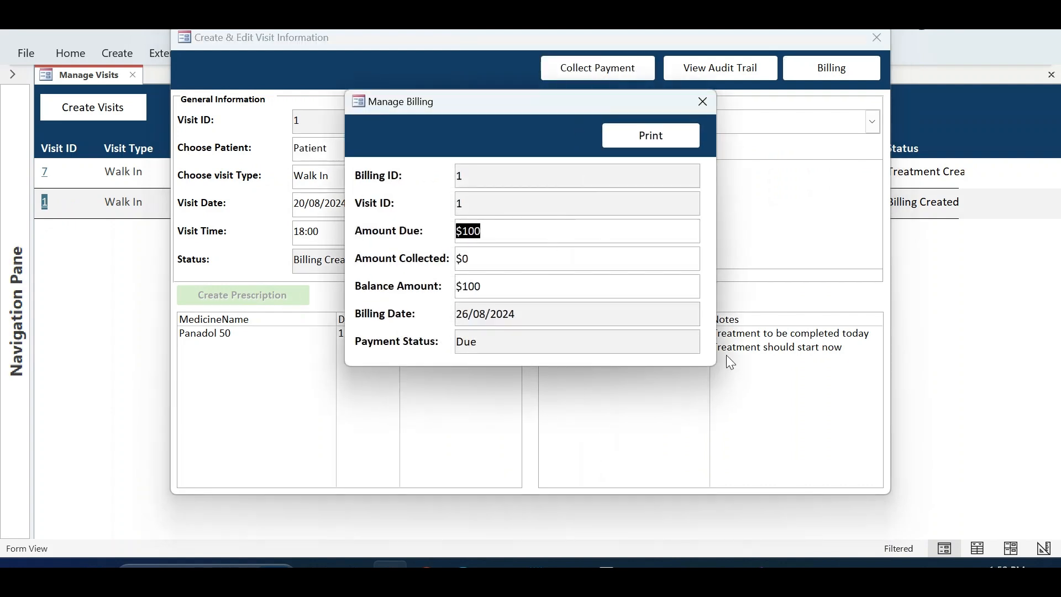
{"action": "left_click_drag", "start_coordinate": [565, 102], "coordinate": [561, 121]}
- Enter 90 as the Amount Collected on visit 1's billing record and dismiss the message
{"action": "key", "text": "Tab"}
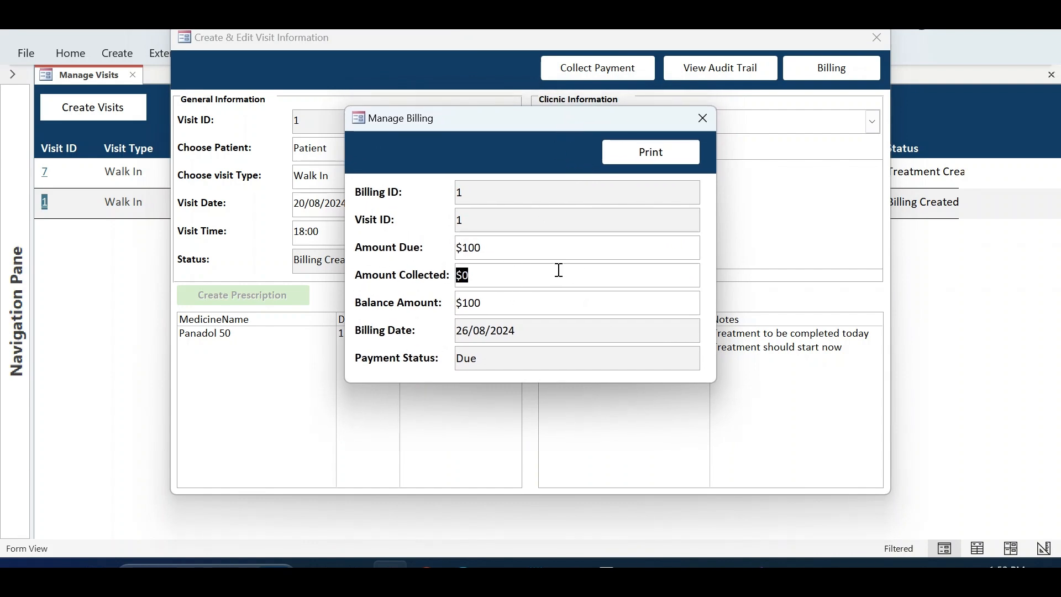
{"action": "type", "text": "90"}
{"action": "key", "text": "Return"}
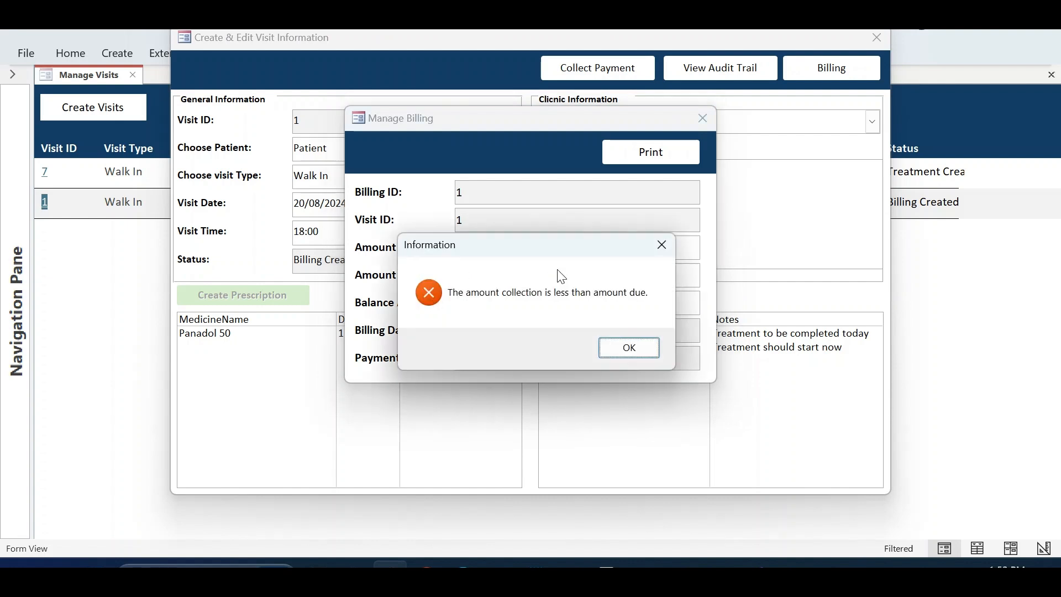
{"action": "left_click_drag", "start_coordinate": [558, 256], "coordinate": [563, 336]}
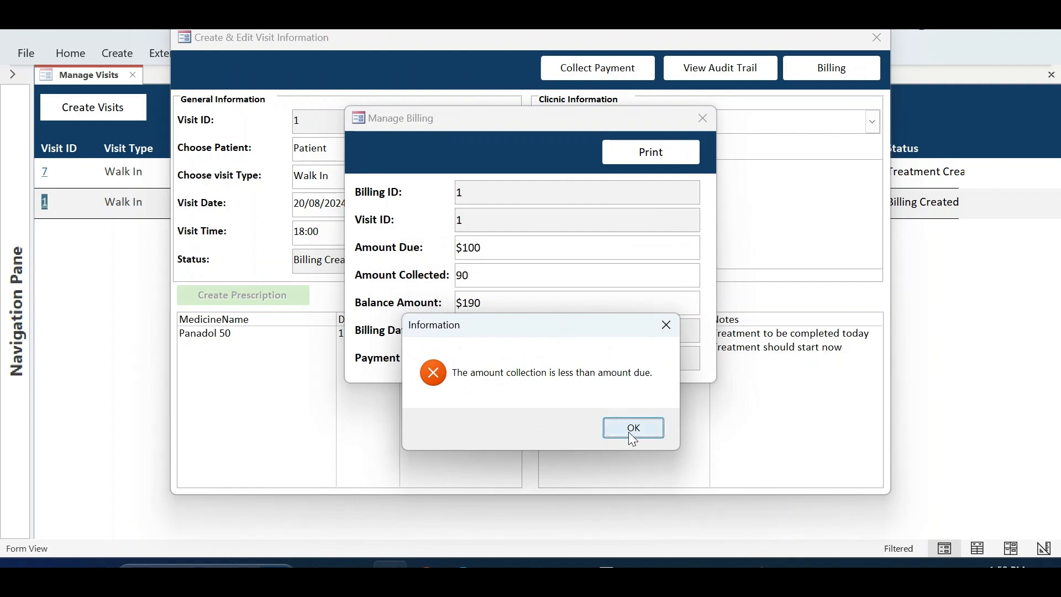
{"action": "type", "text": "0"}
{"action": "left_click", "coordinate": [635, 431]}
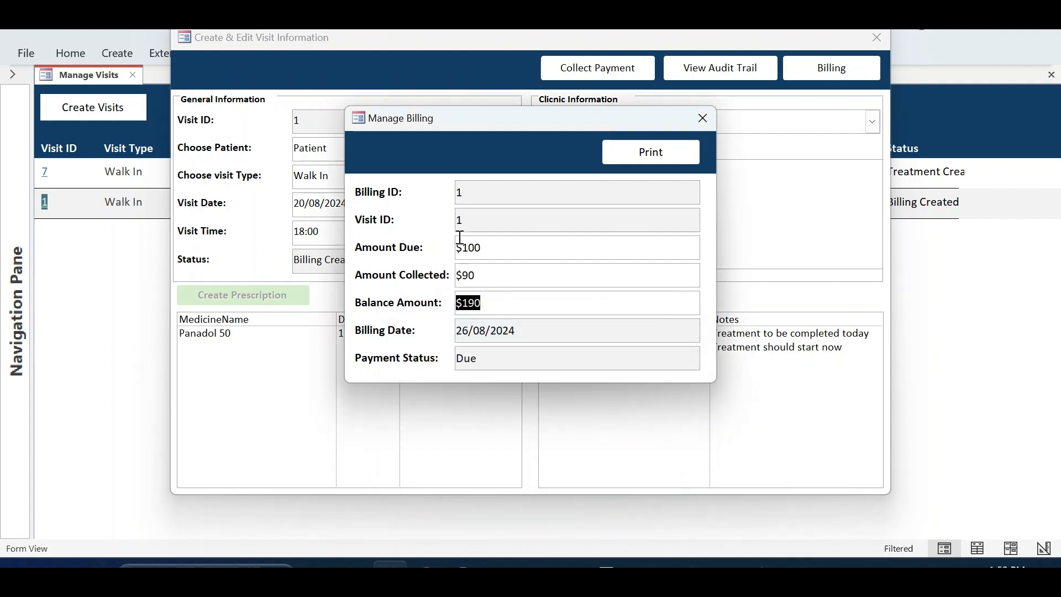
{"action": "left_click_drag", "start_coordinate": [487, 275], "coordinate": [443, 278]}
- Switch BillingForm to Design View, close the visit form, and open the Collected text box's After Update procedure
{"action": "right_click", "coordinate": [526, 162]}
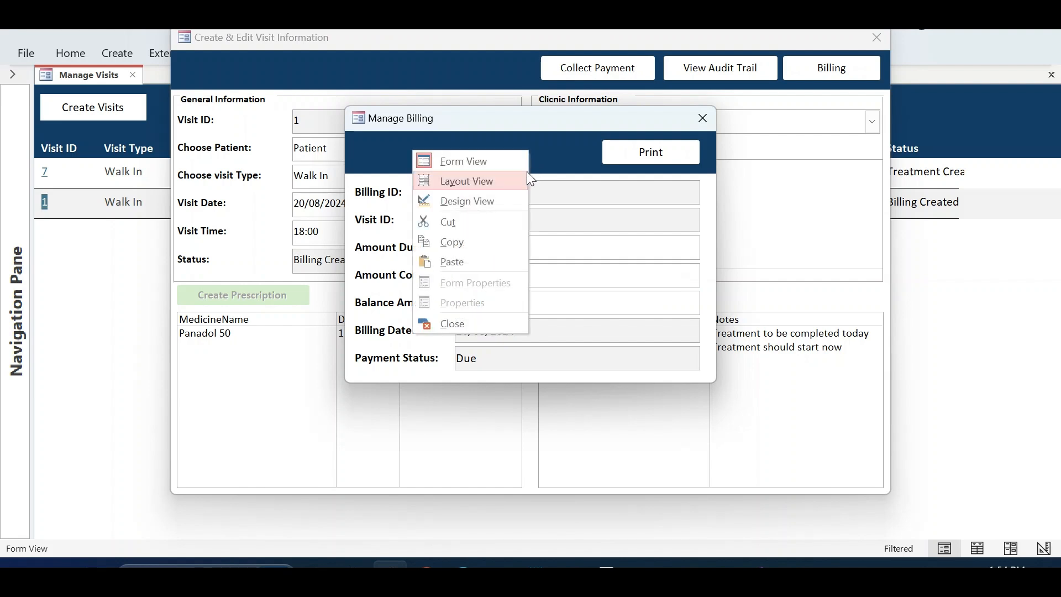
{"action": "left_click", "coordinate": [495, 197]}
{"action": "left_click", "coordinate": [876, 37]}
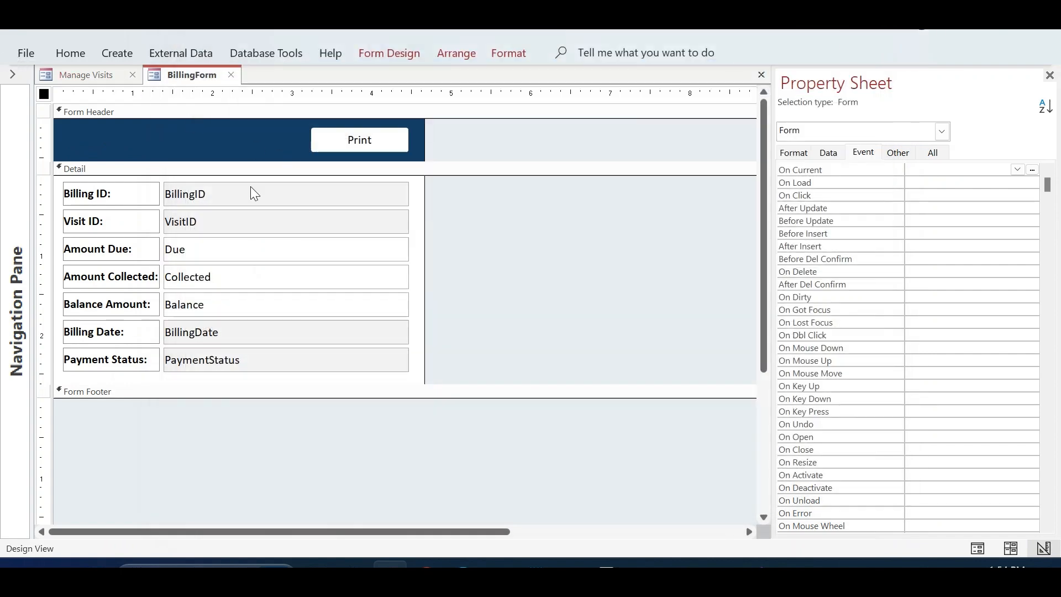
{"action": "left_click", "coordinate": [351, 272]}
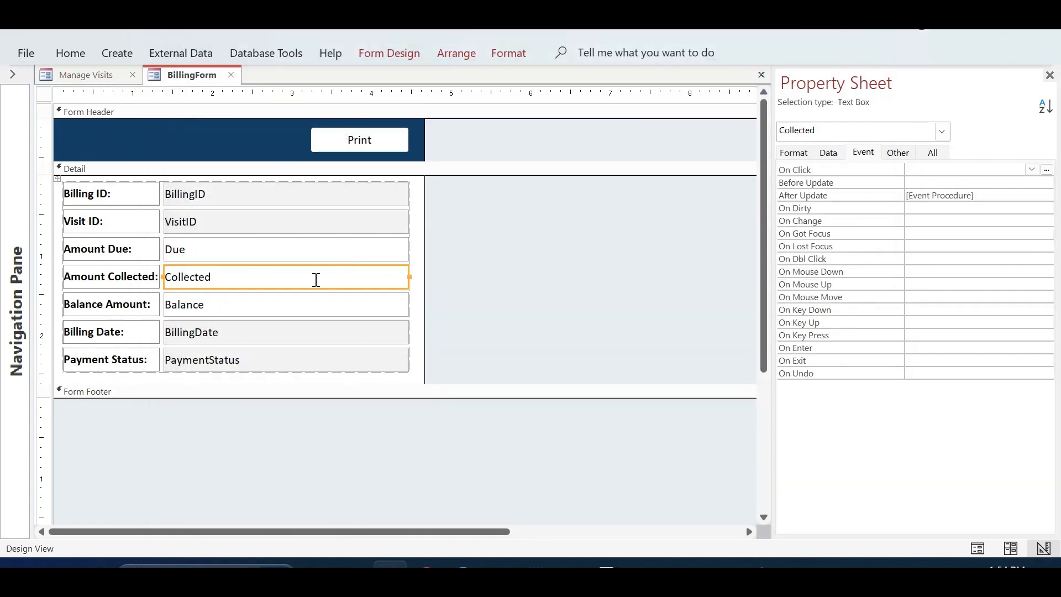
{"action": "left_click", "coordinate": [967, 195]}
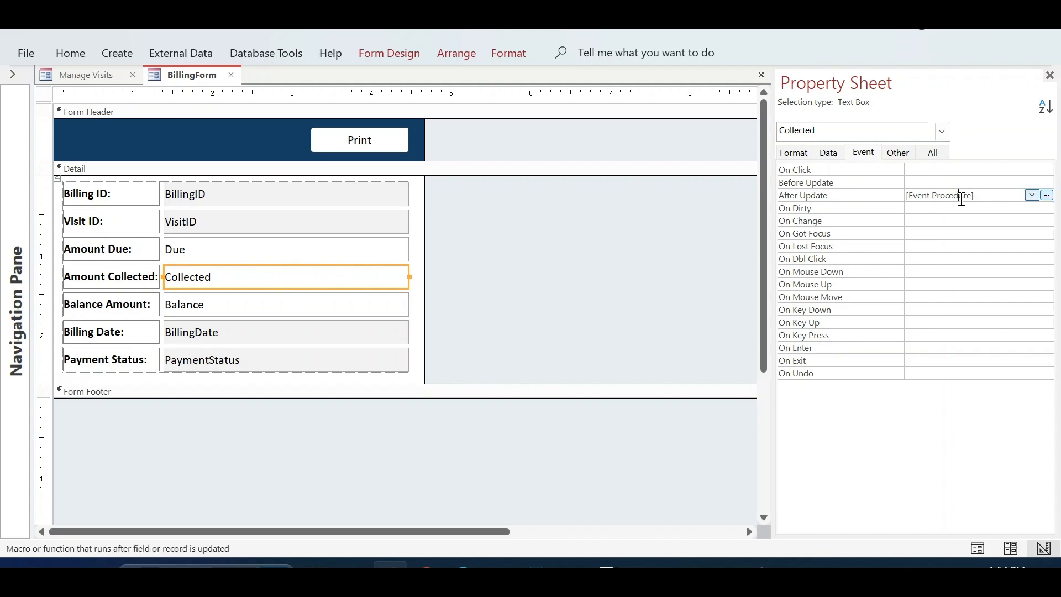
{"action": "left_click", "coordinate": [1046, 196]}
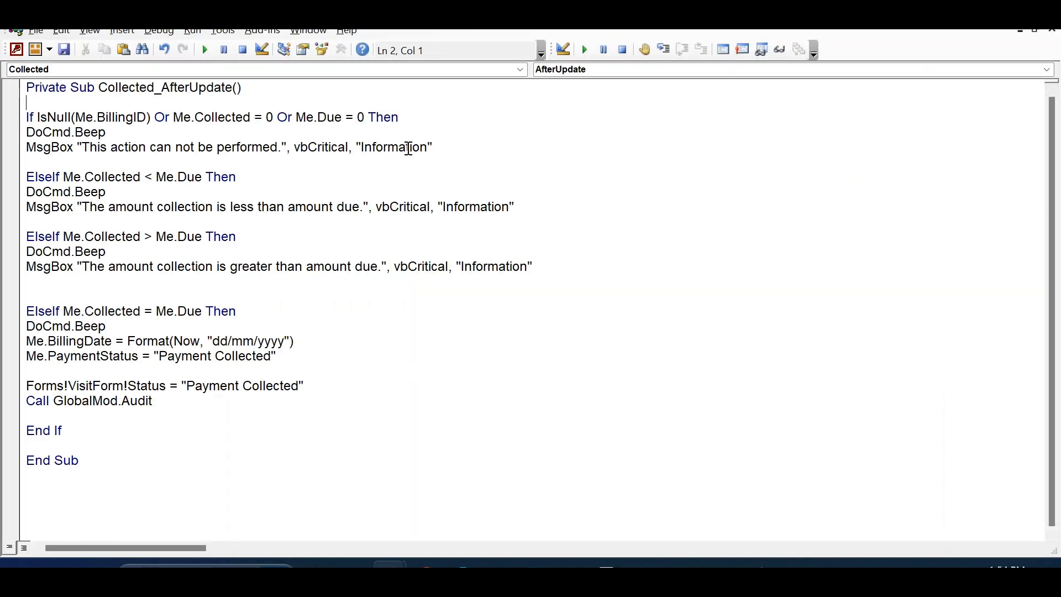
- Add a Me.Undo line below the "This action can not be performed." message in the first If branch
{"action": "left_click", "coordinate": [444, 145]}
{"action": "key", "text": "Return"}
{"action": "type", "text": "me"}
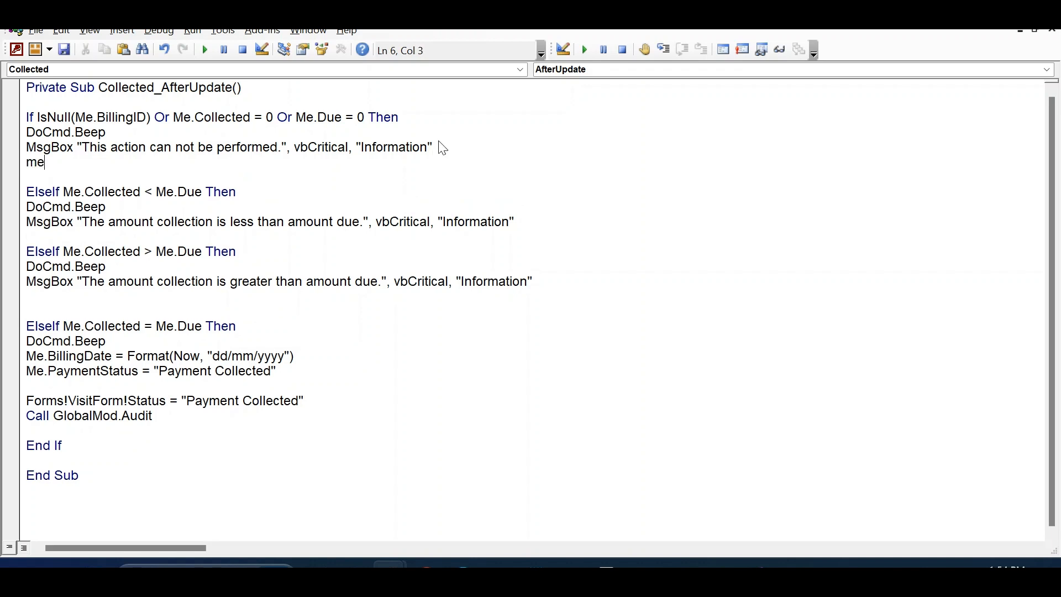
{"action": "type", "text": ".undo"}
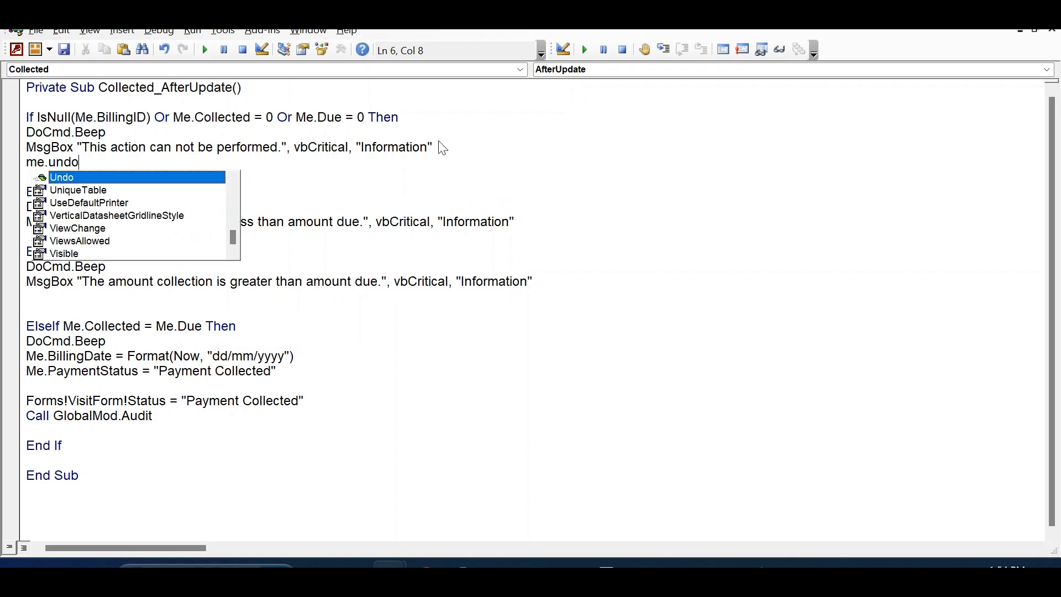
{"action": "key", "text": "Down"}
- Copy Me.Undo below the messages in the less-than and greater-than ElseIf branches
{"action": "left_click_drag", "start_coordinate": [105, 165], "coordinate": [26, 164]}
{"action": "key", "text": "ctrl+c"}
{"action": "left_click", "coordinate": [547, 220]}
{"action": "key", "text": "Return"}
{"action": "key", "text": "ctrl+v"}
{"action": "left_click", "coordinate": [557, 294]}
{"action": "key", "text": "Return"}
{"action": "key", "text": "ctrl+v"}
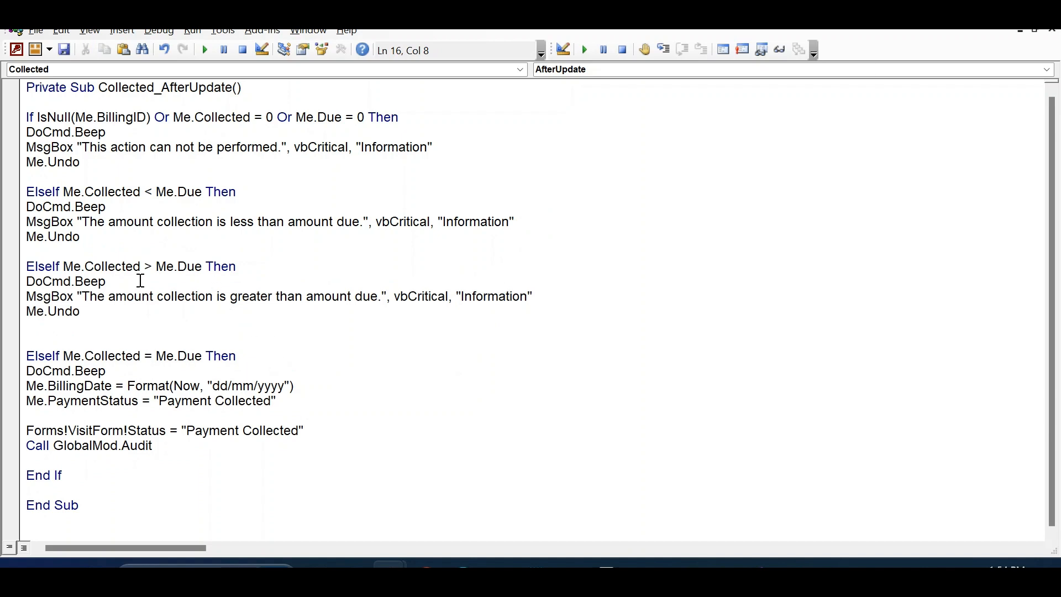
- Leave the code editor, expand the Navigation Pane and close BillingForm
{"action": "left_click", "coordinate": [965, 13]}
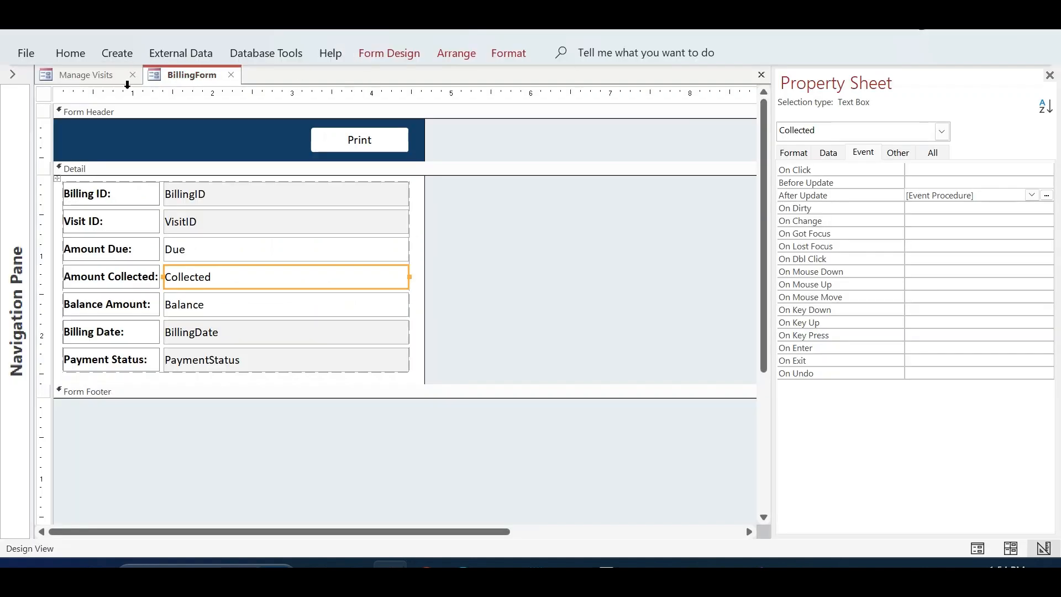
{"action": "left_click", "coordinate": [17, 78]}
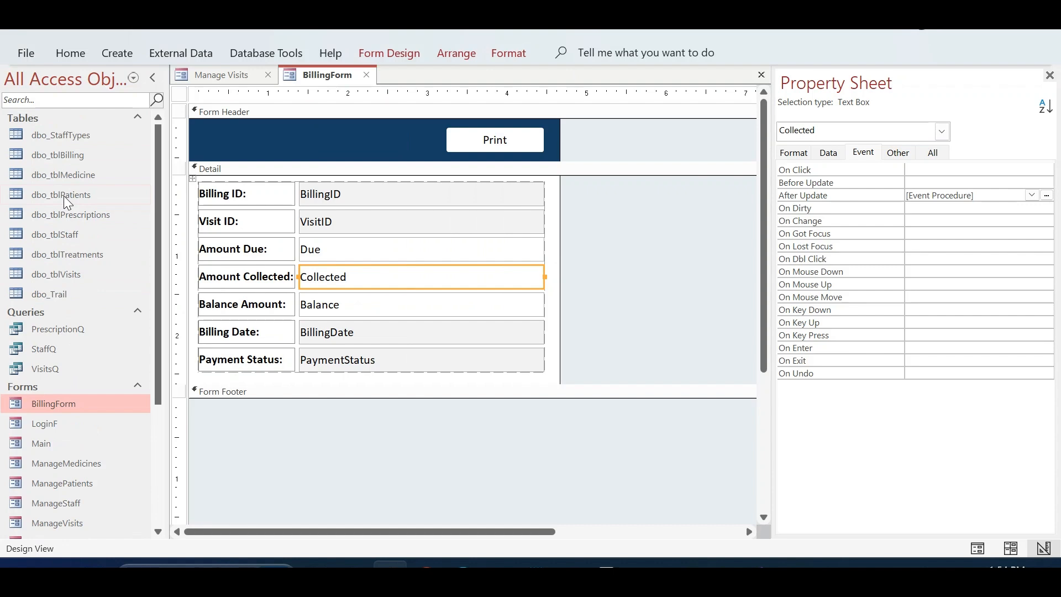
{"action": "left_click", "coordinate": [366, 75]}
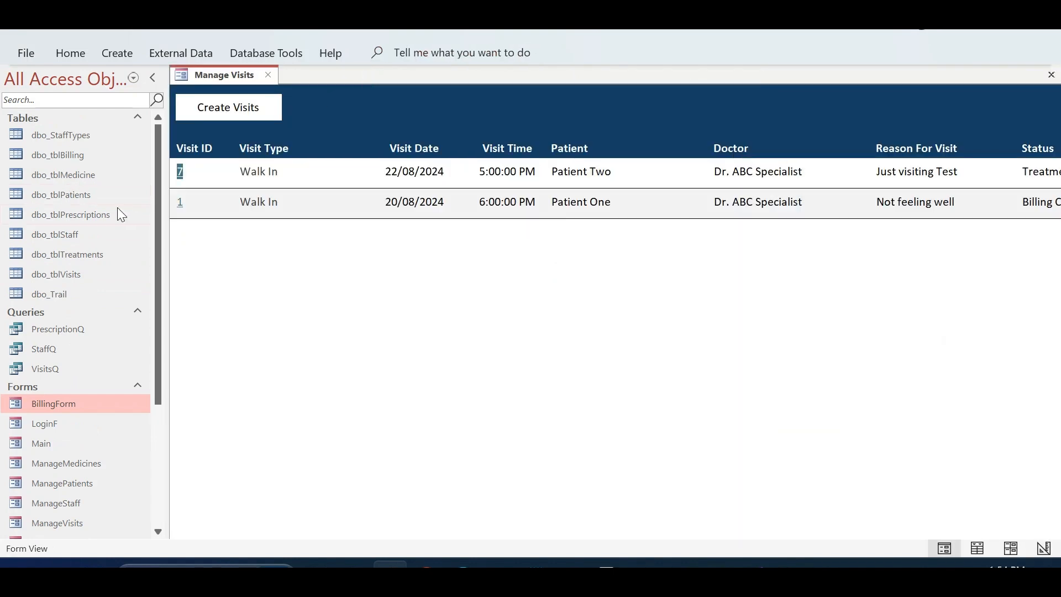
- Change the calculated Balance field's expression in the dbo_tblBilling design to [Due]-[Collected] and close the table
{"action": "right_click", "coordinate": [74, 160]}
{"action": "left_click", "coordinate": [117, 200]}
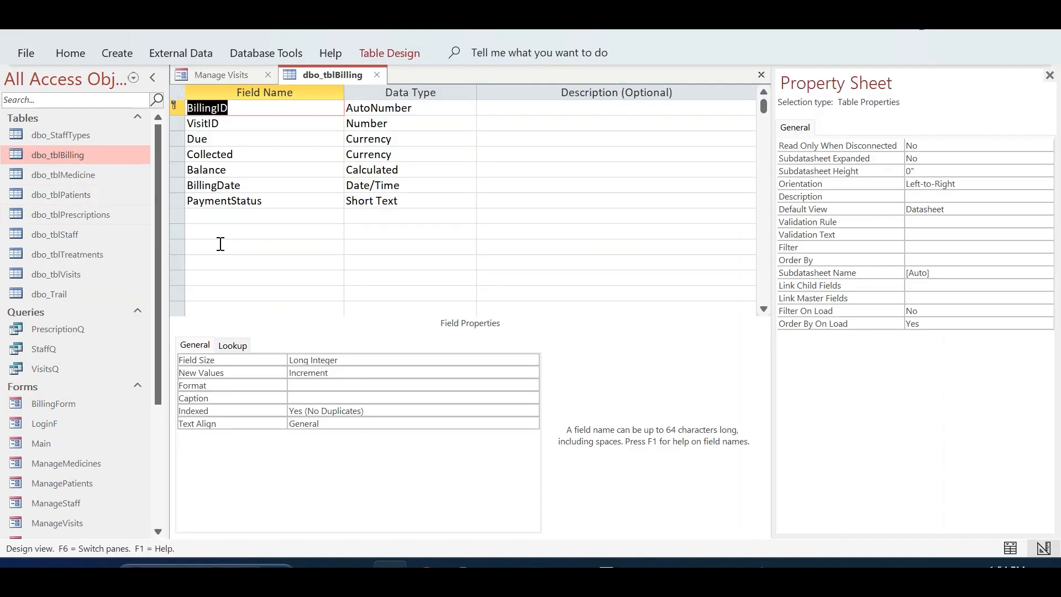
{"action": "left_click", "coordinate": [256, 185]}
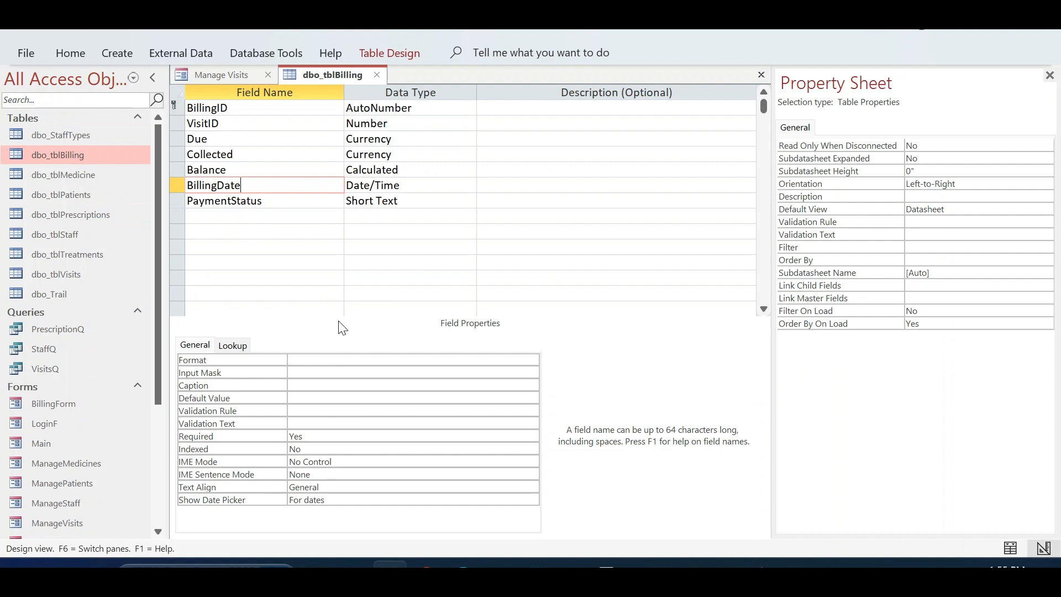
{"action": "left_click", "coordinate": [279, 170]}
{"action": "left_click", "coordinate": [317, 357]}
{"action": "key", "text": "BackSpace"}
{"action": "type", "text": "-"}
{"action": "key", "text": "Return"}
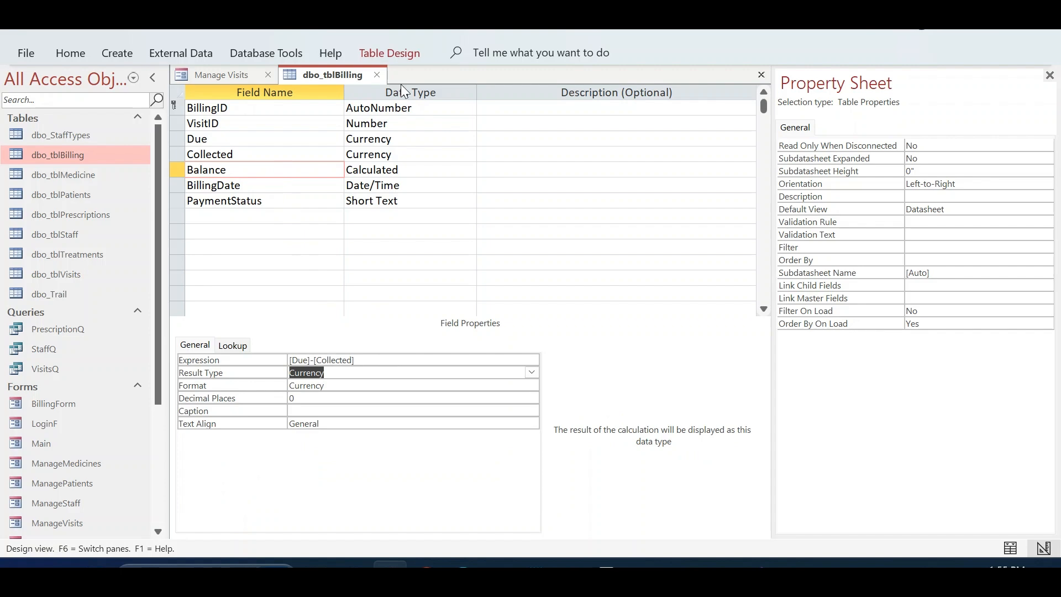
{"action": "left_click", "coordinate": [376, 75]}
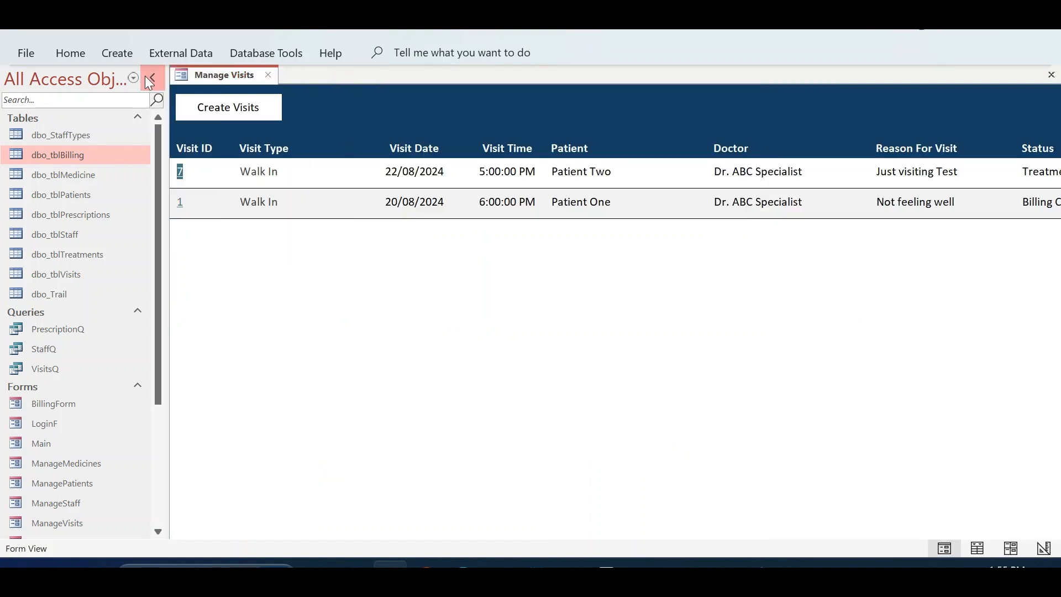
- Collapse the Navigation Pane and reopen visit 1's billing record with Collect Payment to check the balance
{"action": "left_click", "coordinate": [150, 79]}
{"action": "left_click", "coordinate": [44, 202]}
{"action": "left_click", "coordinate": [592, 67]}
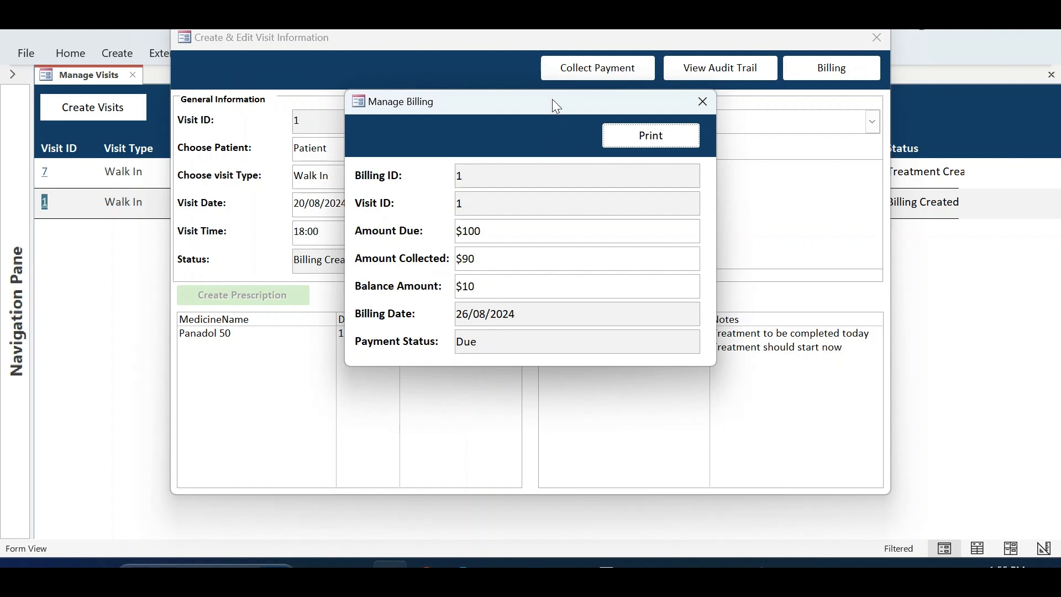
- Test the payment validation by entering 0 as the Amount Collected in visit 1's billing record and dismiss the message
{"action": "left_click_drag", "start_coordinate": [552, 100], "coordinate": [551, 157]}
{"action": "left_click_drag", "start_coordinate": [500, 315], "coordinate": [282, 293]}
{"action": "type", "text": "0"}
{"action": "key", "text": "Tab"}
{"action": "key", "text": "Return"}
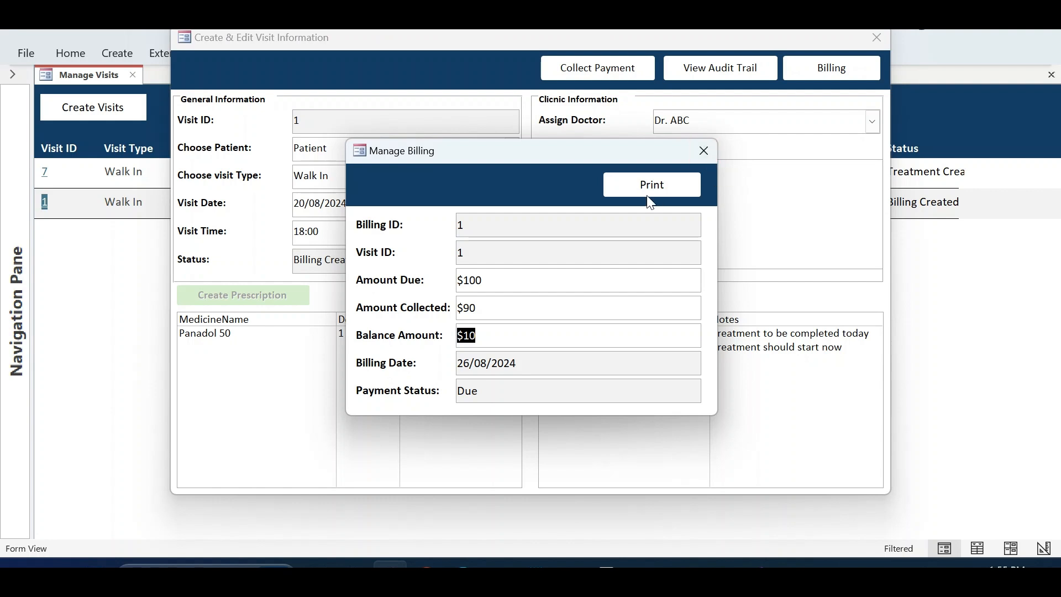
- Set the Amount Collected in visit 1's billing record to 100 and close the Manage Billing form
{"action": "left_click_drag", "start_coordinate": [504, 312], "coordinate": [390, 306]}
{"action": "type", "text": "100"}
{"action": "key", "text": "Tab"}
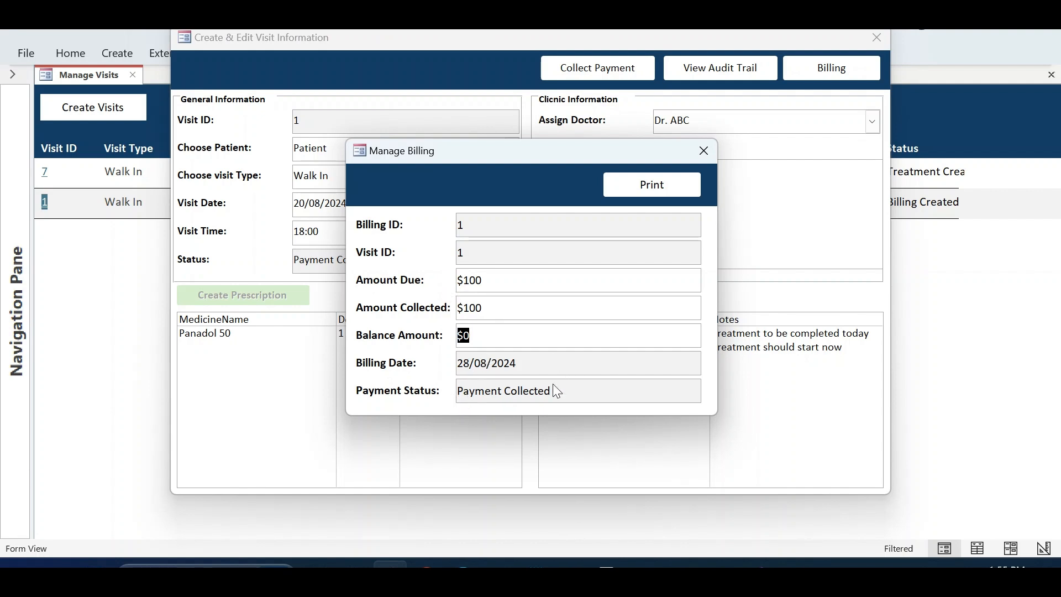
{"action": "left_click", "coordinate": [705, 149]}
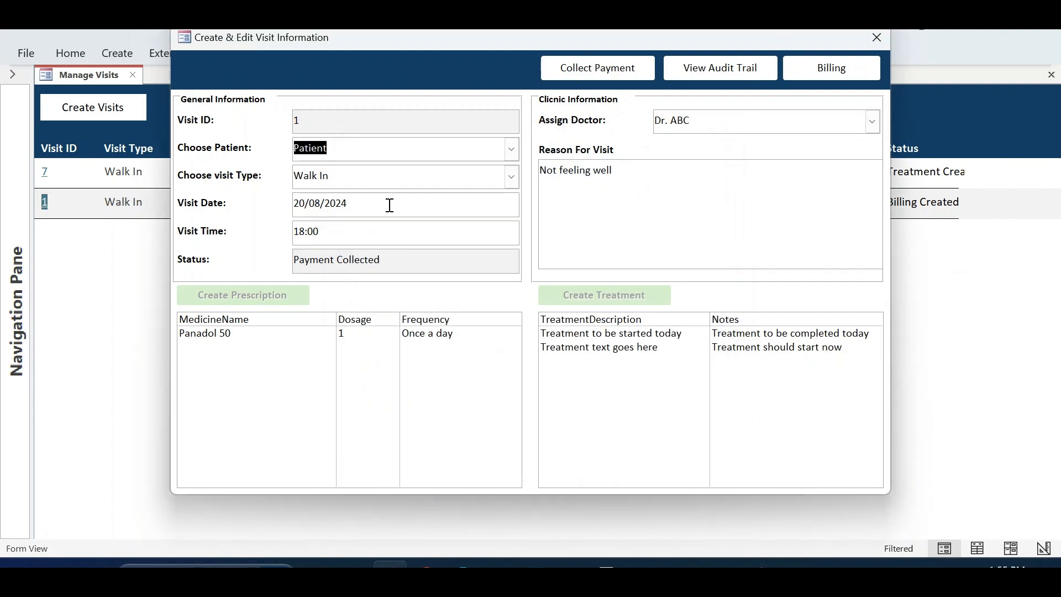
- Recheck visit 1's billing record through Collect Payment, then close and reopen the visit to check its status and edit restrictions
{"action": "left_click", "coordinate": [582, 78]}
{"action": "key", "text": "Tab"}
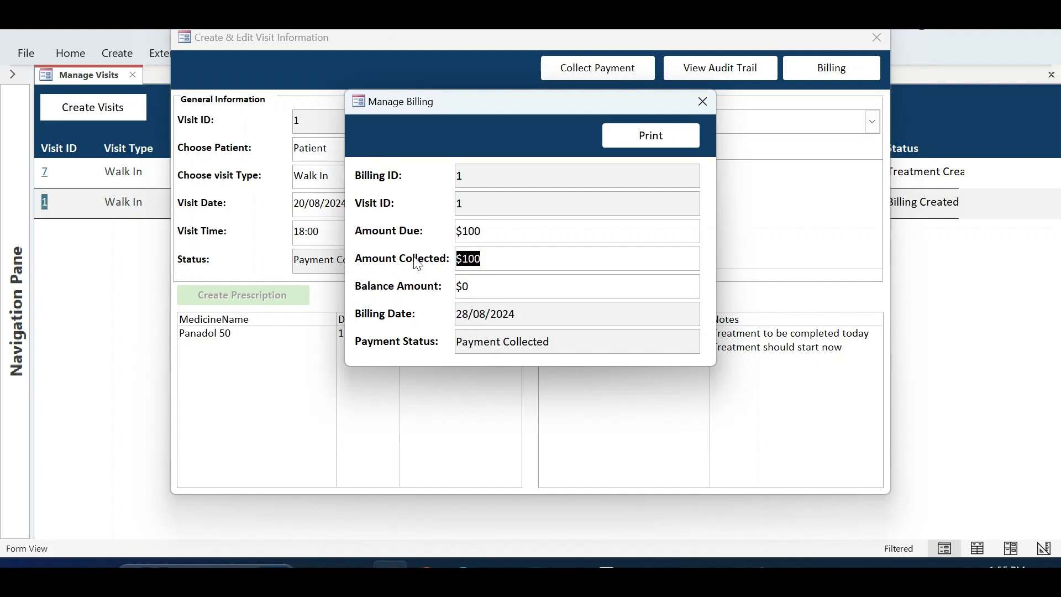
{"action": "left_click", "coordinate": [461, 284]}
{"action": "left_click", "coordinate": [701, 100]}
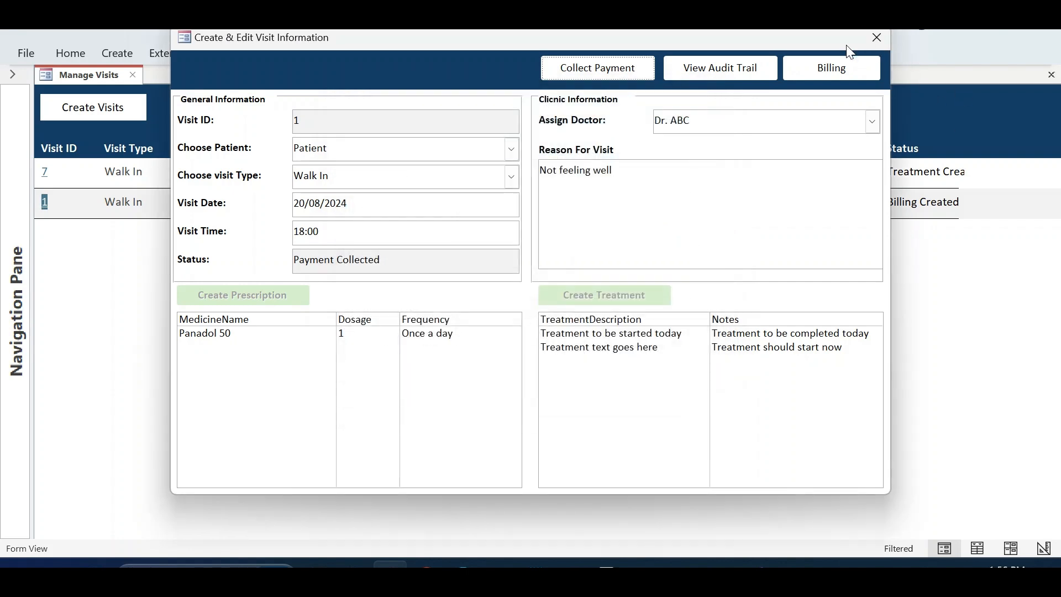
{"action": "left_click", "coordinate": [876, 39]}
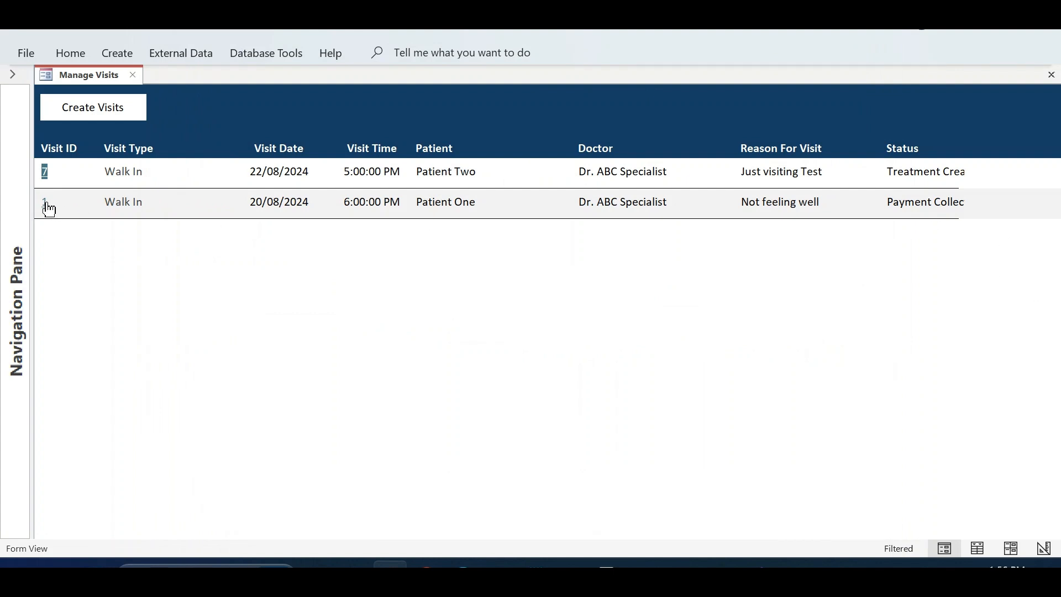
{"action": "left_click", "coordinate": [46, 203]}
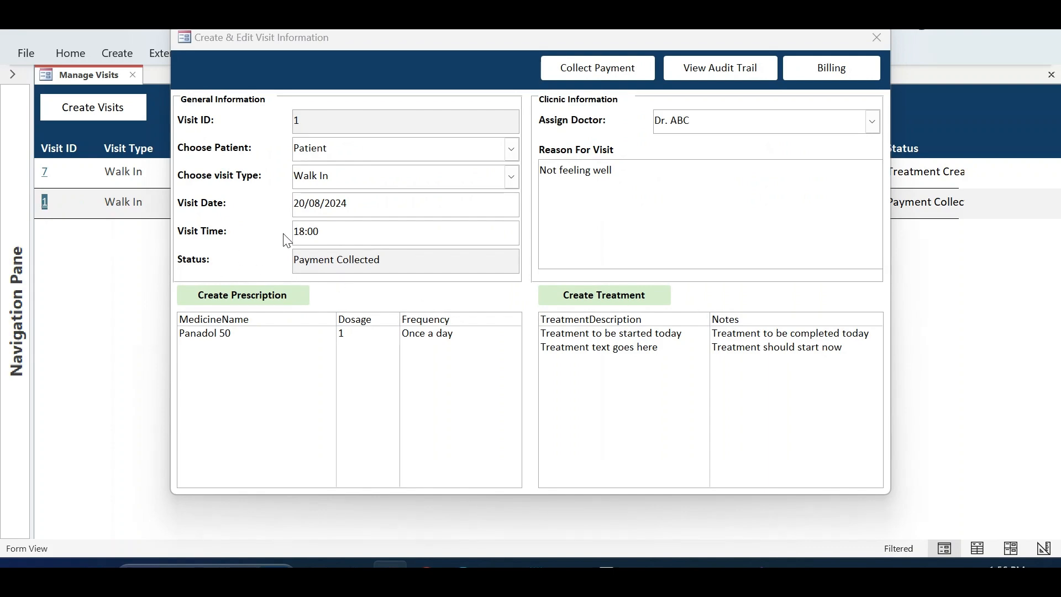
- In VisitForm's On Load procedure, replace "Invoiced" with "Payment Collected" in the Me.Status condition
{"action": "right_click", "coordinate": [440, 52]}
{"action": "left_click", "coordinate": [398, 115]}
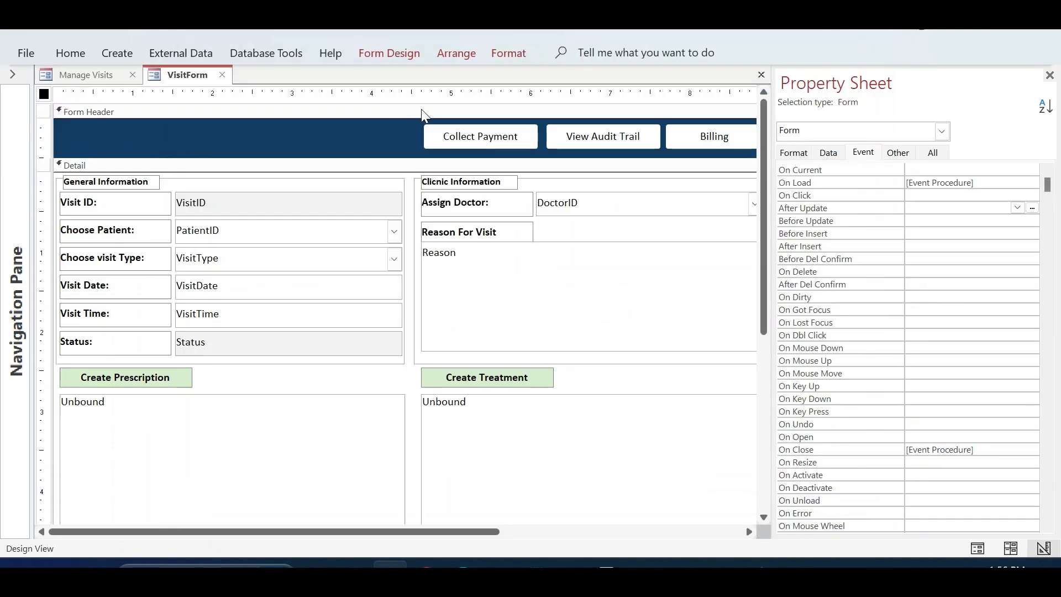
{"action": "left_click", "coordinate": [954, 183]}
{"action": "left_click", "coordinate": [1032, 182]}
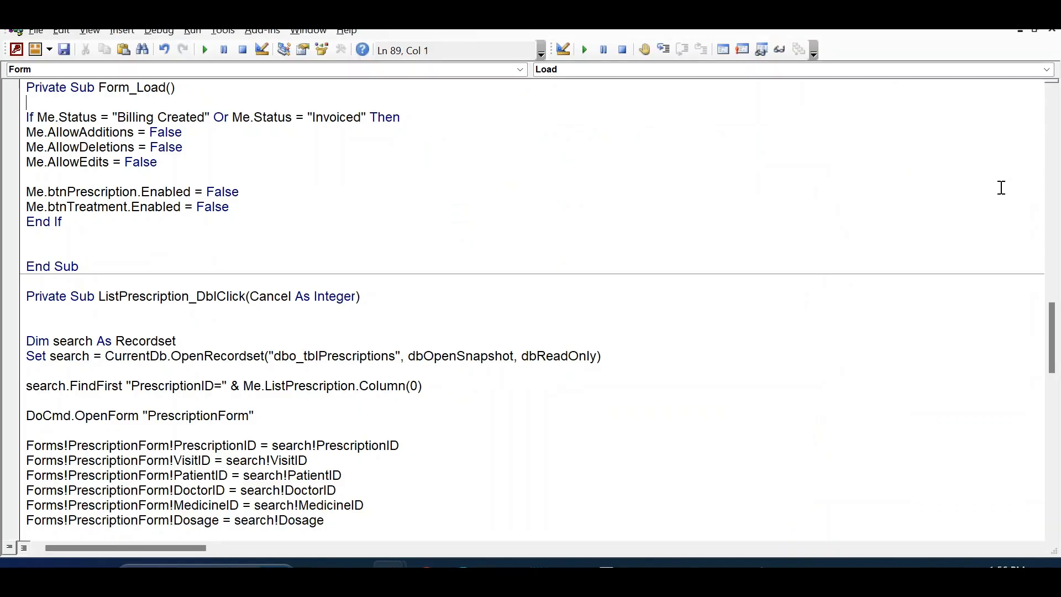
{"action": "double_click", "coordinate": [337, 117]}
{"action": "type", "text": "Payment Co"}
{"action": "type", "text": "llected"}
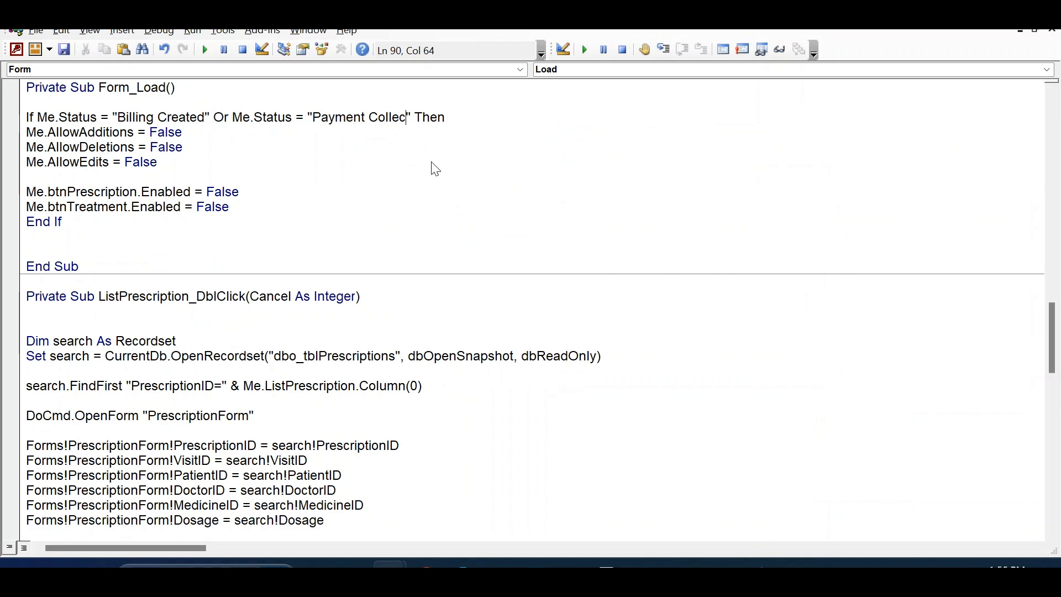
{"action": "key", "text": "Down"}
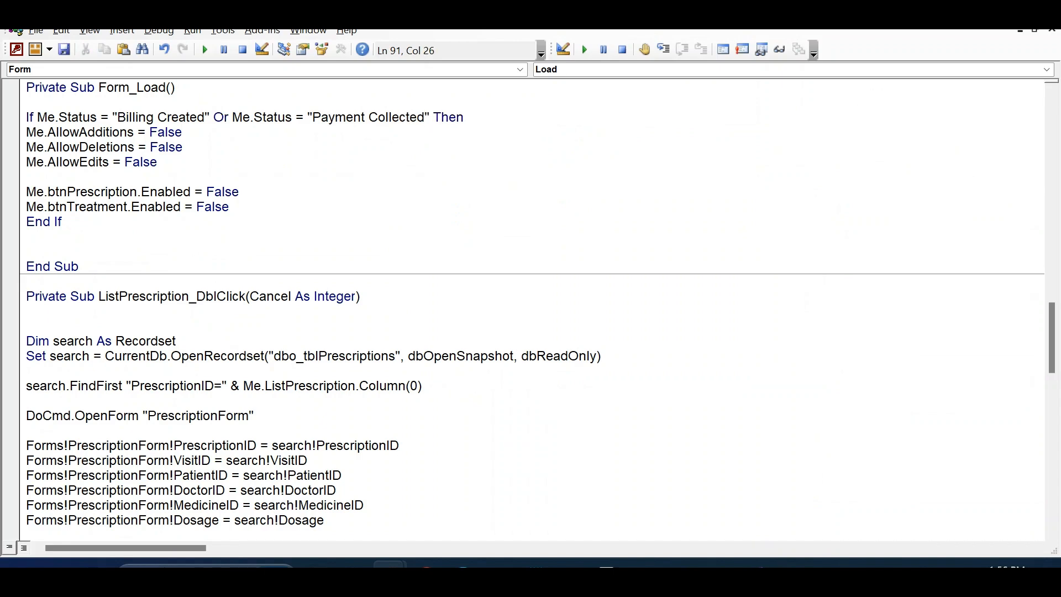
- Leave the code editor, then save and close VisitForm
{"action": "left_click", "coordinate": [1043, 13]}
{"action": "right_click", "coordinate": [178, 75]}
{"action": "left_click", "coordinate": [203, 86]}
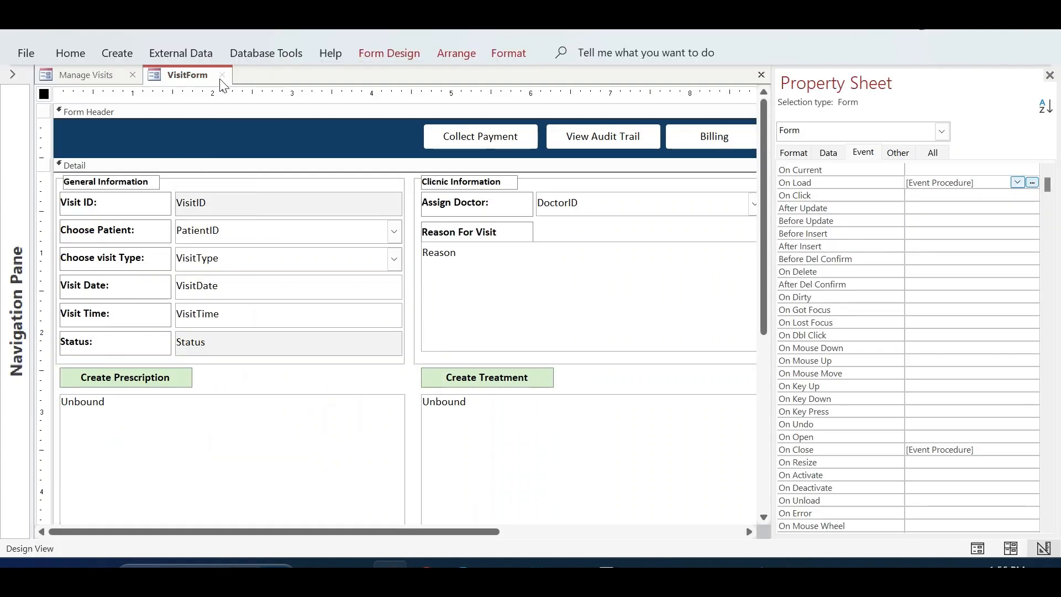
{"action": "left_click", "coordinate": [222, 74]}
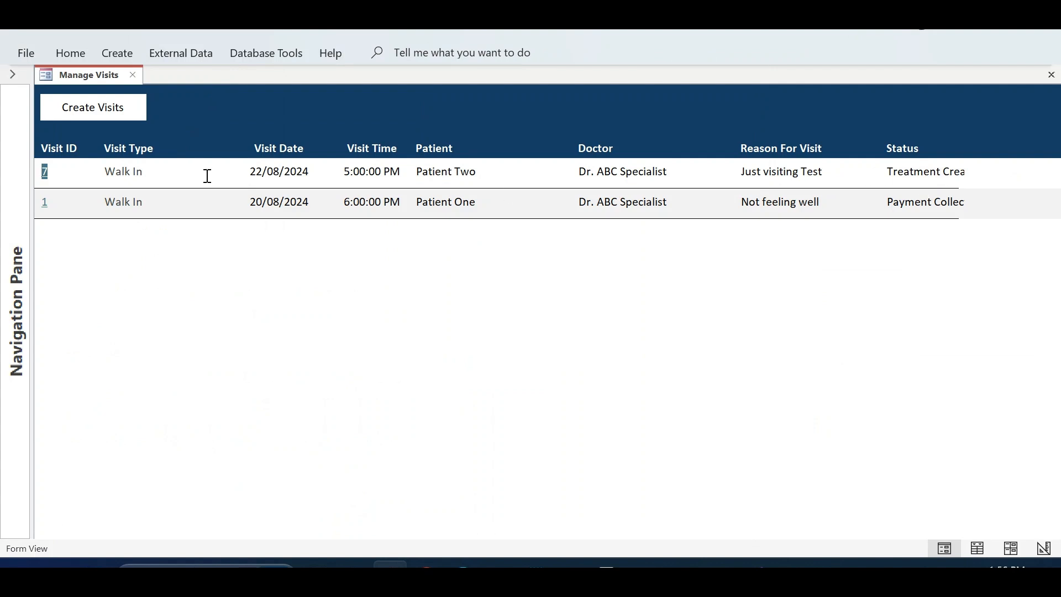
- Open visit 7, test Collect Payment before billing has been created and dismiss the message
{"action": "left_click", "coordinate": [46, 172]}
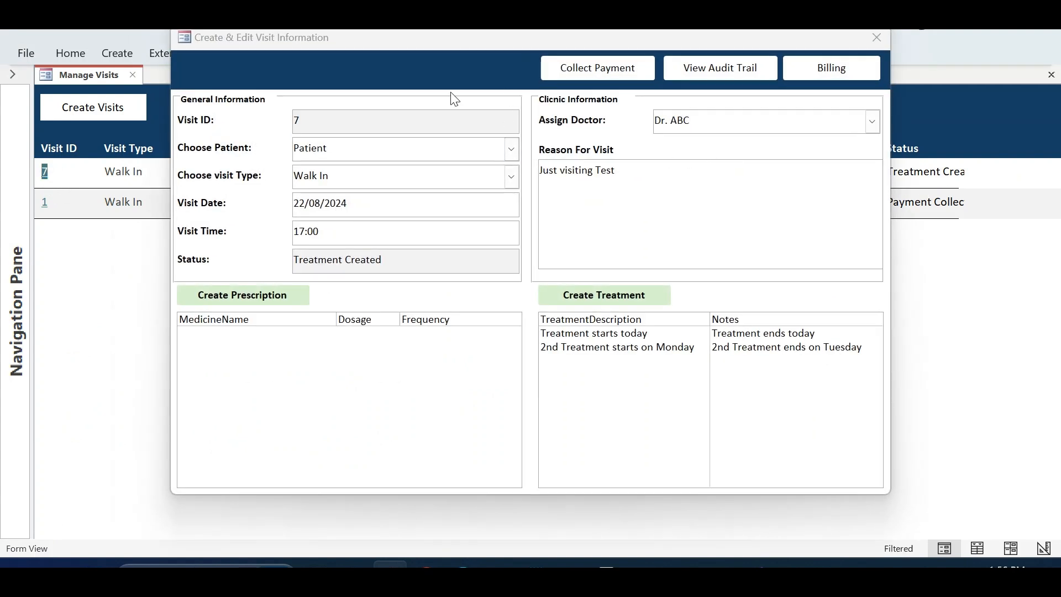
{"action": "left_click", "coordinate": [559, 78]}
{"action": "left_click", "coordinate": [621, 346]}
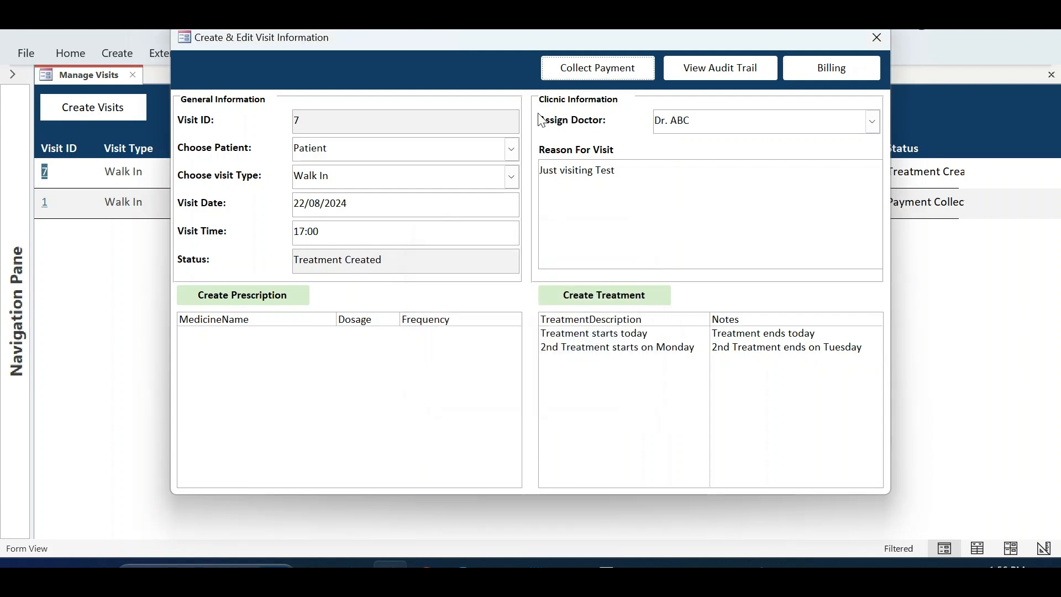
- Start a prescription for visit 7 with medicine Antibiotic, dosage 1 and frequency Once a day
{"action": "left_click", "coordinate": [240, 295]}
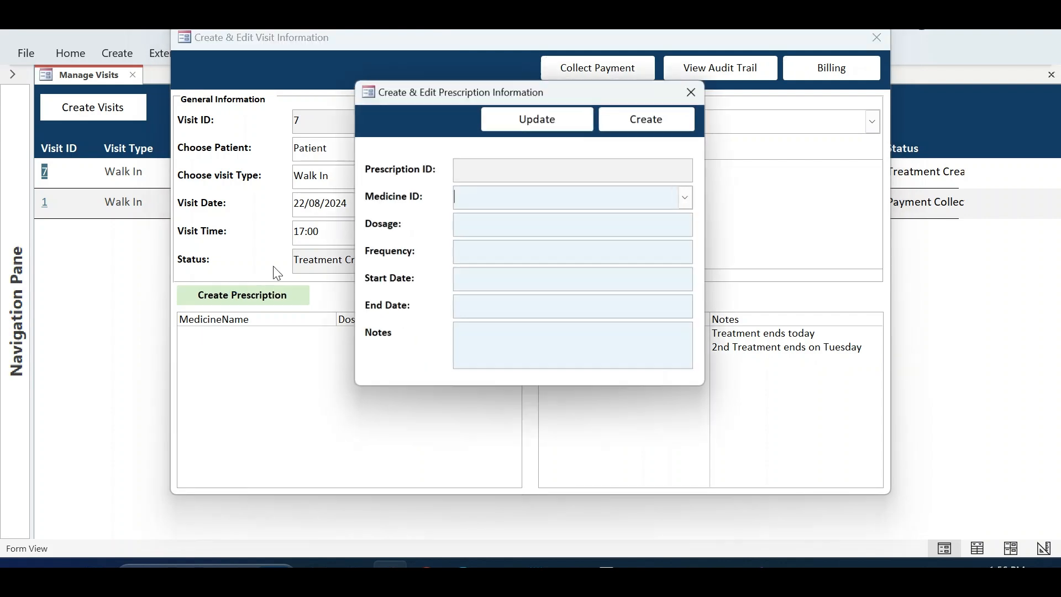
{"action": "left_click", "coordinate": [682, 200]}
{"action": "left_click", "coordinate": [630, 254]}
{"action": "left_click", "coordinate": [608, 232]}
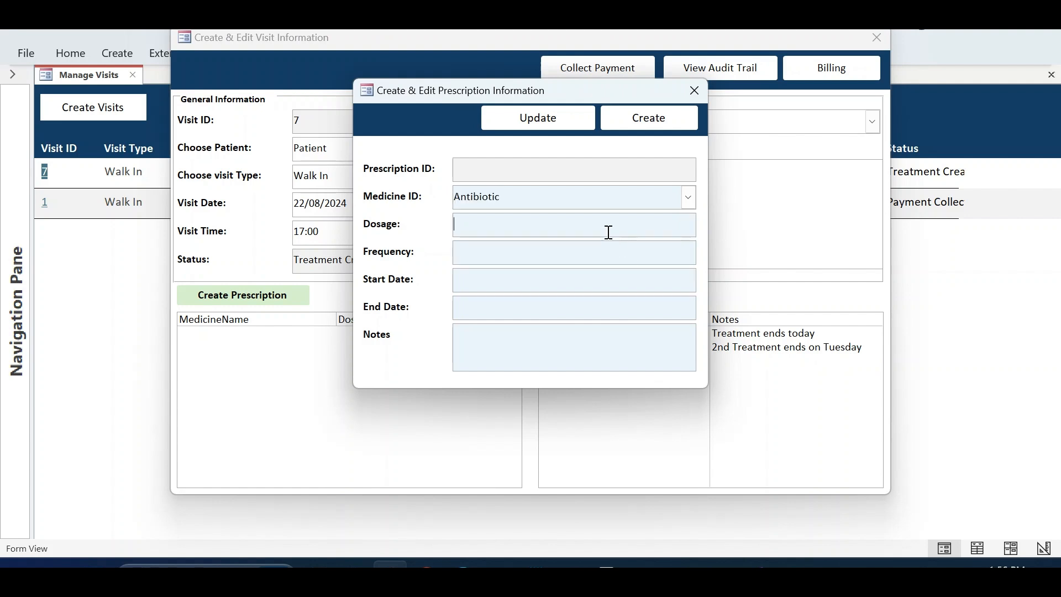
{"action": "type", "text": "1"}
{"action": "left_click", "coordinate": [608, 252]}
{"action": "type", "text": "Once a da"}
- Set the prescription's start date to 28/08/2024 and its end date to 29/08/2024
{"action": "type", "text": "28/08/"}
{"action": "type", "text": "202"}
{"action": "left_click_drag", "start_coordinate": [569, 280], "coordinate": [421, 279]}
{"action": "key", "text": "ctrl+c"}
{"action": "left_click", "coordinate": [535, 316]}
{"action": "key", "text": "ctrl+v"}
{"action": "left_click_drag", "start_coordinate": [466, 310], "coordinate": [460, 309]}
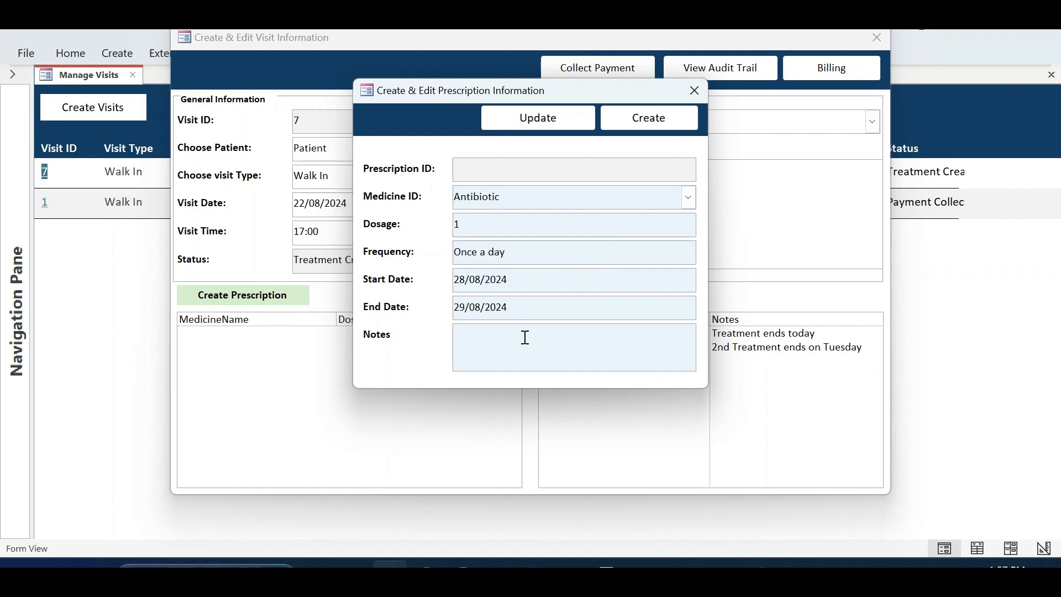
- Enter "Take after doc advise" as the prescription notes, create the prescription and close its form
{"action": "type", "text": "Tak a"}
{"action": "key", "text": "BackSpace"}
{"action": "key", "text": "BackSpace"}
{"action": "type", "text": "e after doc advise"}
{"action": "left_click", "coordinate": [666, 119]}
{"action": "left_click", "coordinate": [590, 349]}
{"action": "left_click", "coordinate": [694, 90]}
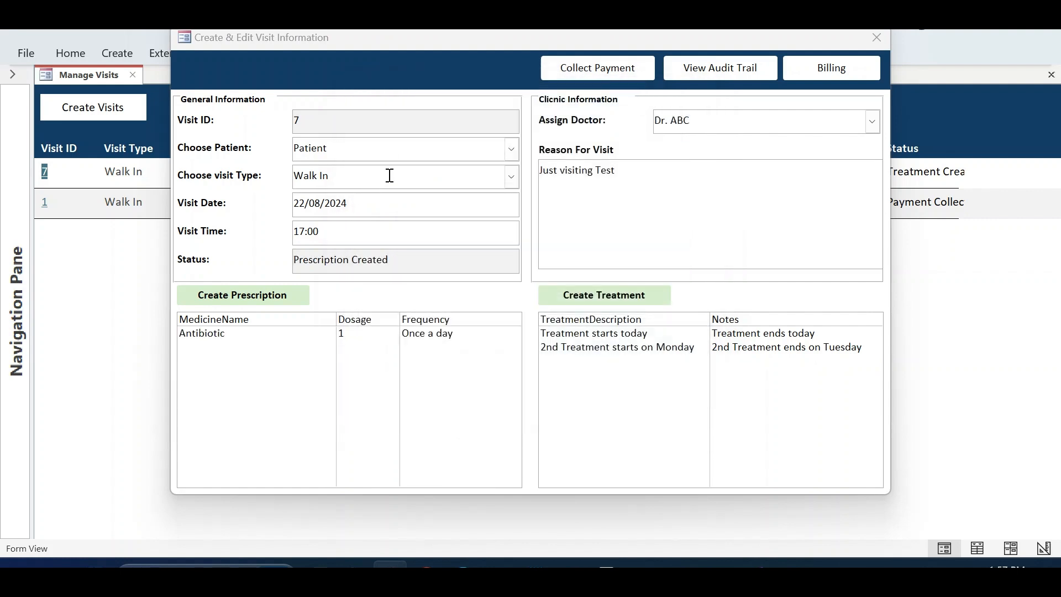
- Create the billing document for visit 7 and check the Billing Created entry in its audit trail
{"action": "left_click", "coordinate": [831, 72]}
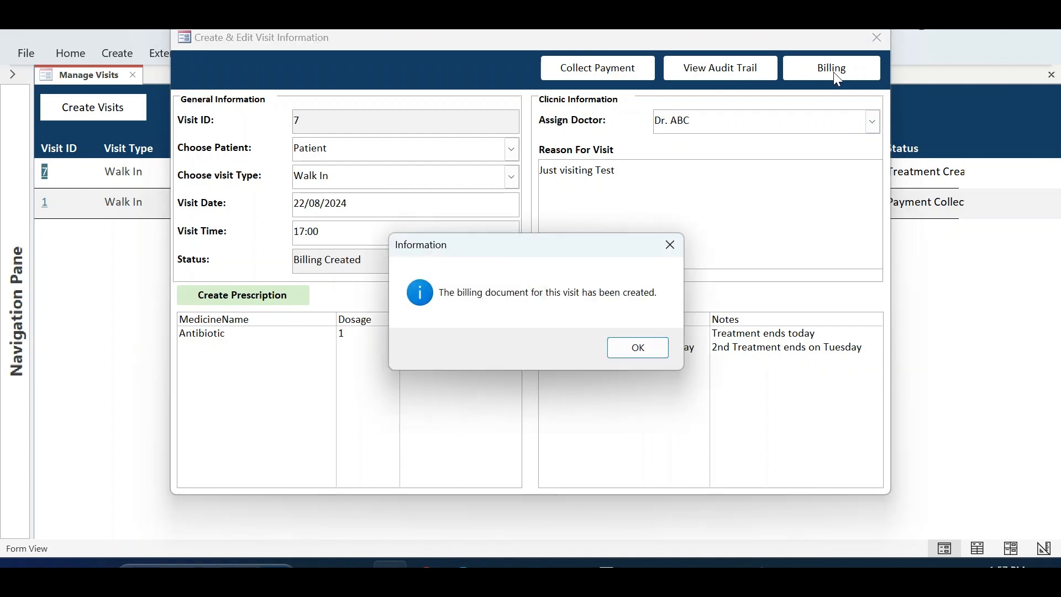
{"action": "left_click", "coordinate": [634, 349]}
{"action": "left_click", "coordinate": [731, 73]}
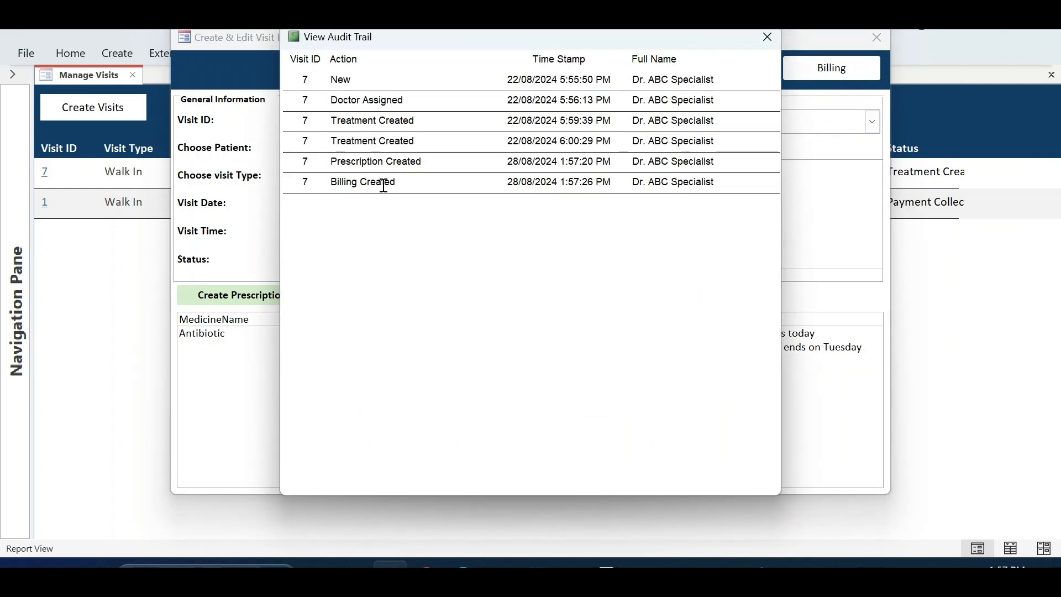
{"action": "left_click_drag", "start_coordinate": [442, 179], "coordinate": [308, 173]}
{"action": "left_click_drag", "start_coordinate": [559, 181], "coordinate": [565, 181]}
{"action": "left_click", "coordinate": [767, 37]}
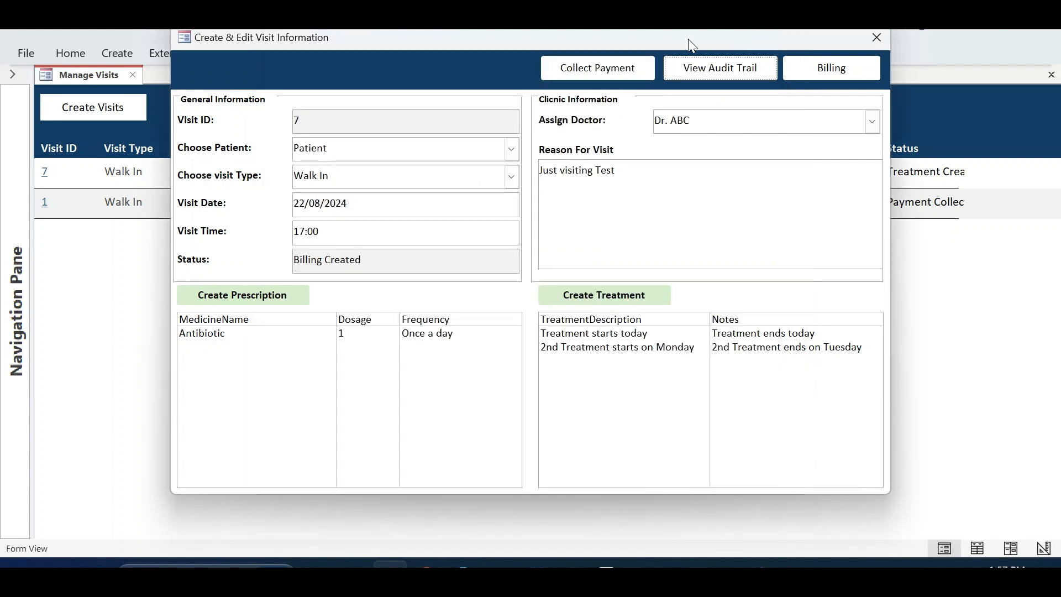
- Open visit 7's billing record with Collect Payment, test an Amount Collected of 80 and dismiss the message
{"action": "left_click", "coordinate": [622, 71]}
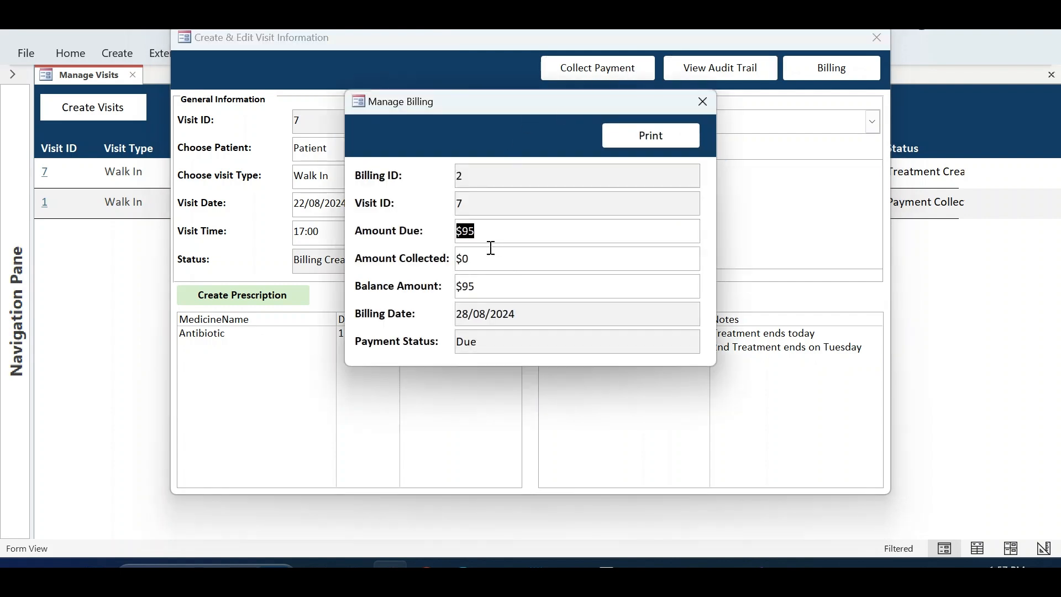
{"action": "key", "text": "Tab"}
{"action": "type", "text": "80"}
{"action": "key", "text": "Tab"}
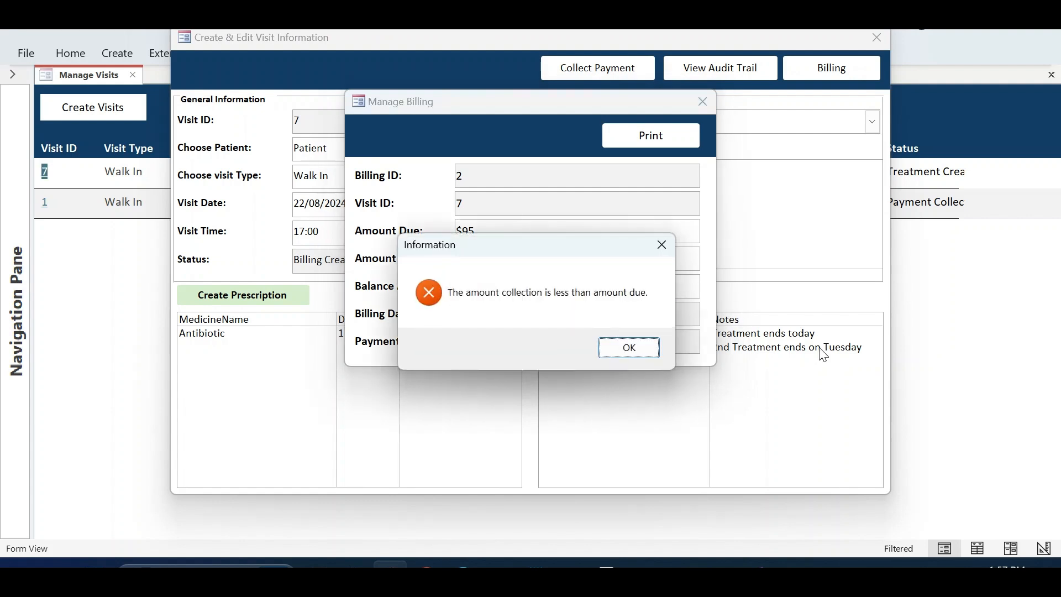
{"action": "left_click_drag", "start_coordinate": [522, 254], "coordinate": [522, 312]}
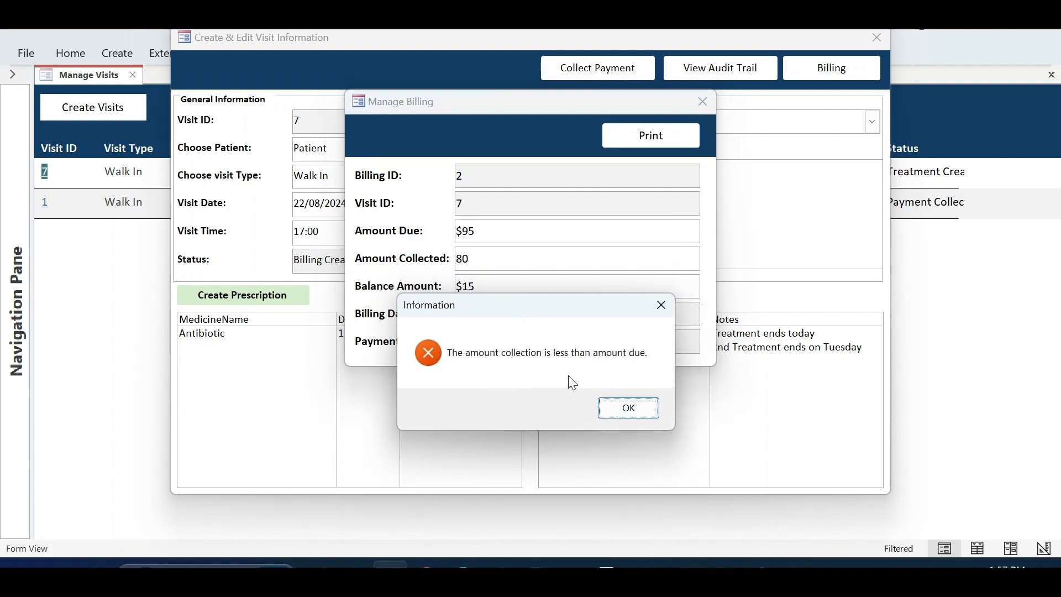
{"action": "left_click", "coordinate": [630, 409]}
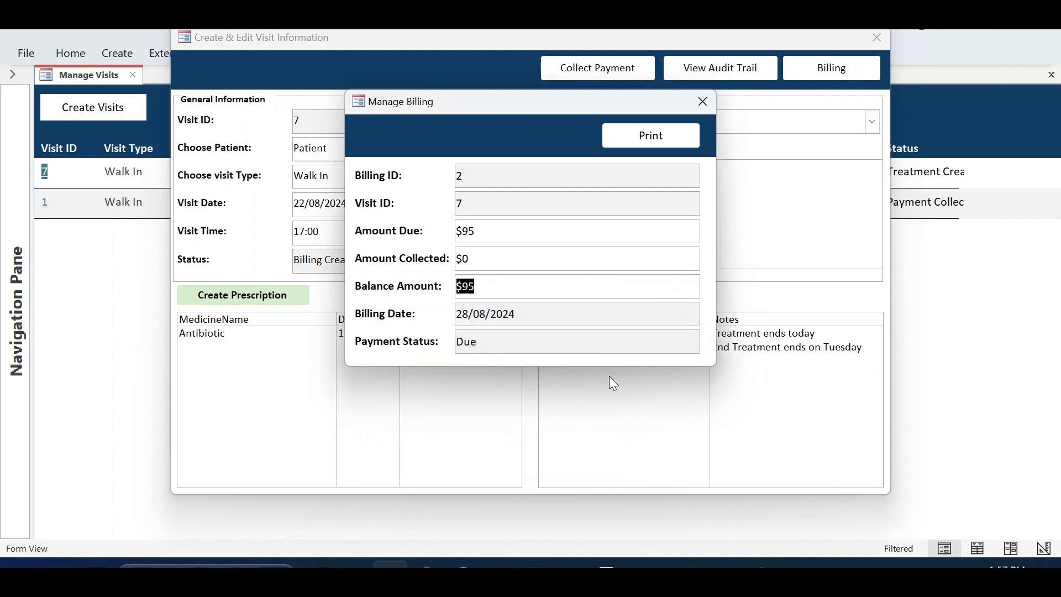
- Test the validation with an Amount Collected of 100 in visit 7's billing record and dismiss the message
{"action": "left_click_drag", "start_coordinate": [485, 261], "coordinate": [418, 229]}
{"action": "type", "text": "100"}
{"action": "key", "text": "Return"}
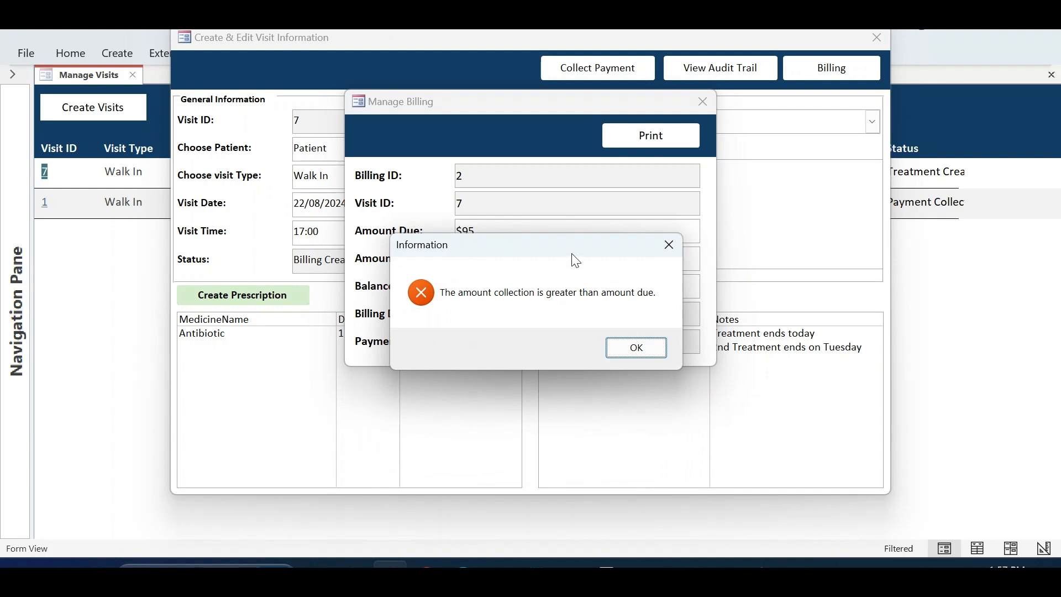
{"action": "left_click", "coordinate": [636, 434]}
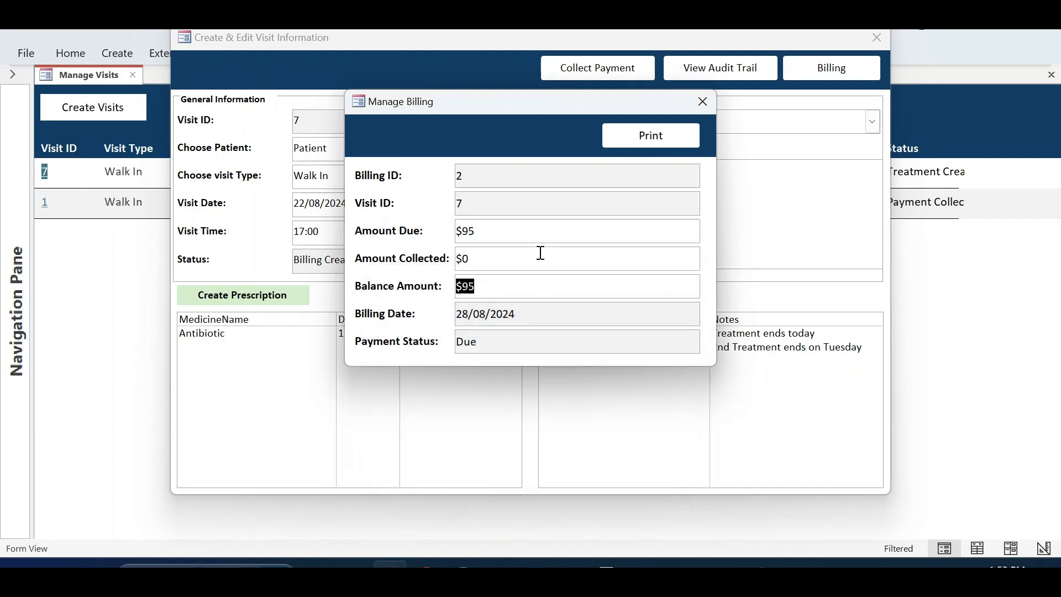
- Set the Amount Collected for visit 7 to 95, then close the billing and visit forms
{"action": "left_click_drag", "start_coordinate": [540, 251], "coordinate": [395, 243]}
{"action": "type", "text": "95"}
{"action": "key", "text": "Return"}
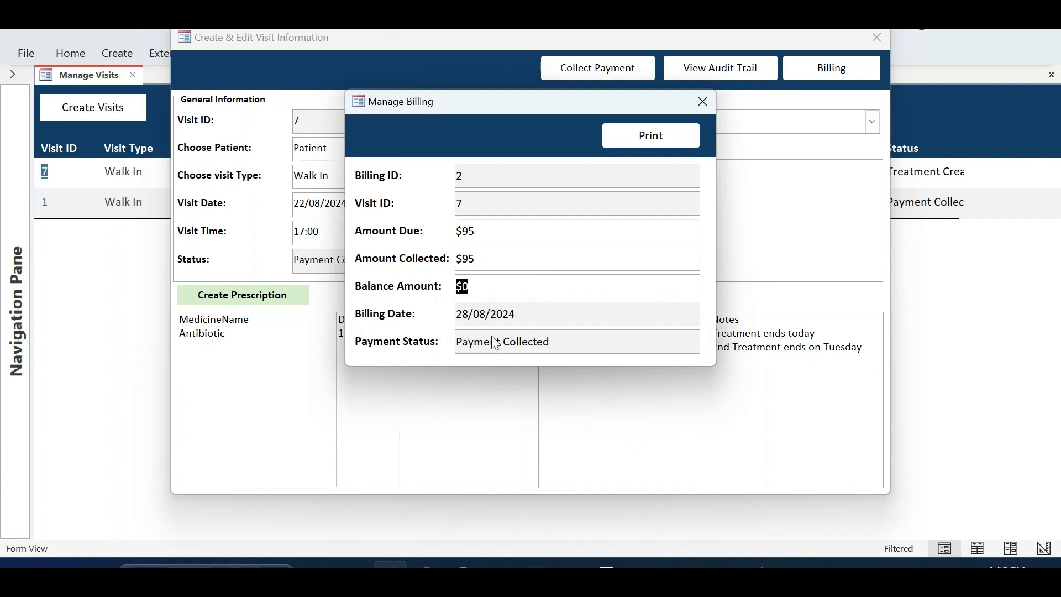
{"action": "left_click", "coordinate": [714, 107]}
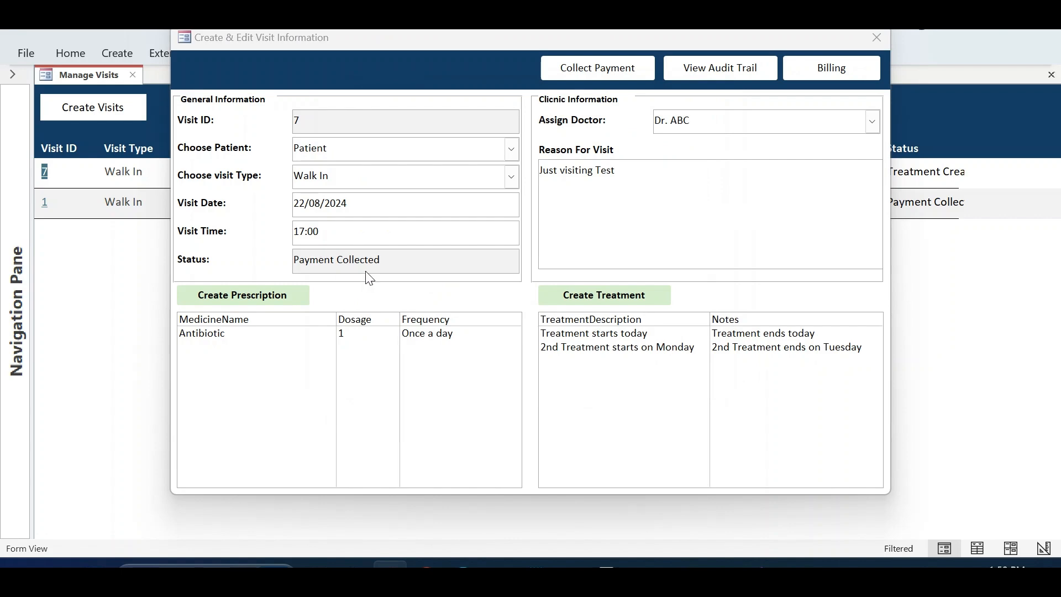
{"action": "left_click", "coordinate": [888, 35]}
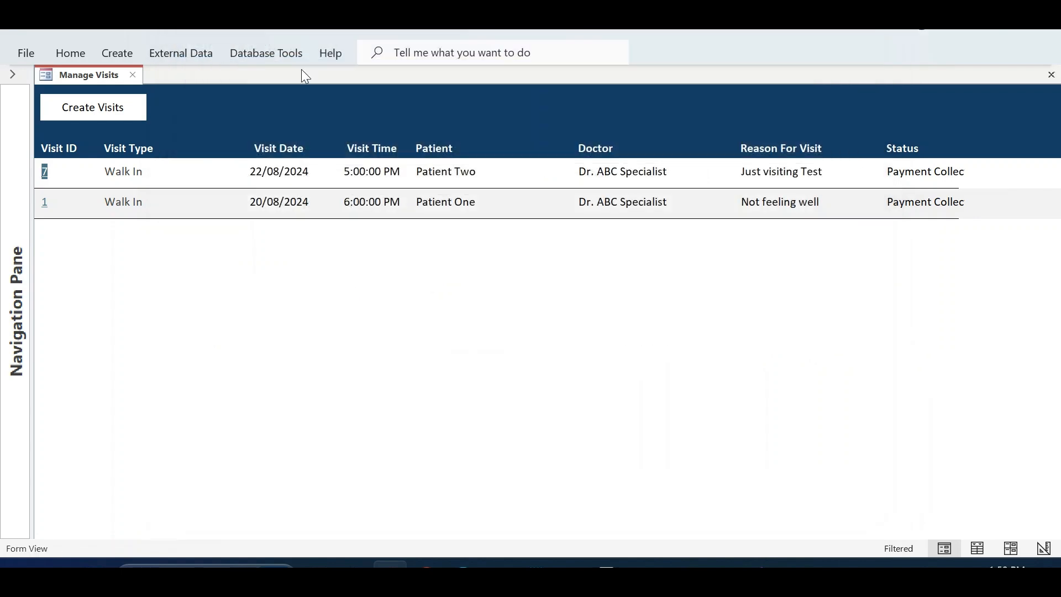
- Reopen visit 7 and examine its audit trail for the billing and payment entries, then check the visit form's locked buttons
{"action": "left_click", "coordinate": [45, 171]}
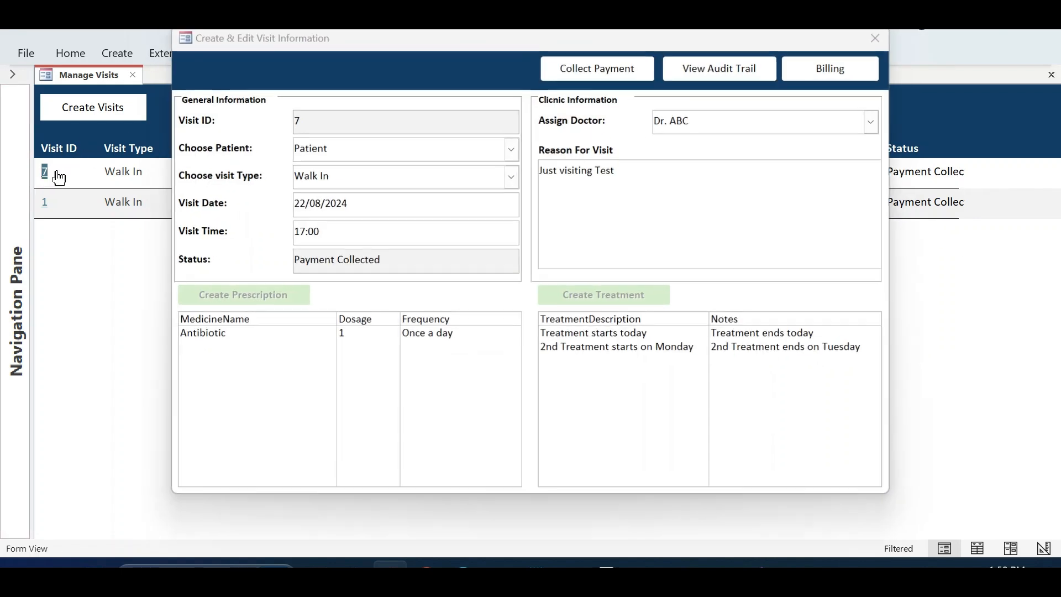
{"action": "left_click", "coordinate": [730, 67]}
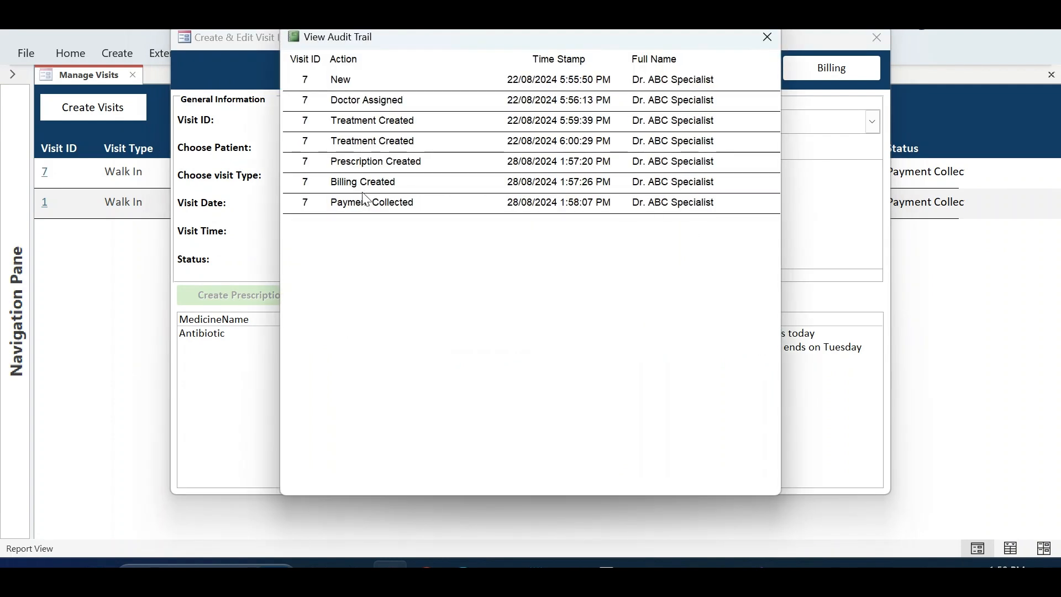
{"action": "left_click_drag", "start_coordinate": [336, 182], "coordinate": [396, 182]}
{"action": "left_click_drag", "start_coordinate": [332, 197], "coordinate": [483, 197]}
{"action": "left_click", "coordinate": [603, 168]}
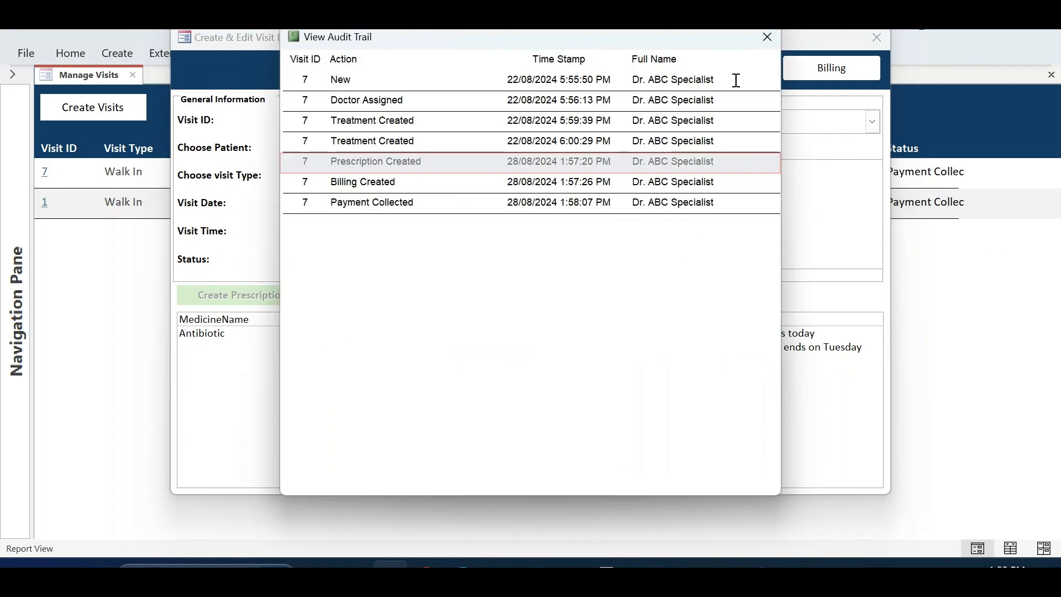
{"action": "left_click", "coordinate": [767, 37]}
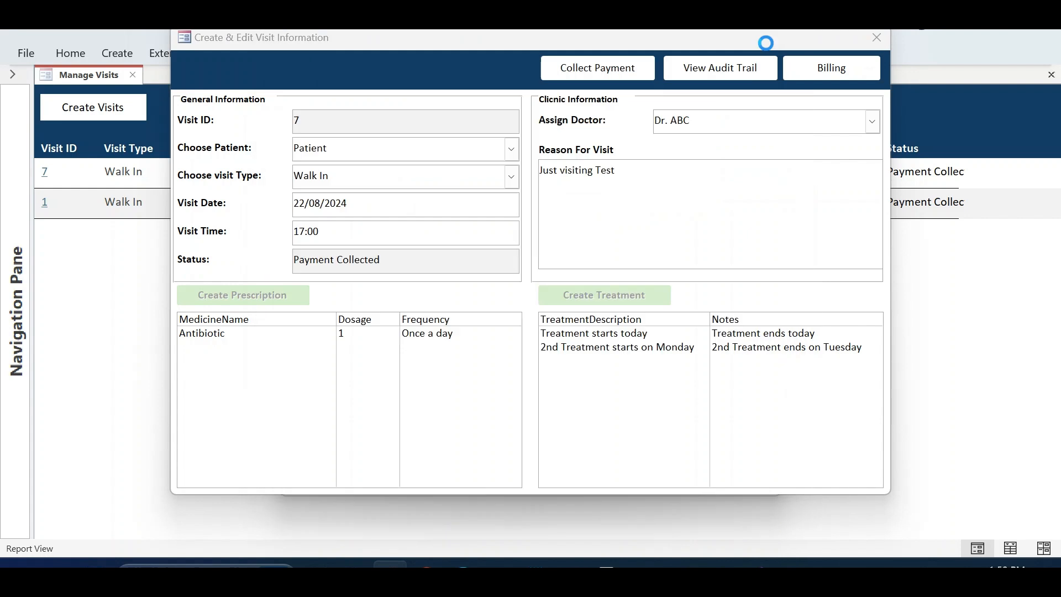
{"action": "left_click", "coordinate": [616, 358]}
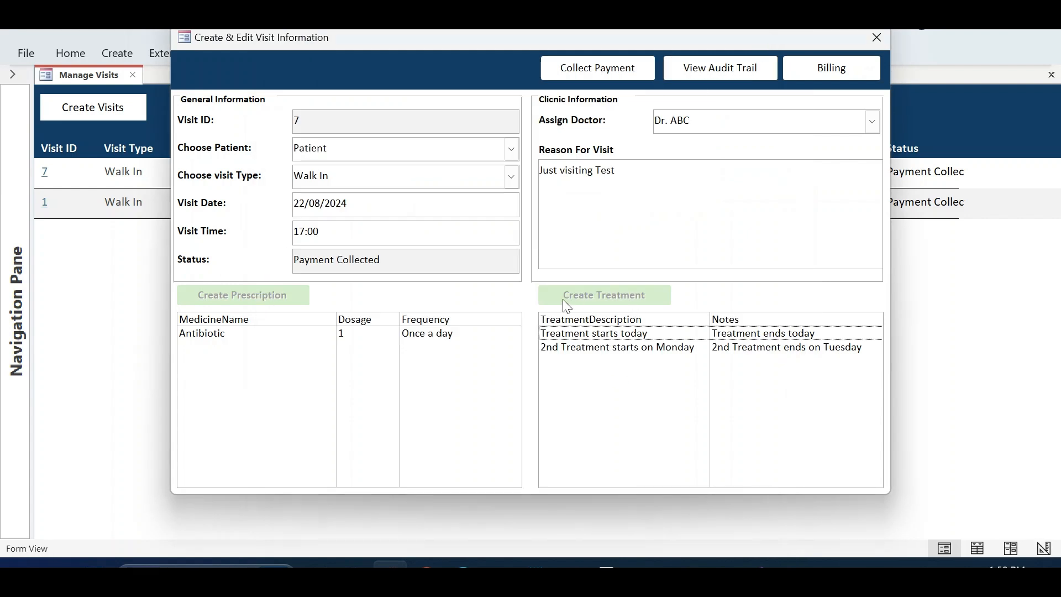